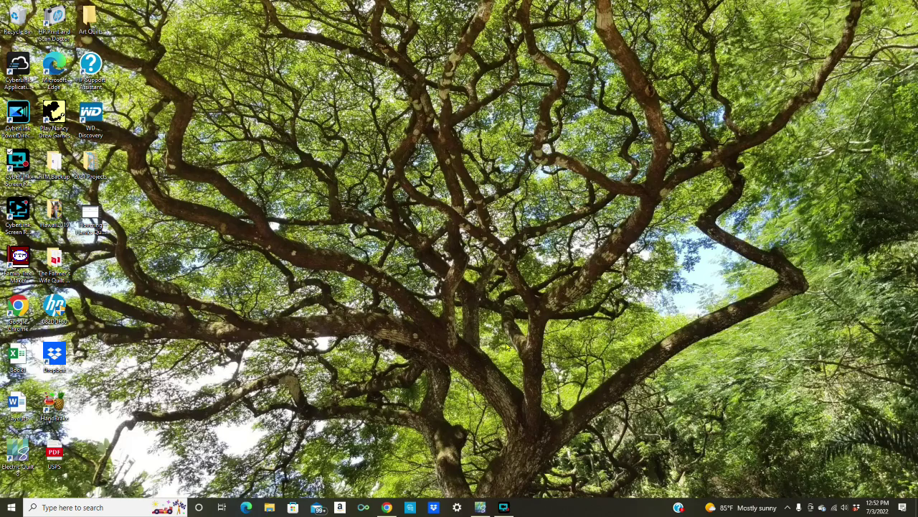
- Restore the Chrome window and return to the top of the Moda Fabrics downloads page
{"action": "left_click", "coordinate": [388, 507]}
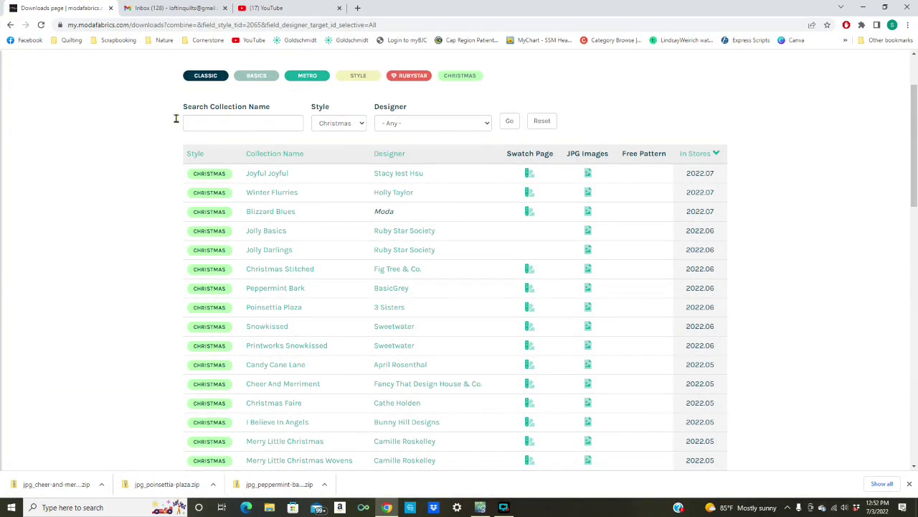
{"action": "scroll", "coordinate": [108, 168], "scroll_direction": "up", "scroll_amount": 2}
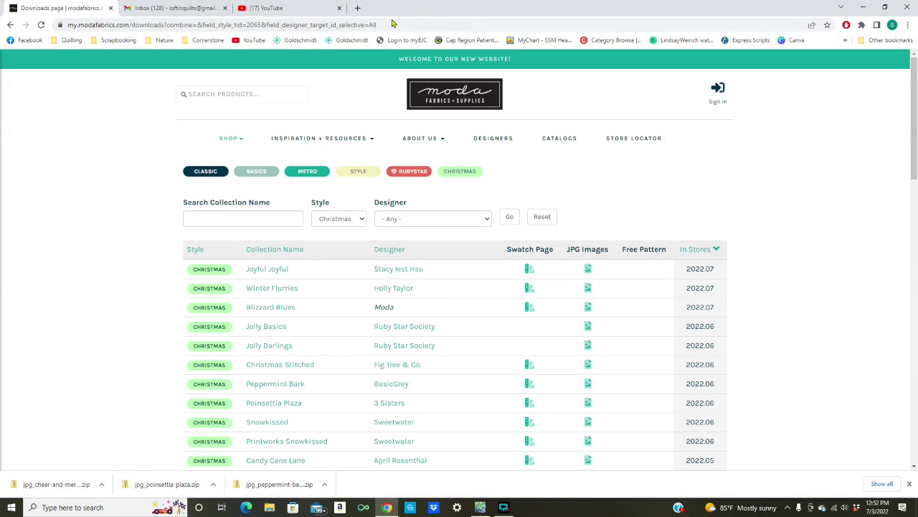
- Close the old downloads tab and load modafabrics.com in a new tab
{"action": "left_click", "coordinate": [110, 8]}
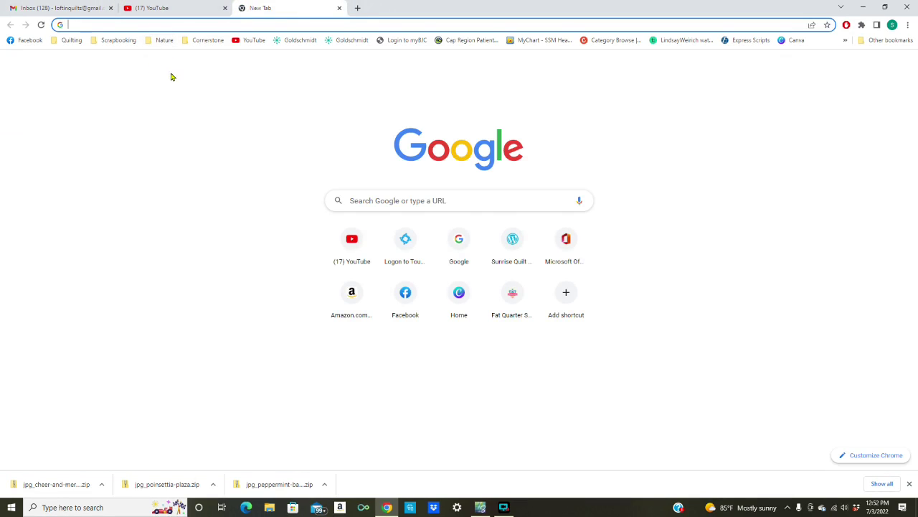
{"action": "left_click", "coordinate": [365, 24]}
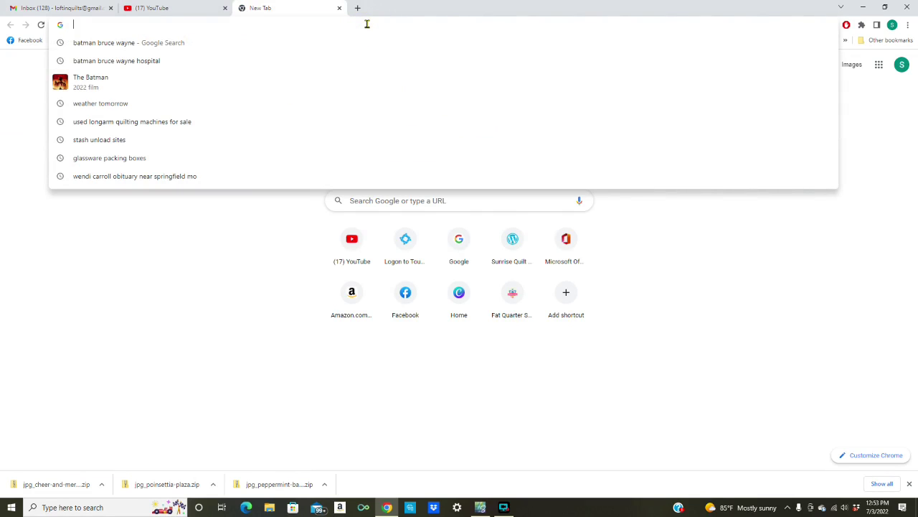
{"action": "type", "text": ".pfs"}
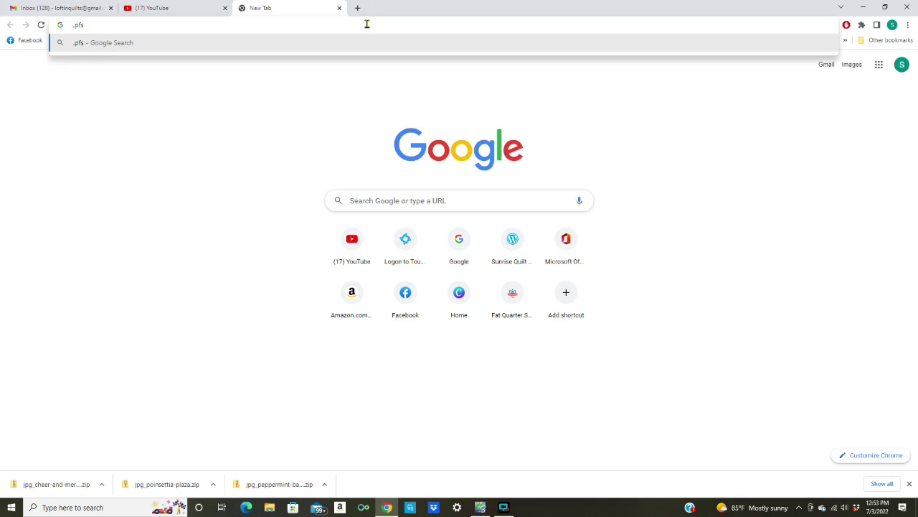
{"action": "key", "text": "BackSpace"}
{"action": "key", "text": "BackSpace"}
{"action": "key", "text": "BackSpace"}
{"action": "key", "text": "BackSpace"}
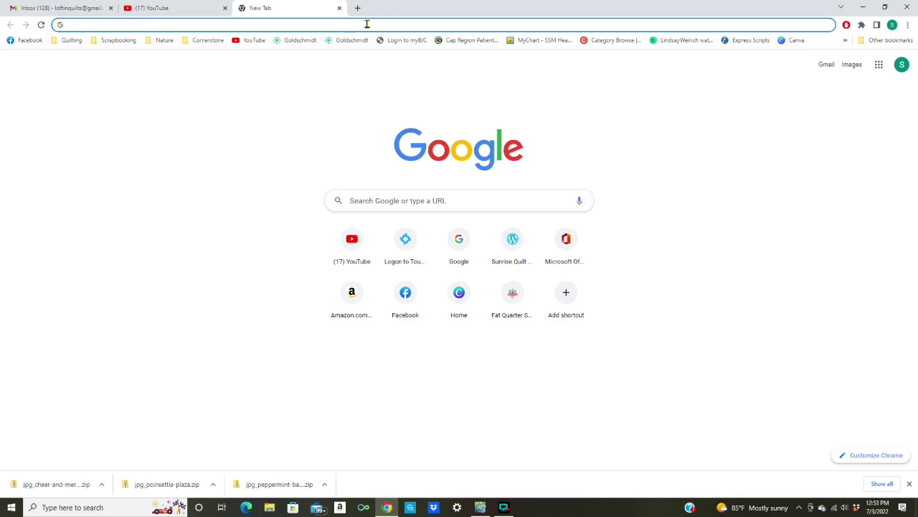
{"action": "type", "text": "modafa"}
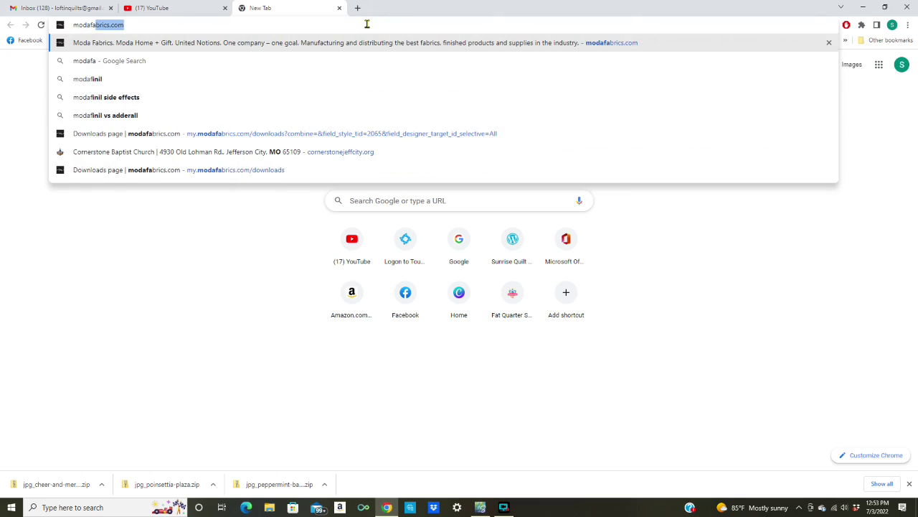
{"action": "key", "text": "Return"}
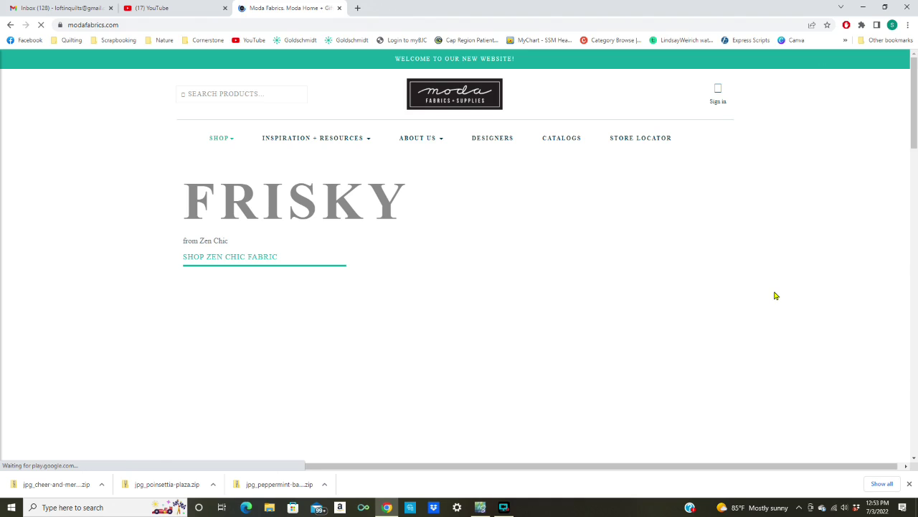
- Scroll down through the Moda Fabrics collections listing, then back to the top
{"action": "scroll", "coordinate": [774, 296], "scroll_direction": "down", "scroll_amount": 5}
{"action": "scroll", "coordinate": [774, 296], "scroll_direction": "down", "scroll_amount": 10}
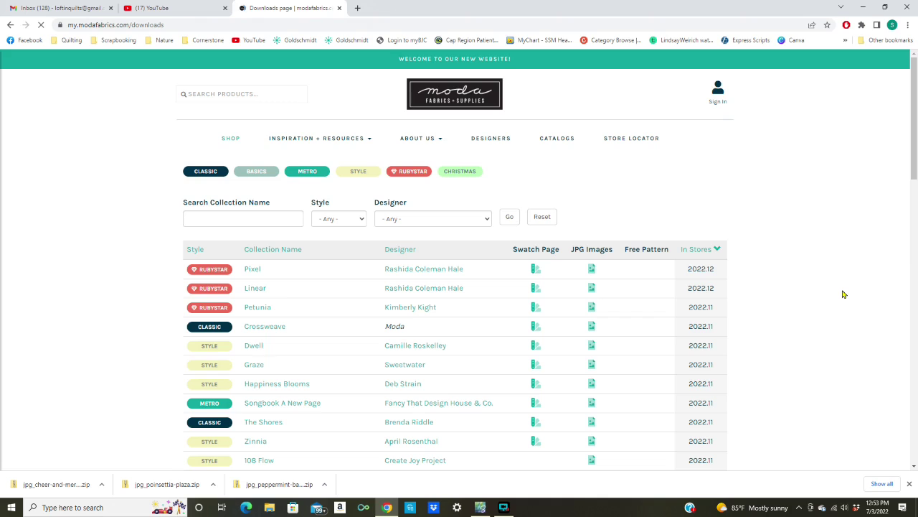
{"action": "scroll", "coordinate": [841, 275], "scroll_direction": "down", "scroll_amount": 2}
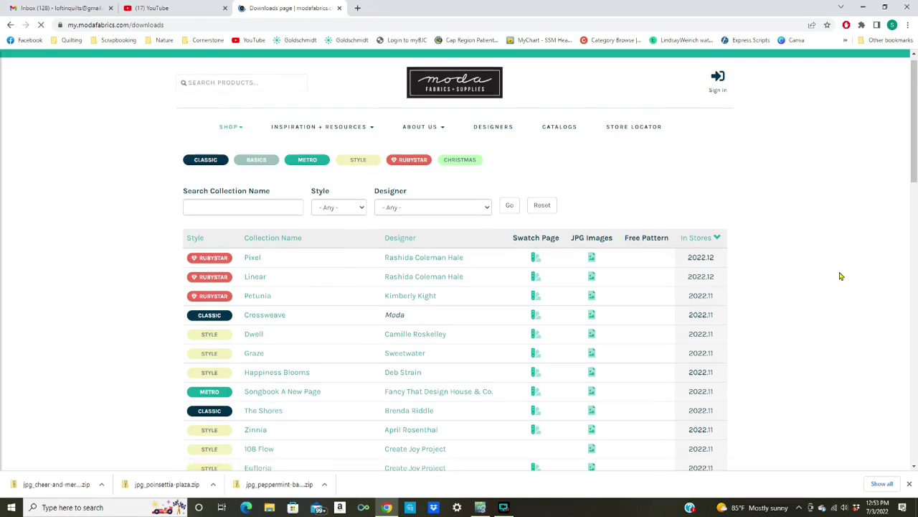
{"action": "scroll", "coordinate": [841, 276], "scroll_direction": "down", "scroll_amount": 10}
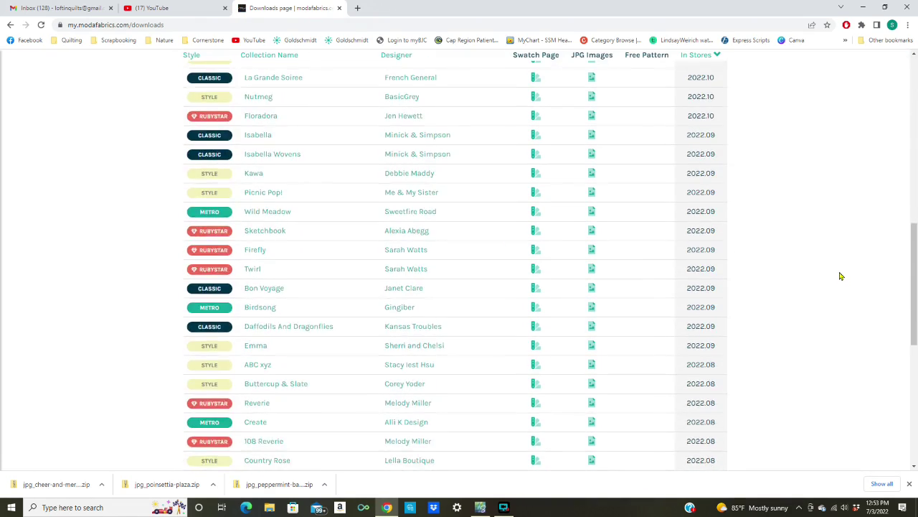
{"action": "scroll", "coordinate": [841, 276], "scroll_direction": "down", "scroll_amount": 2}
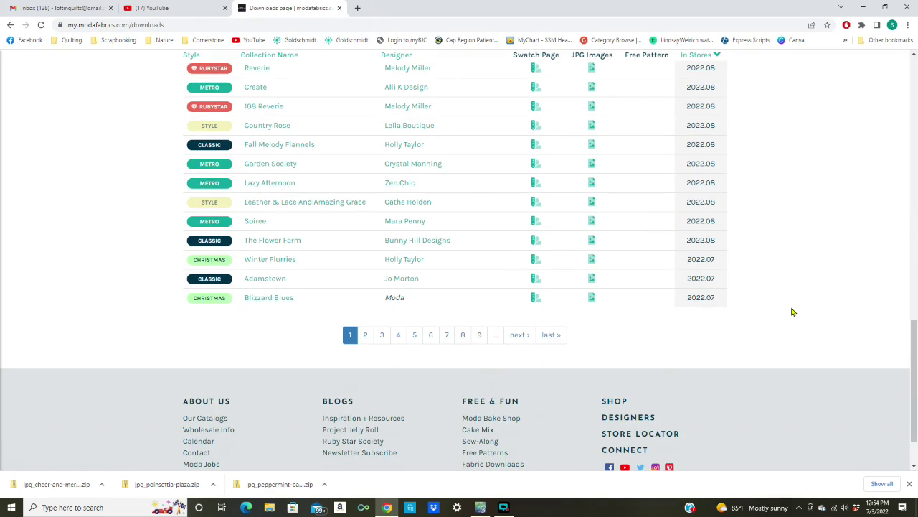
{"action": "scroll", "coordinate": [793, 312], "scroll_direction": "up", "scroll_amount": 12}
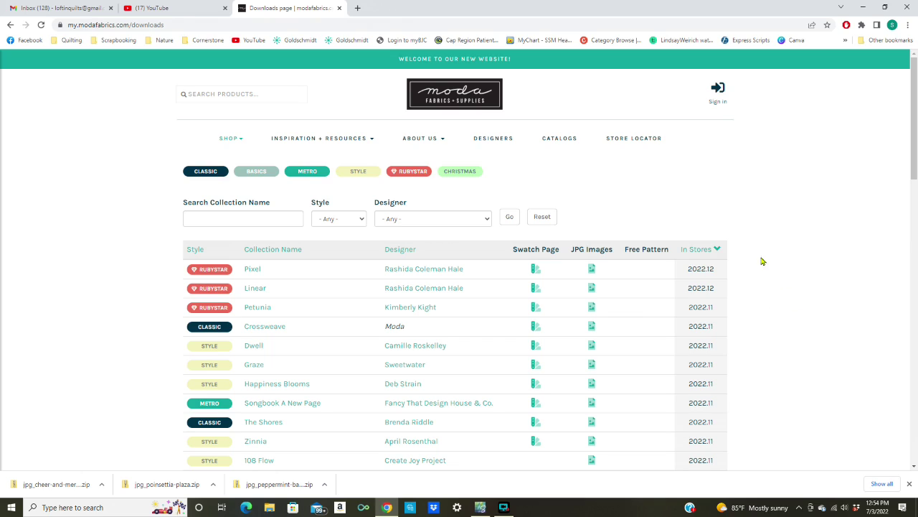
- Filter the downloads list to the Christmas style
{"action": "left_click", "coordinate": [362, 222]}
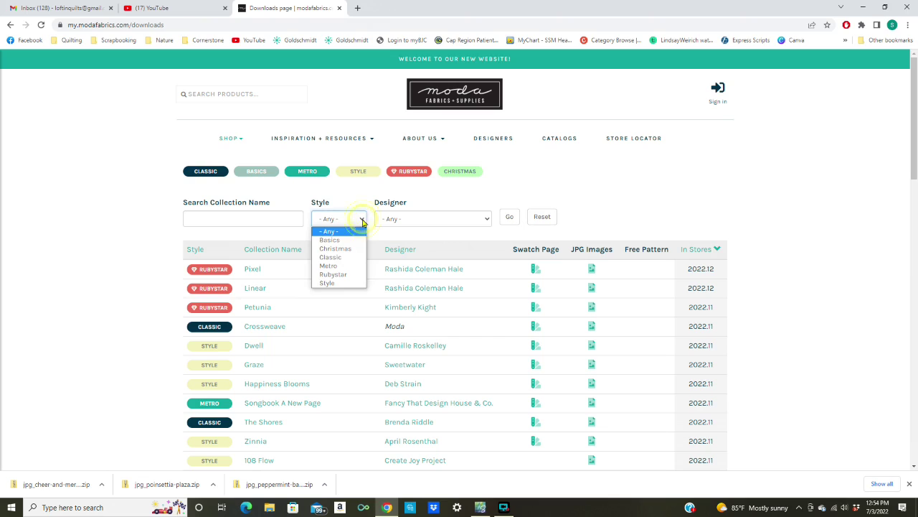
{"action": "left_click", "coordinate": [336, 249]}
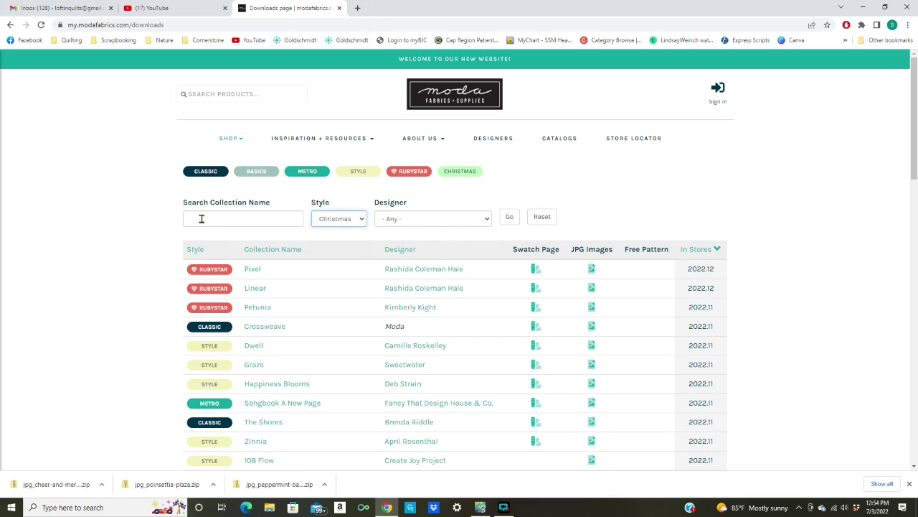
{"action": "left_click", "coordinate": [510, 217]}
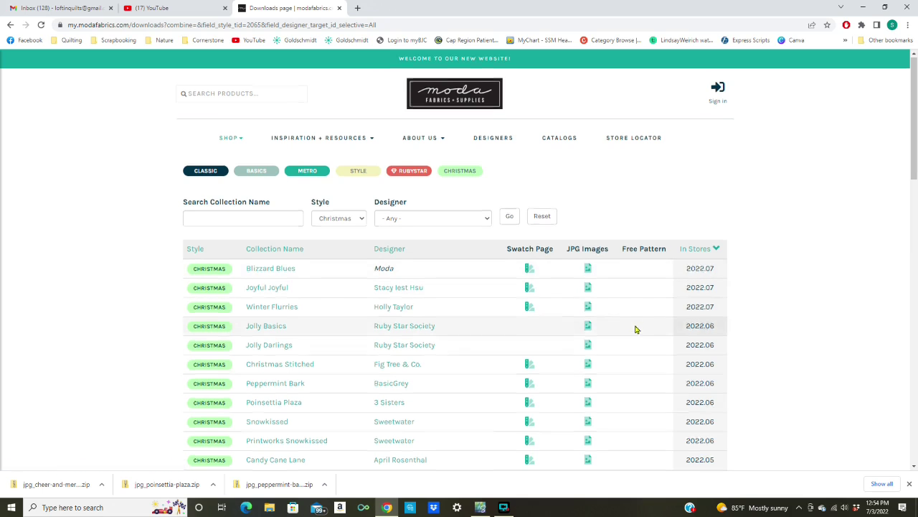
{"action": "scroll", "coordinate": [636, 329], "scroll_direction": "down", "scroll_amount": 6}
{"action": "scroll", "coordinate": [636, 328], "scroll_direction": "down", "scroll_amount": 10}
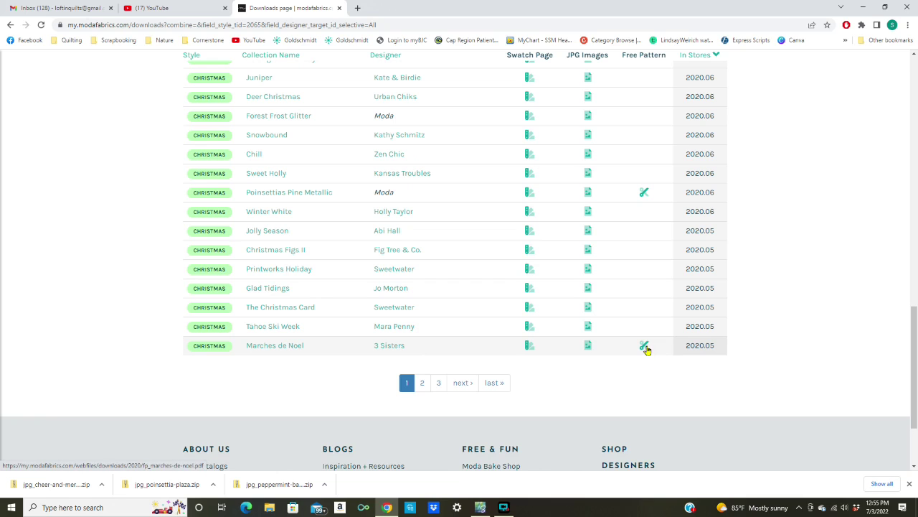
{"action": "scroll", "coordinate": [648, 350], "scroll_direction": "up", "scroll_amount": 2}
{"action": "scroll", "coordinate": [648, 350], "scroll_direction": "up", "scroll_amount": 15}
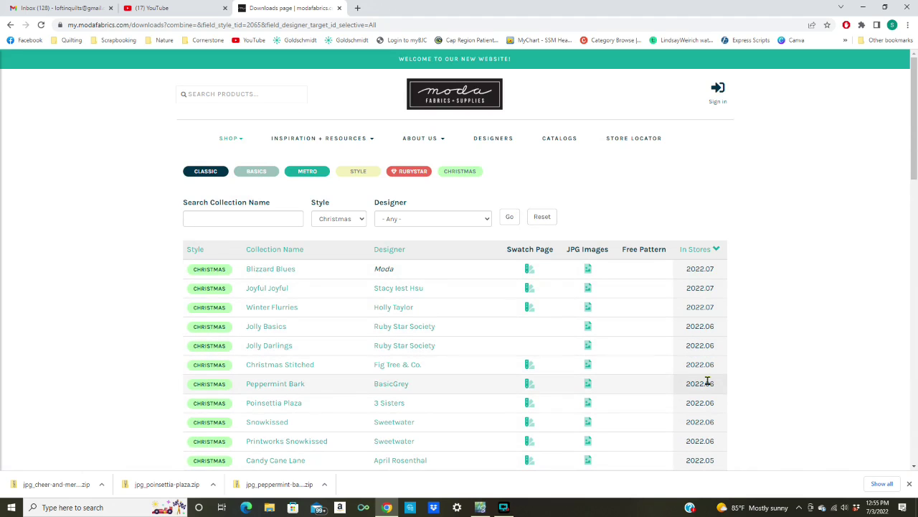
{"action": "scroll", "coordinate": [722, 367], "scroll_direction": "down", "scroll_amount": 3}
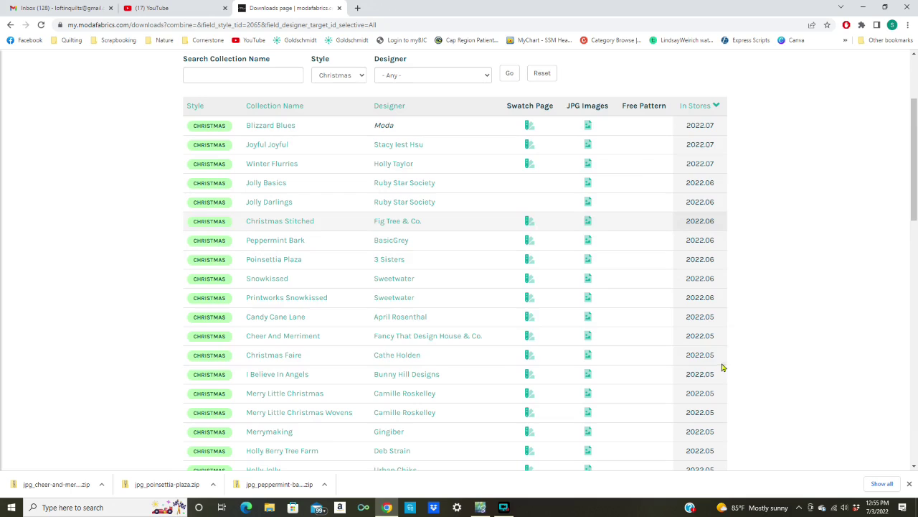
{"action": "scroll", "coordinate": [695, 335], "scroll_direction": "down", "scroll_amount": 2}
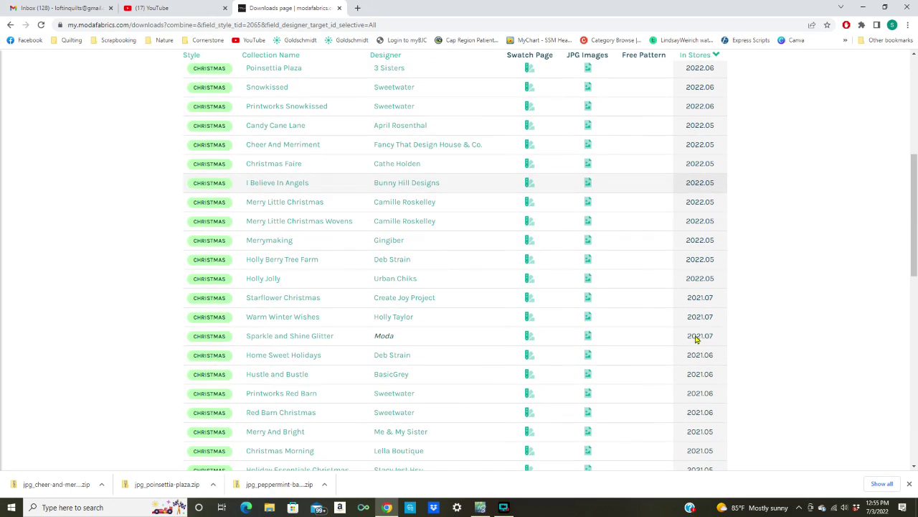
{"action": "scroll", "coordinate": [696, 335], "scroll_direction": "up", "scroll_amount": 1}
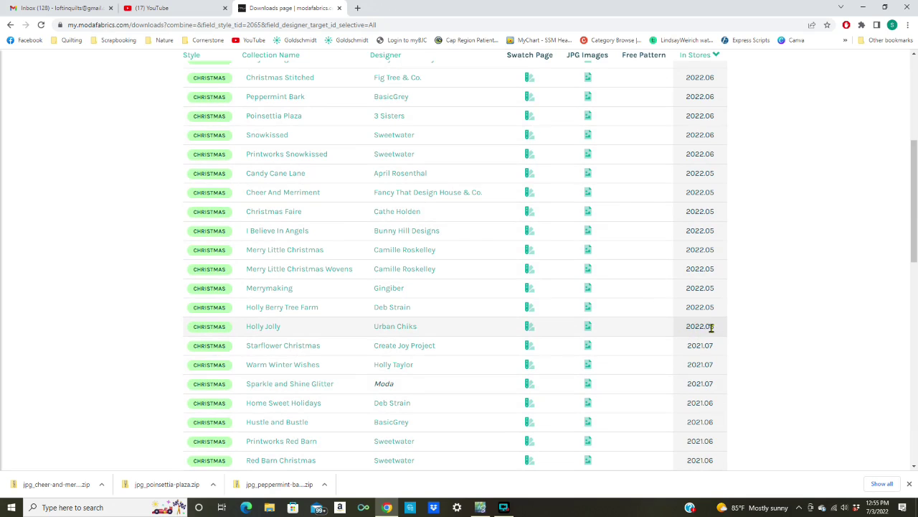
{"action": "scroll", "coordinate": [709, 177], "scroll_direction": "up", "scroll_amount": 4}
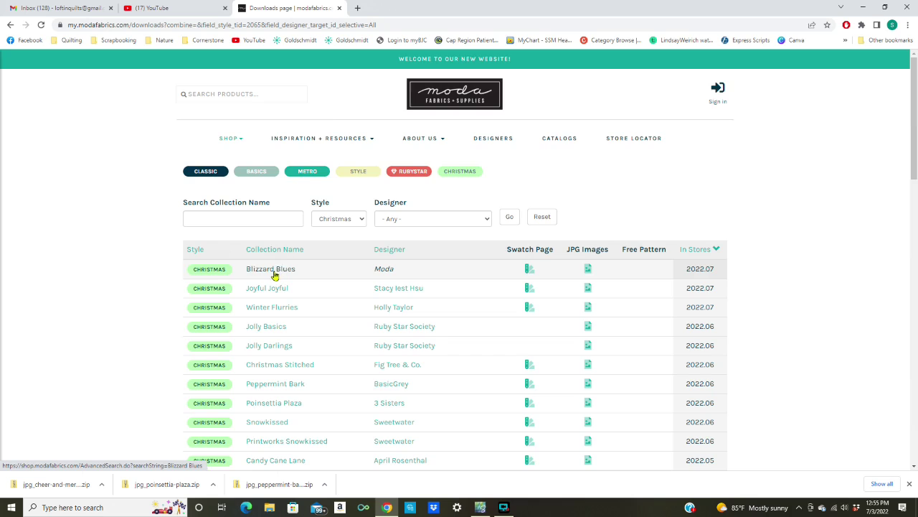
- Scroll down the Christmas collections list toward I Believe In Angels
{"action": "scroll", "coordinate": [280, 275], "scroll_direction": "down", "scroll_amount": 3}
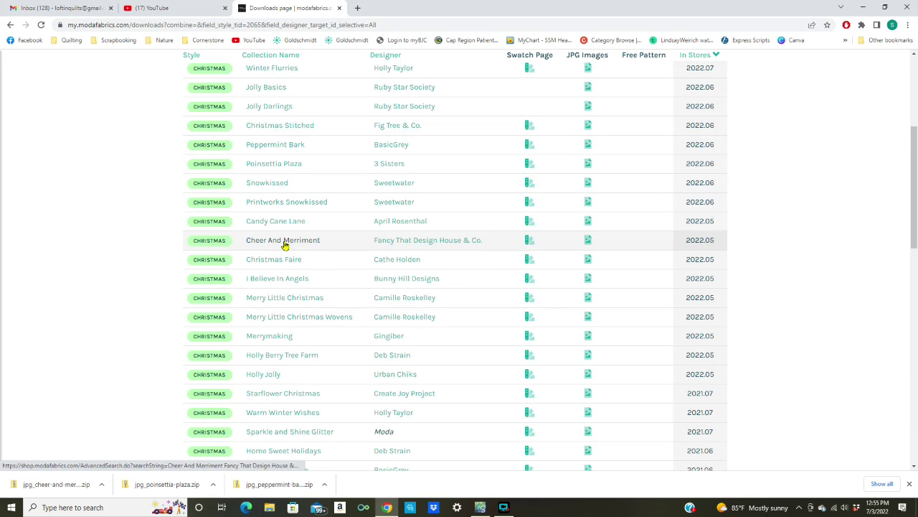
{"action": "scroll", "coordinate": [285, 244], "scroll_direction": "down", "scroll_amount": 1}
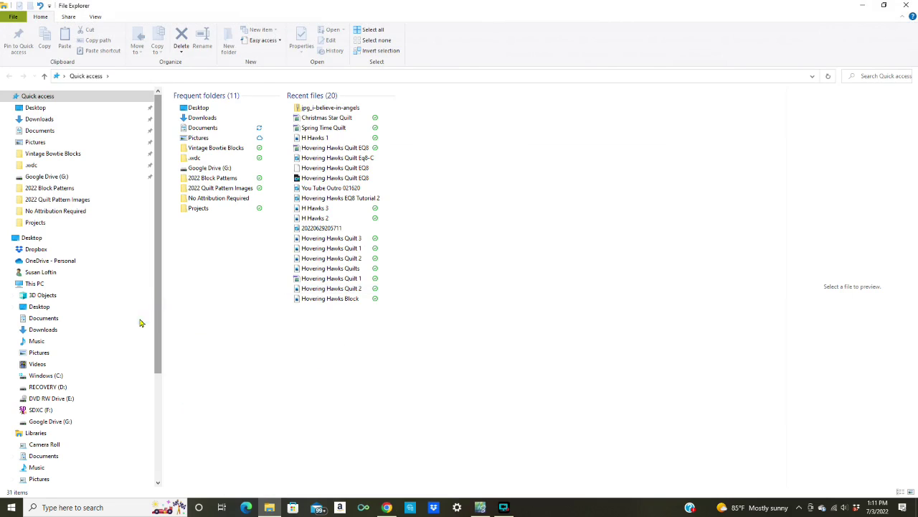
- Extract the jpg_i-believe-in-angels zip in Downloads to its suggested folder
{"action": "left_click", "coordinate": [48, 123]}
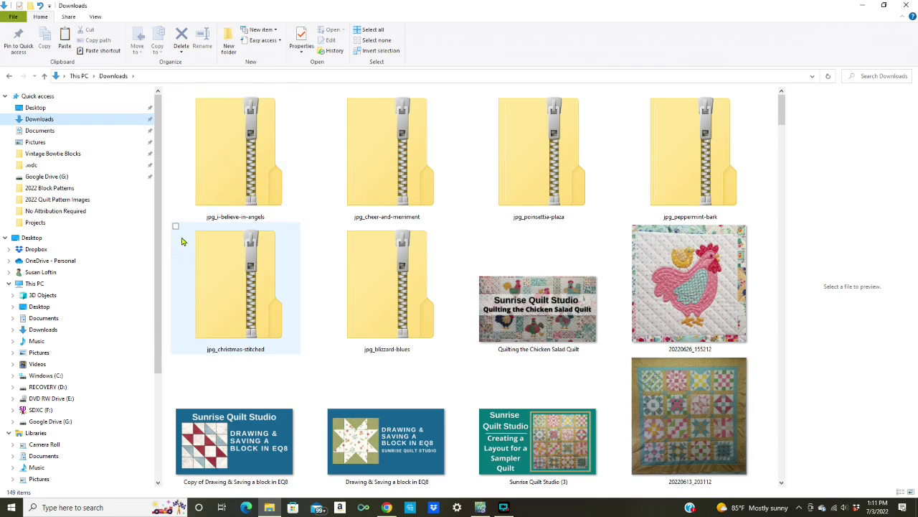
{"action": "left_click", "coordinate": [226, 160]}
{"action": "right_click", "coordinate": [226, 159]}
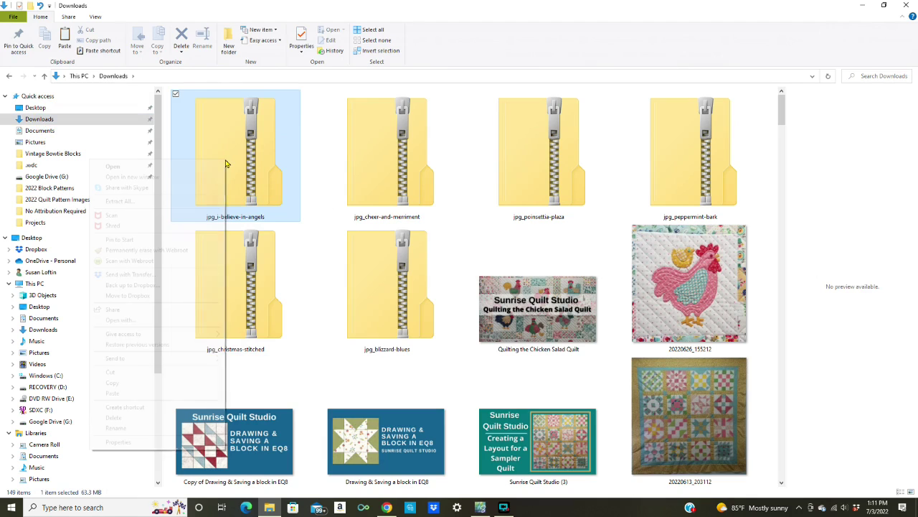
{"action": "left_click", "coordinate": [120, 201]}
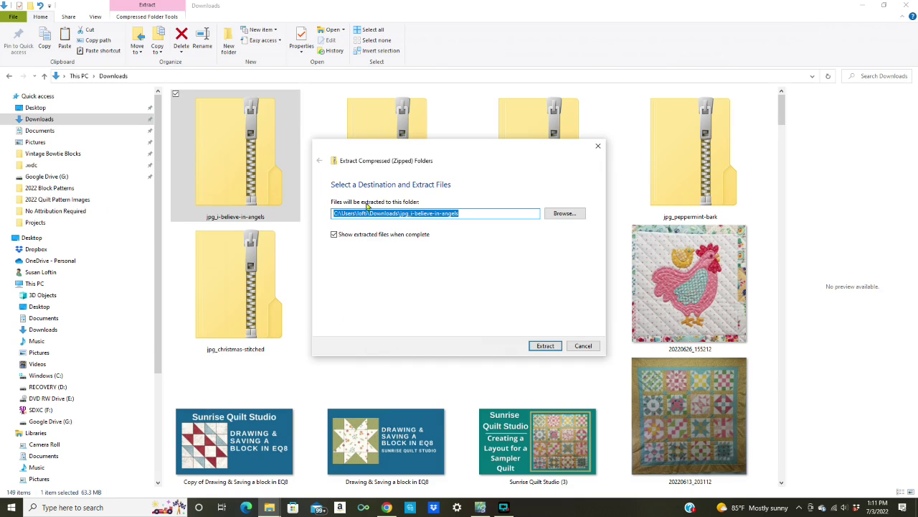
{"action": "left_click", "coordinate": [545, 345]}
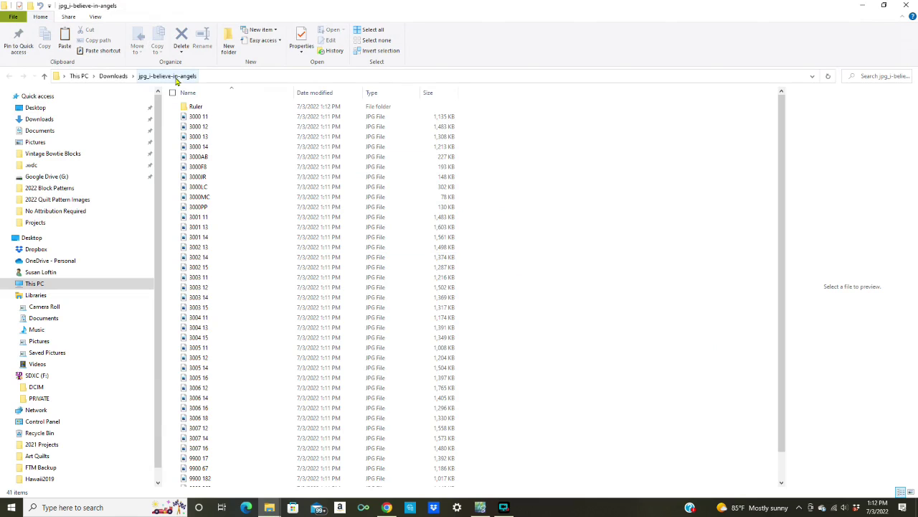
- View the extracted fabric JPGs as Large icons, then Extra large icons
{"action": "left_click", "coordinate": [94, 17]}
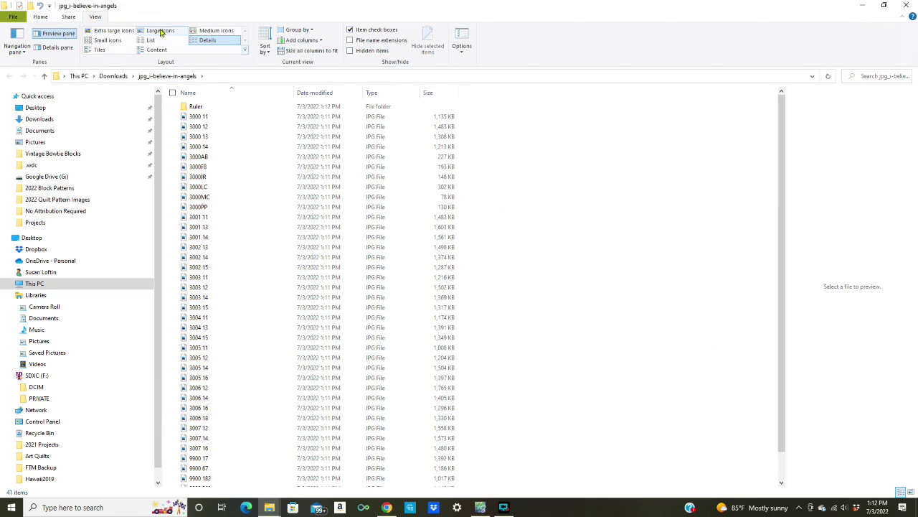
{"action": "left_click", "coordinate": [151, 32]}
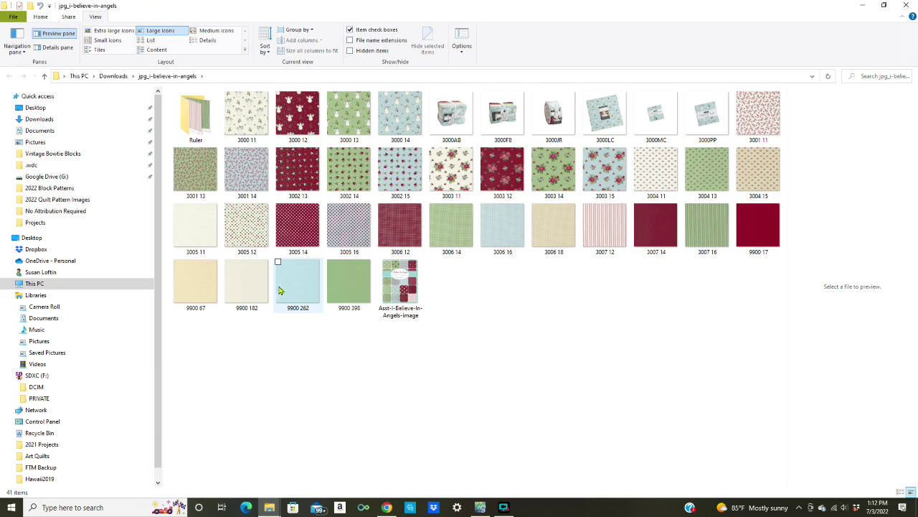
{"action": "left_click", "coordinate": [109, 30]}
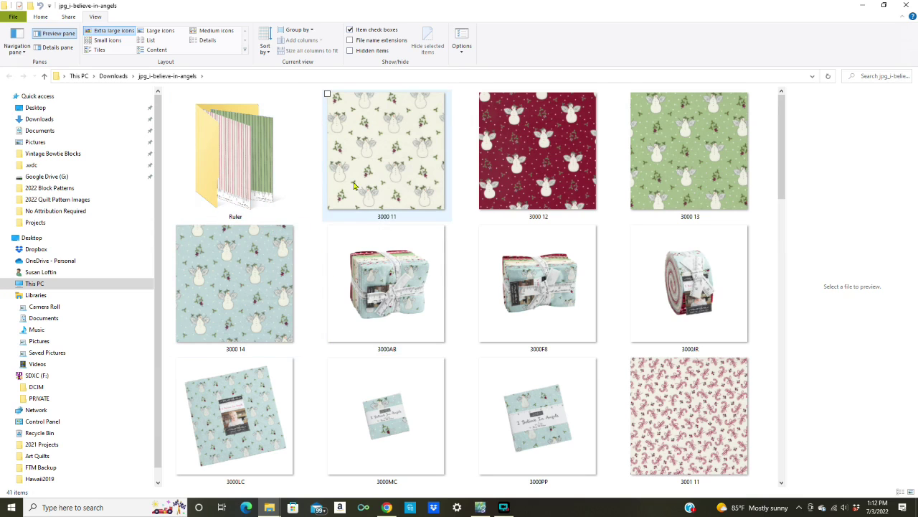
{"action": "mouse_move", "coordinate": [422, 206]}
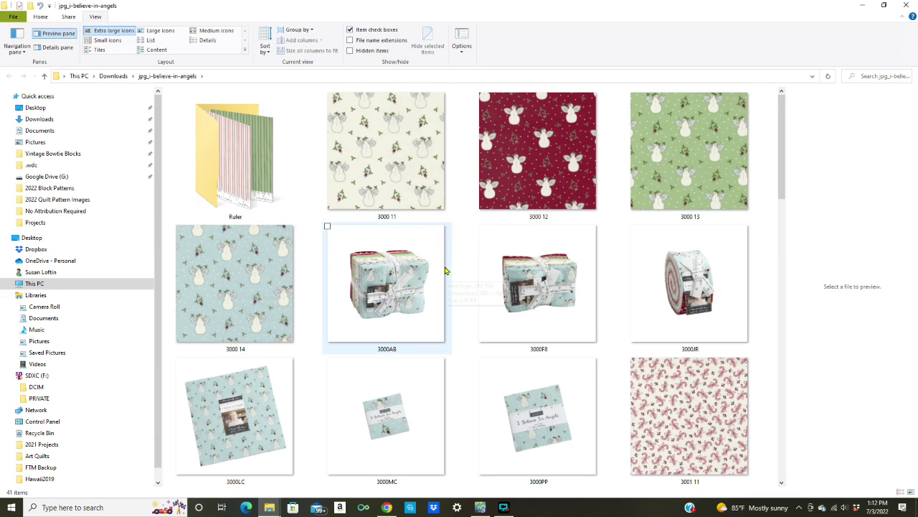
{"action": "mouse_move", "coordinate": [445, 270]}
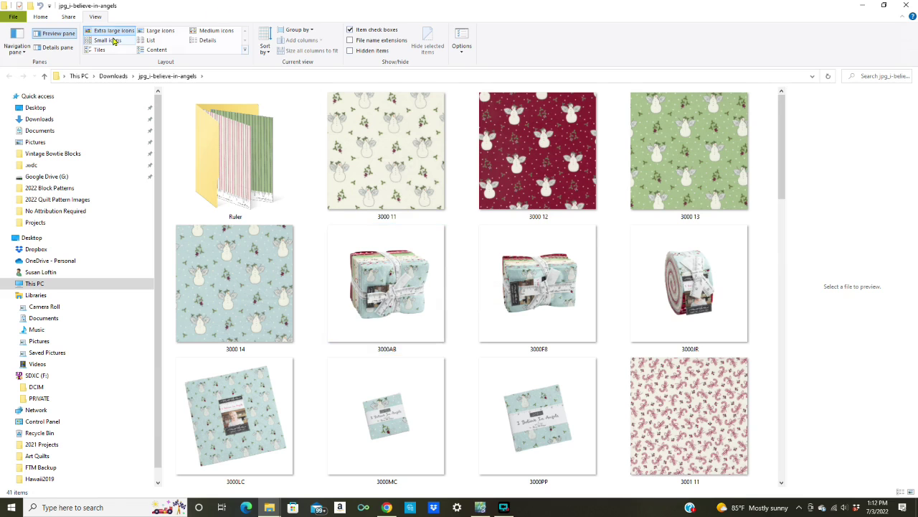
- Delete the Ruler folder, the 3000AB–3000PP bundle images and the Asst image
{"action": "left_click", "coordinate": [151, 34]}
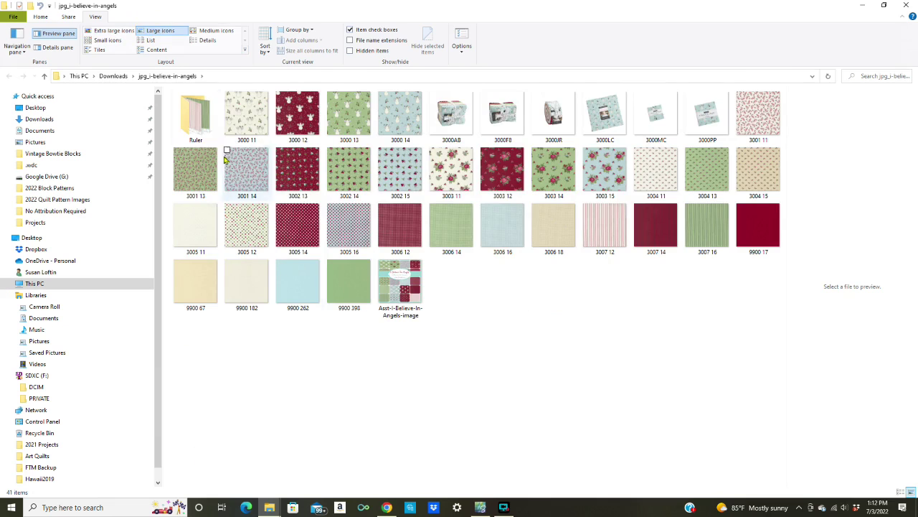
{"action": "left_click", "coordinate": [199, 115]}
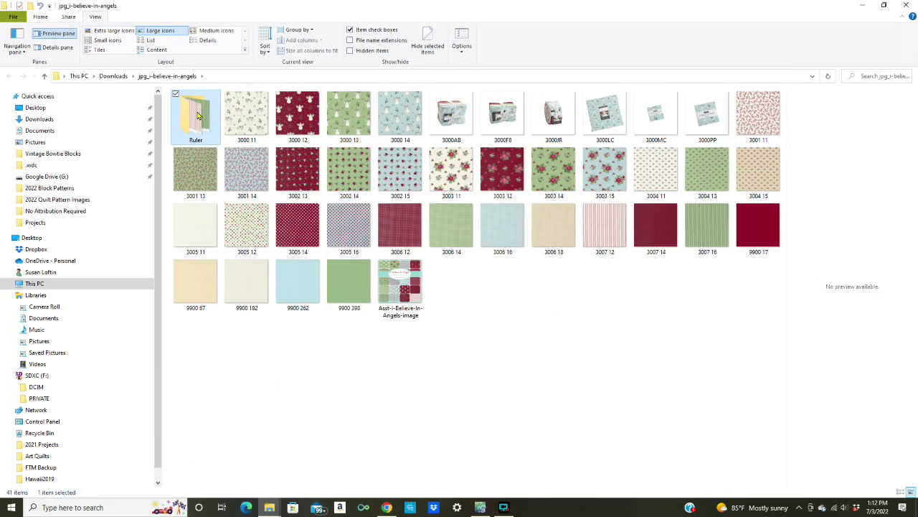
{"action": "key", "text": "Delete"}
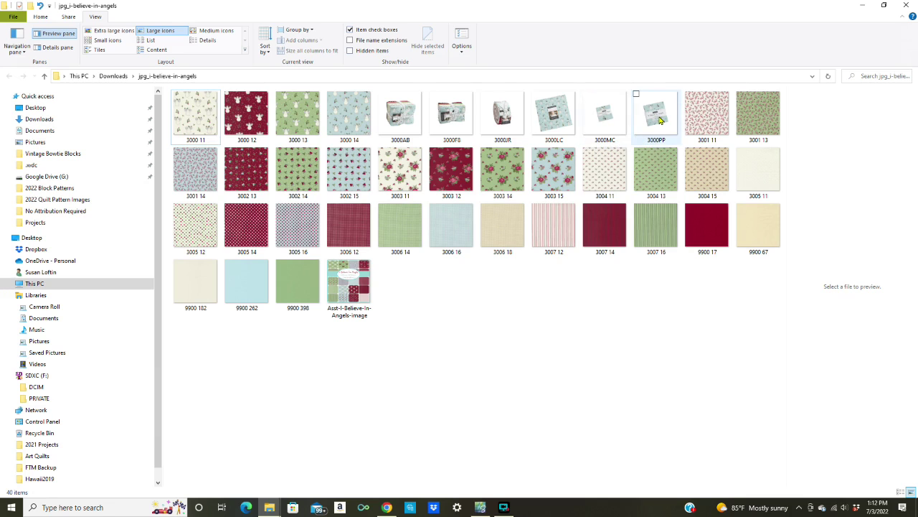
{"action": "left_click", "coordinate": [412, 126]}
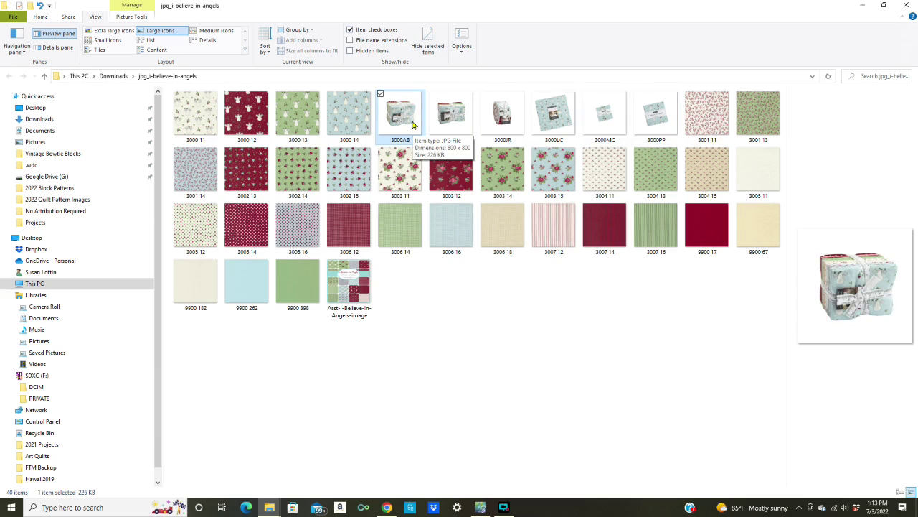
{"action": "left_click", "coordinate": [641, 117], "text": "shift"}
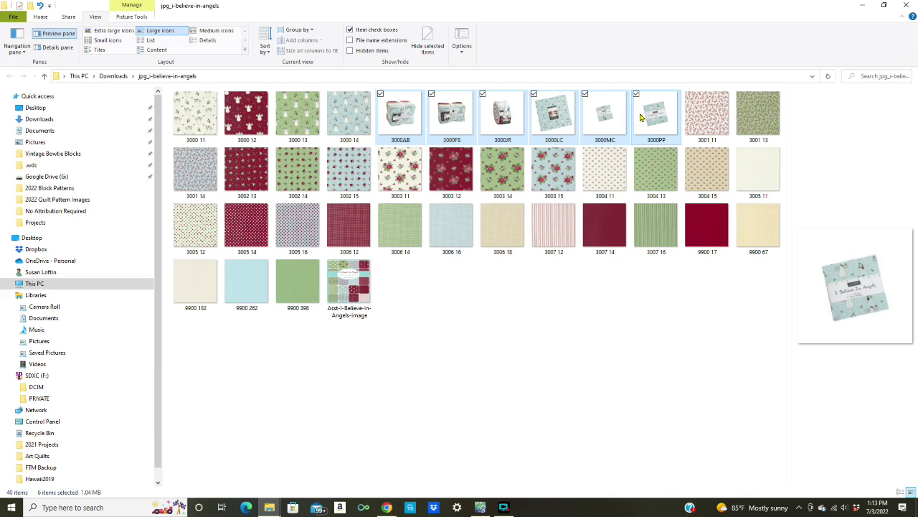
{"action": "key", "text": "Delete"}
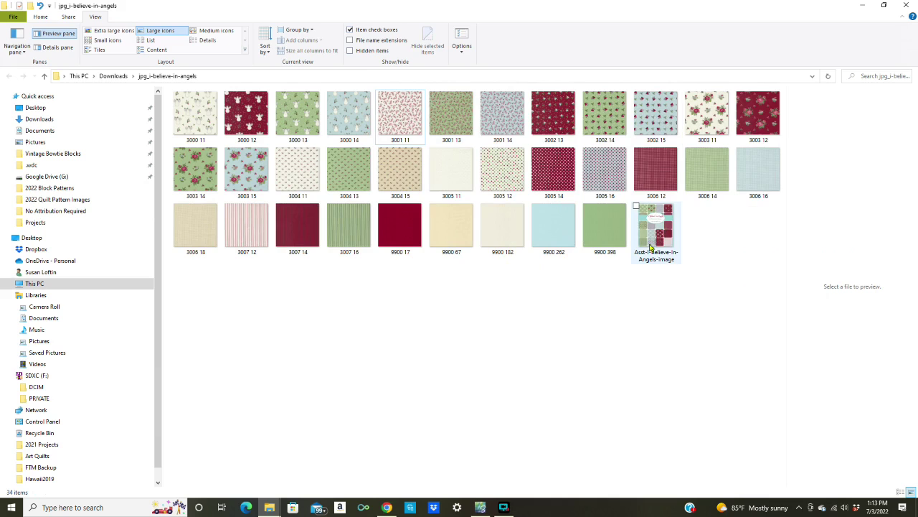
{"action": "left_click", "coordinate": [658, 233]}
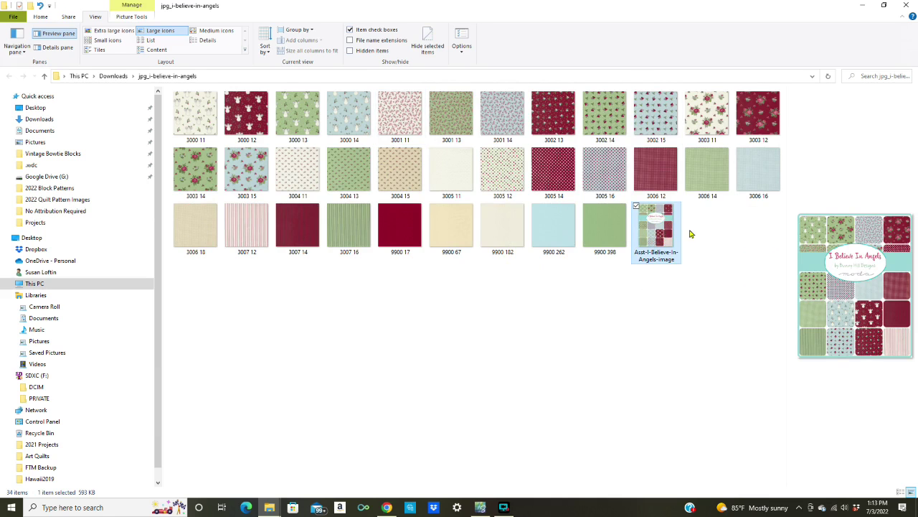
{"action": "key", "text": "Delete"}
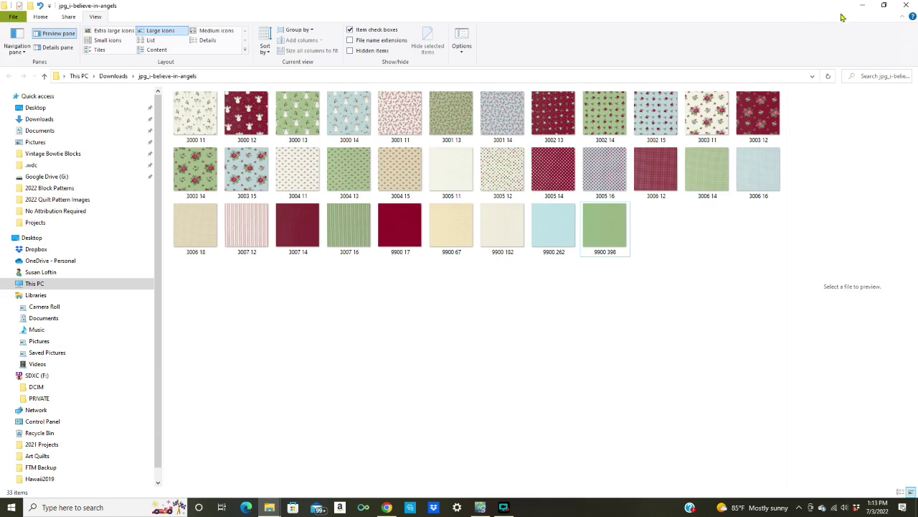
- Close both File Explorer windows and switch to Electric Quilt 8
{"action": "left_click", "coordinate": [905, 5]}
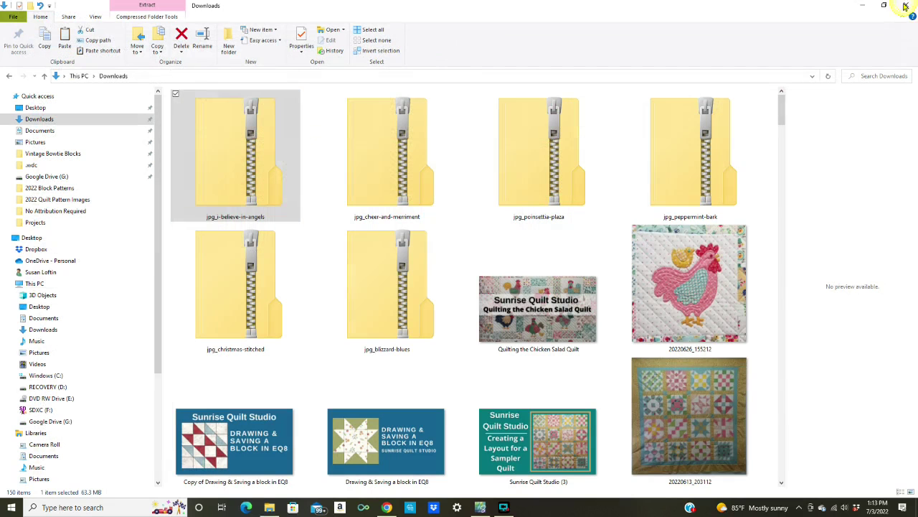
{"action": "left_click", "coordinate": [904, 5]}
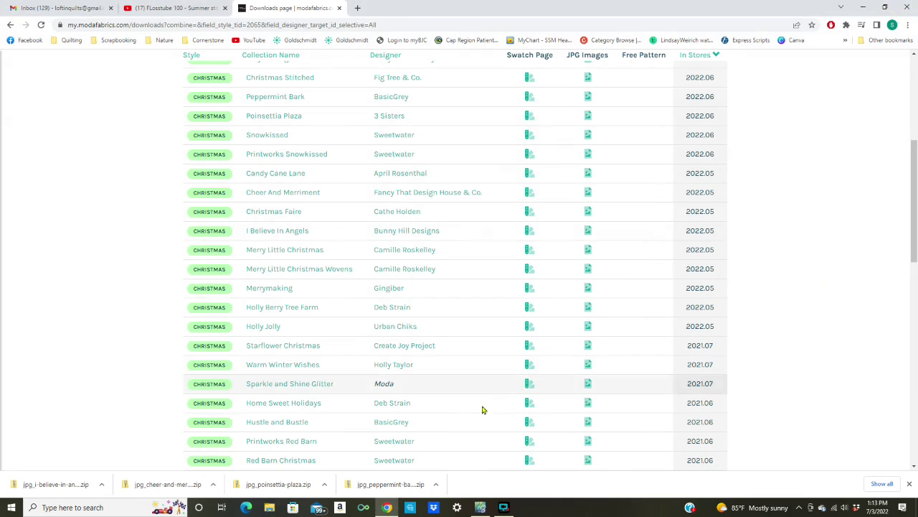
{"action": "left_click", "coordinate": [485, 509]}
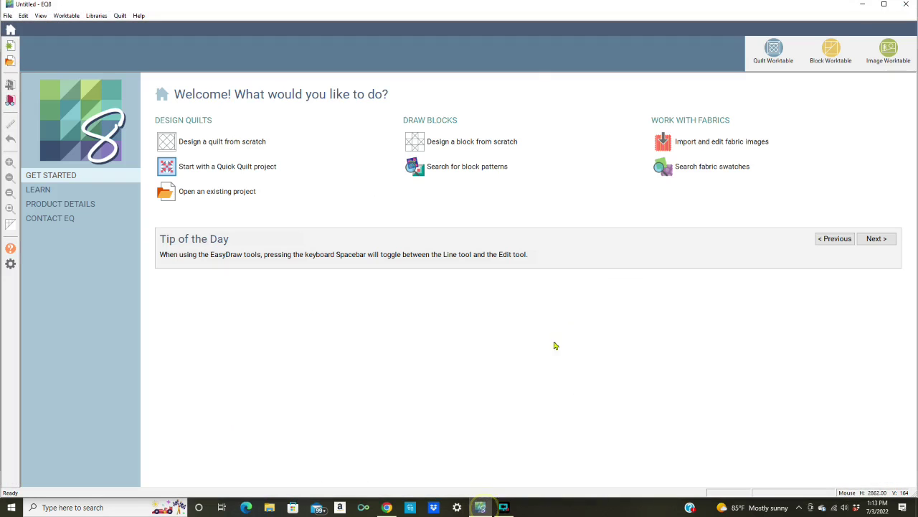
- Start a Fabric Library import from image files and open the jpg_i-believe-in-angels folder
{"action": "left_click", "coordinate": [97, 16]}
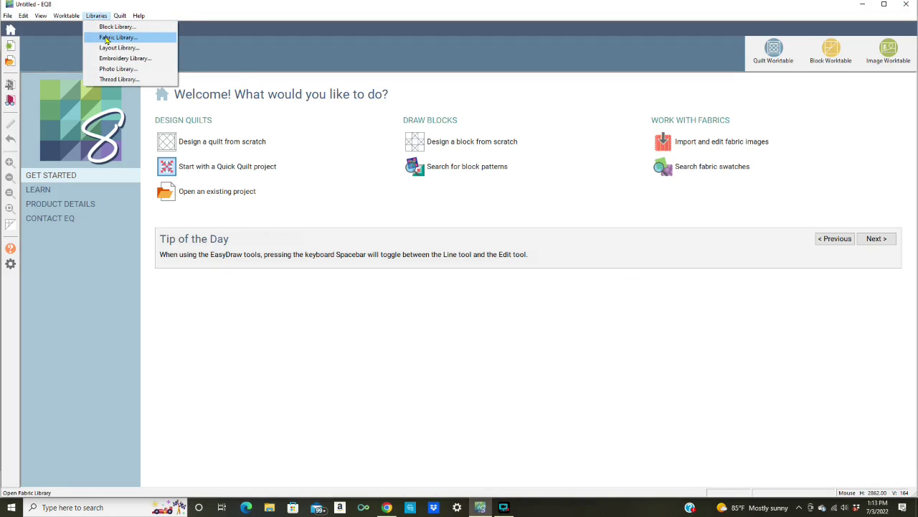
{"action": "left_click", "coordinate": [107, 40]}
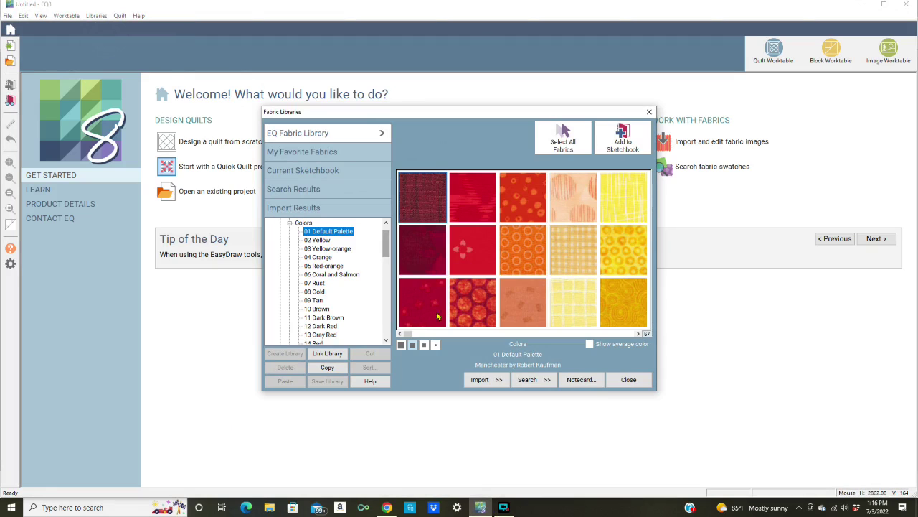
{"action": "left_click", "coordinate": [490, 380]}
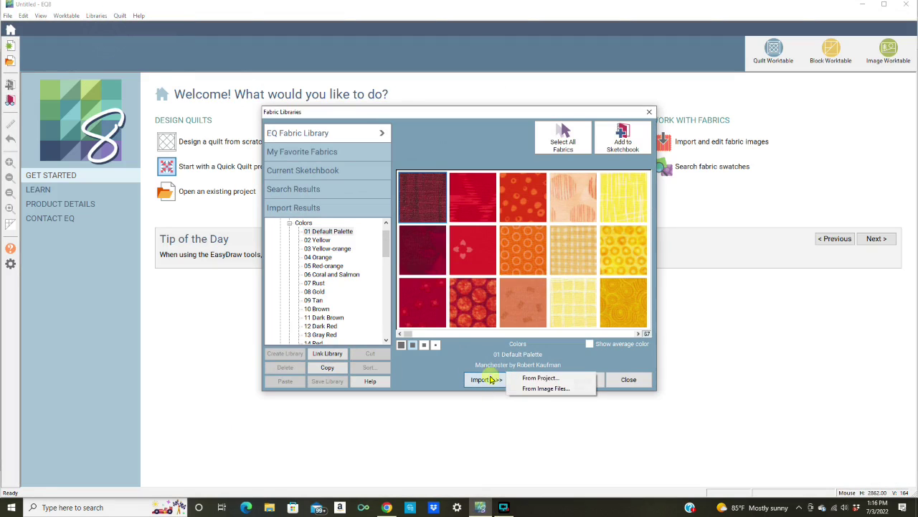
{"action": "left_click", "coordinate": [533, 389]}
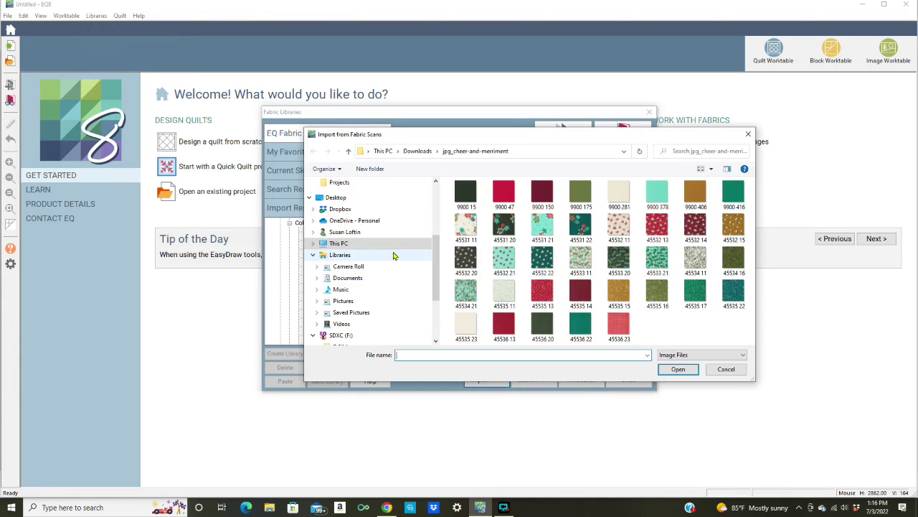
{"action": "left_click", "coordinate": [417, 150]}
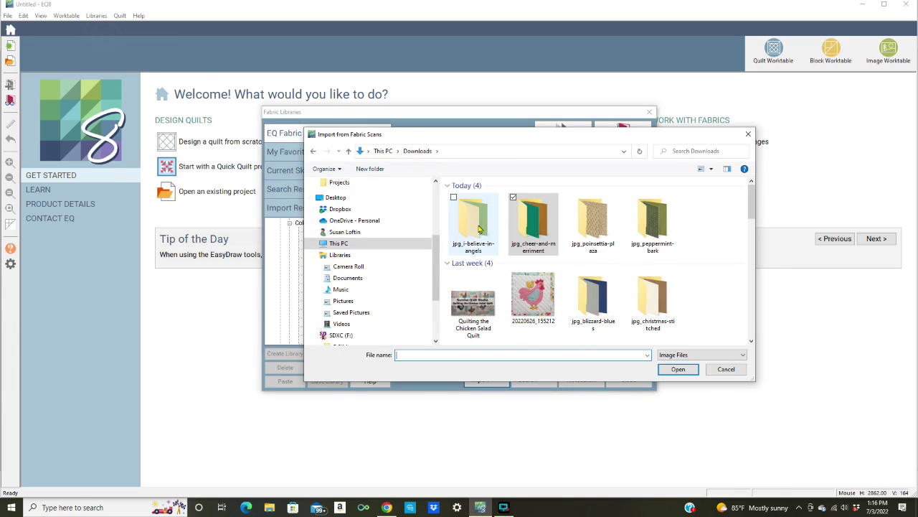
{"action": "double_click", "coordinate": [477, 228]}
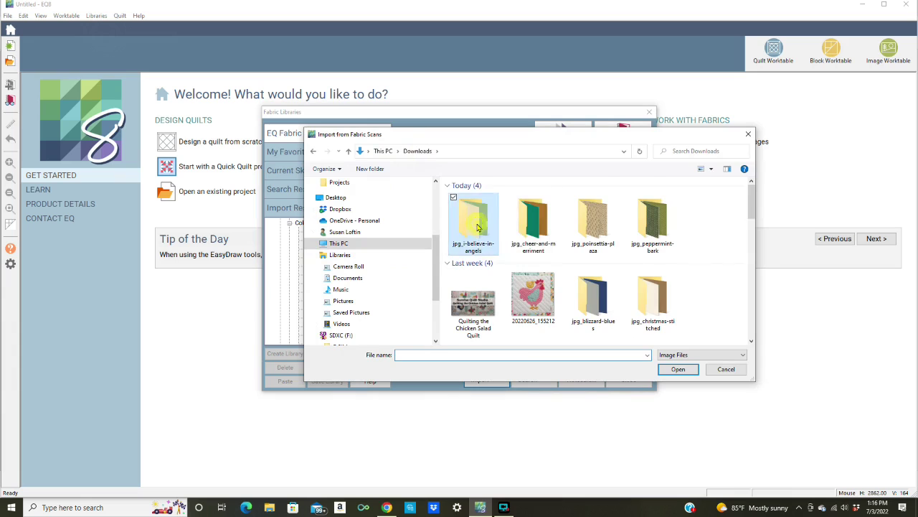
- Select every fabric image from 3000 11 through 9900 398 and import them
{"action": "left_click", "coordinate": [710, 170]}
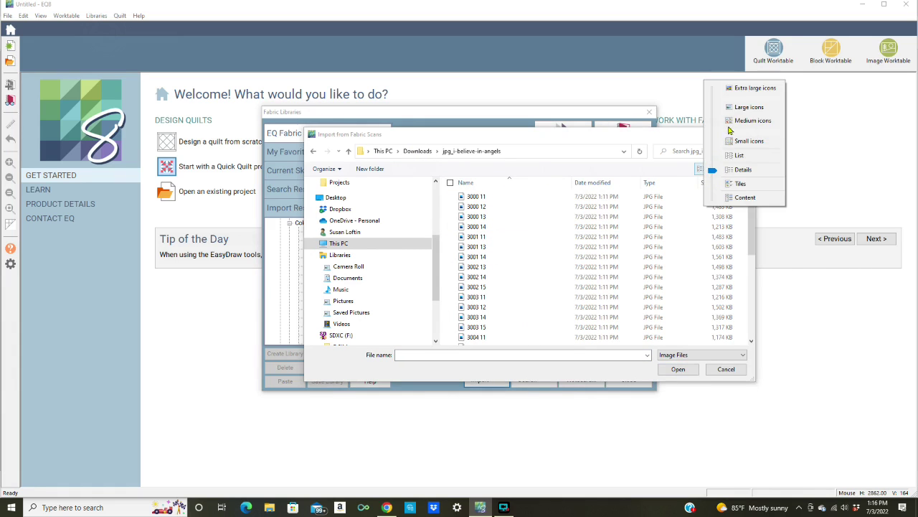
{"action": "left_click", "coordinate": [748, 107]}
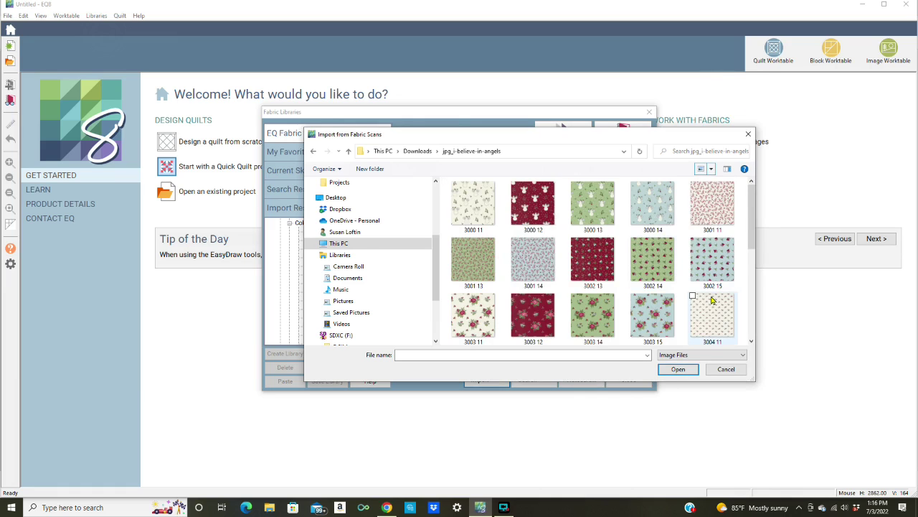
{"action": "scroll", "coordinate": [713, 298], "scroll_direction": "down", "scroll_amount": 4}
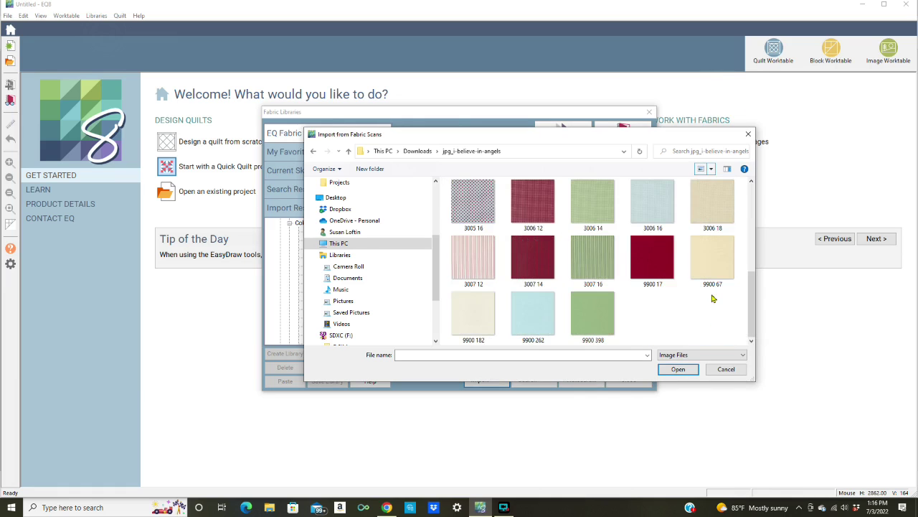
{"action": "scroll", "coordinate": [712, 298], "scroll_direction": "up", "scroll_amount": 4}
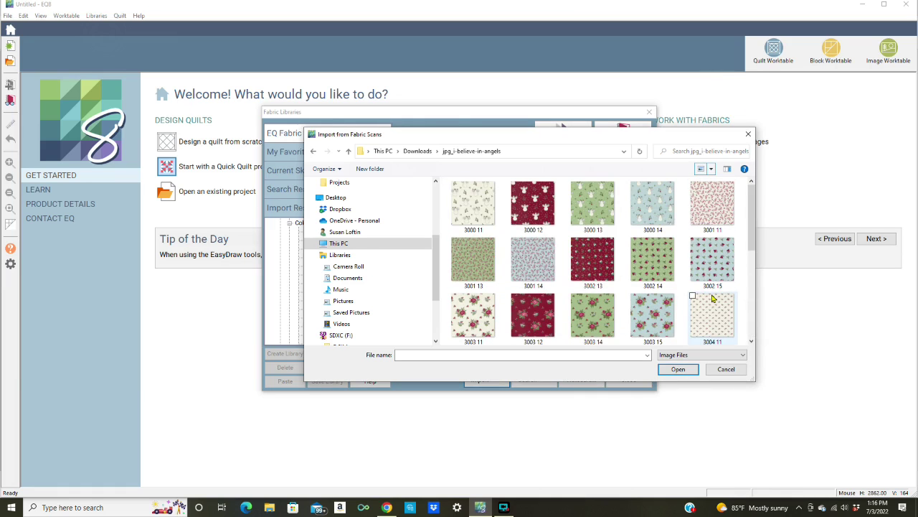
{"action": "left_click", "coordinate": [473, 211]}
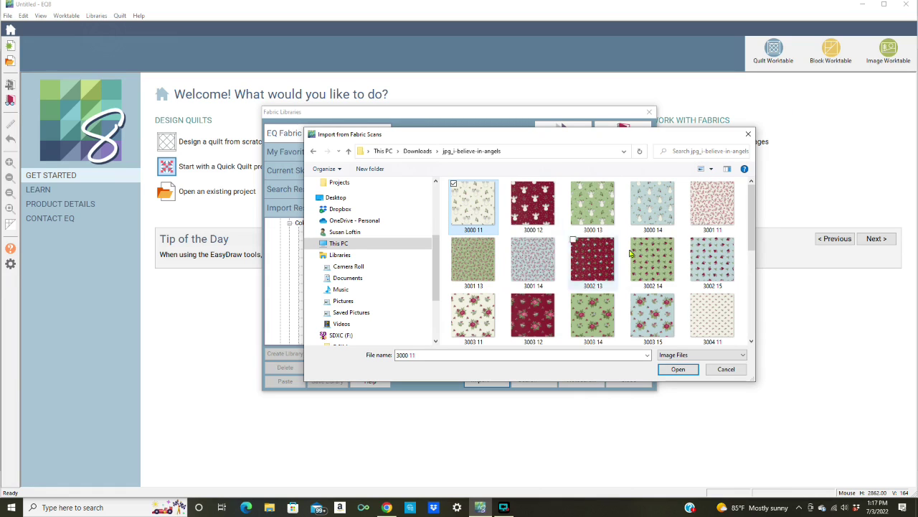
{"action": "left_click_drag", "start_coordinate": [754, 228], "coordinate": [754, 287]}
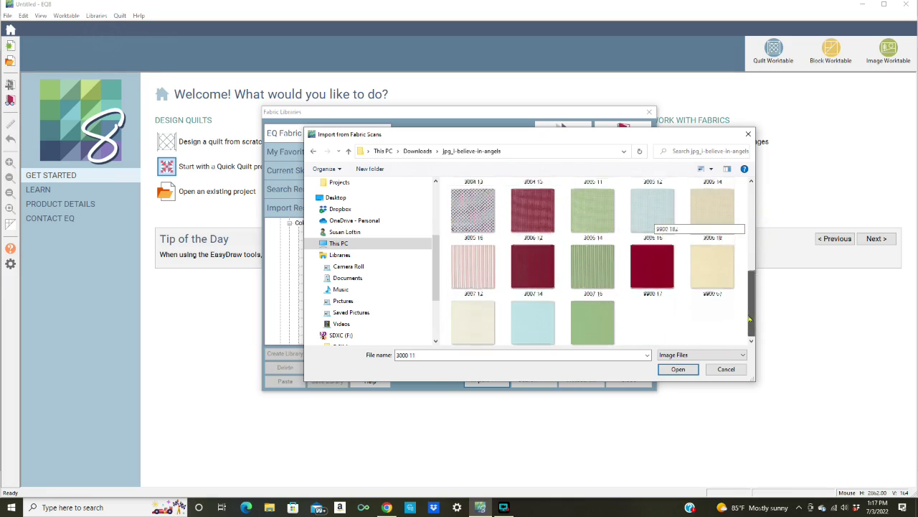
{"action": "left_click", "coordinate": [601, 322], "text": "shift"}
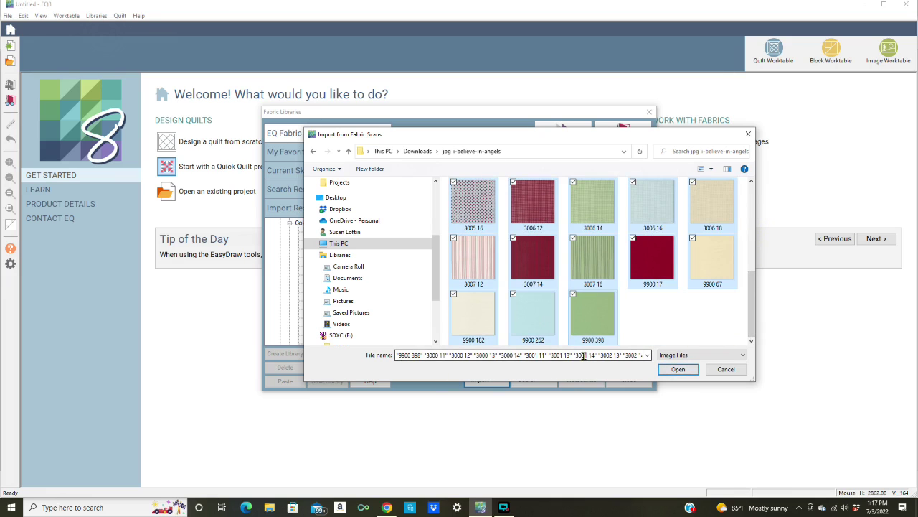
{"action": "left_click", "coordinate": [678, 369]}
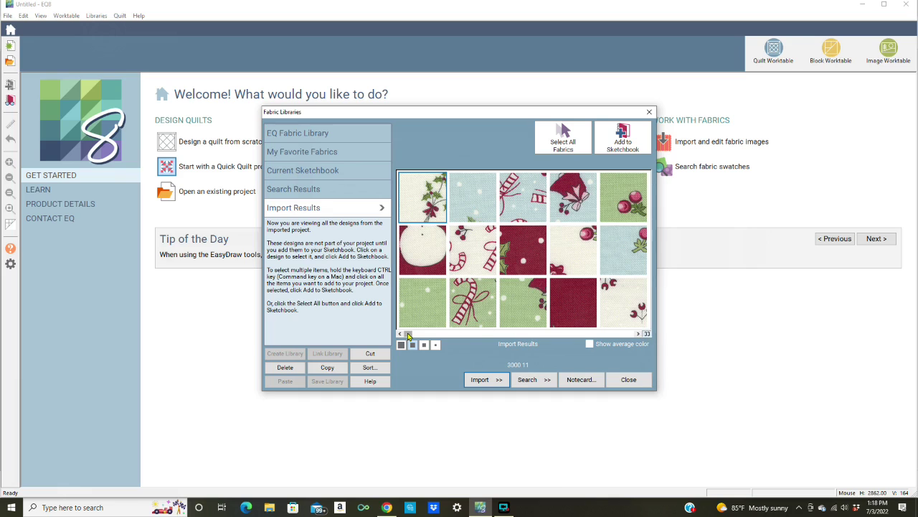
- Browse the Import Results grid of 33 I Believe In Angels fabric swatches
{"action": "mouse_move", "coordinate": [408, 336]}
{"action": "left_mouse_down"}
{"action": "mouse_move", "coordinate": [631, 340]}
{"action": "mouse_move", "coordinate": [508, 338]}
{"action": "mouse_move", "coordinate": [521, 336]}
{"action": "mouse_move", "coordinate": [413, 347]}
{"action": "left_mouse_up"}
- Copy all the imported fabrics and select the My Favorite Libraries folder in the library tree
{"action": "left_click", "coordinate": [561, 143]}
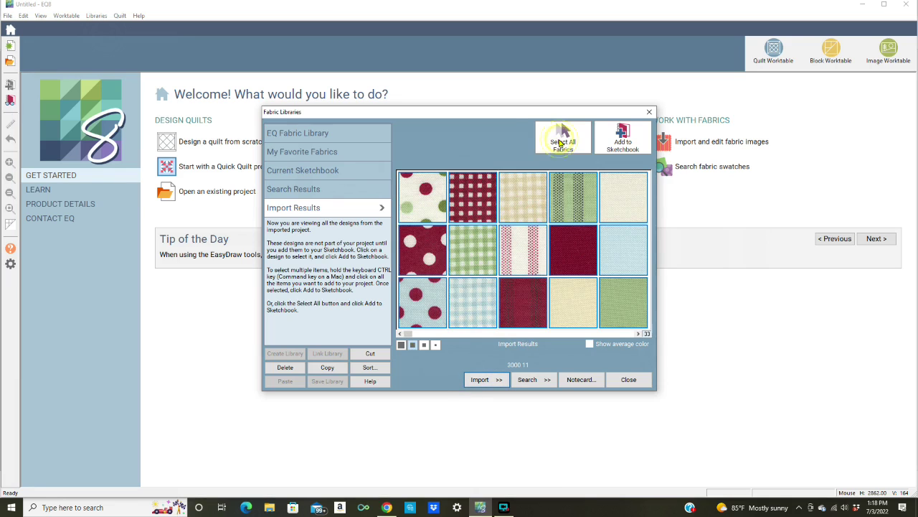
{"action": "left_click", "coordinate": [328, 368]}
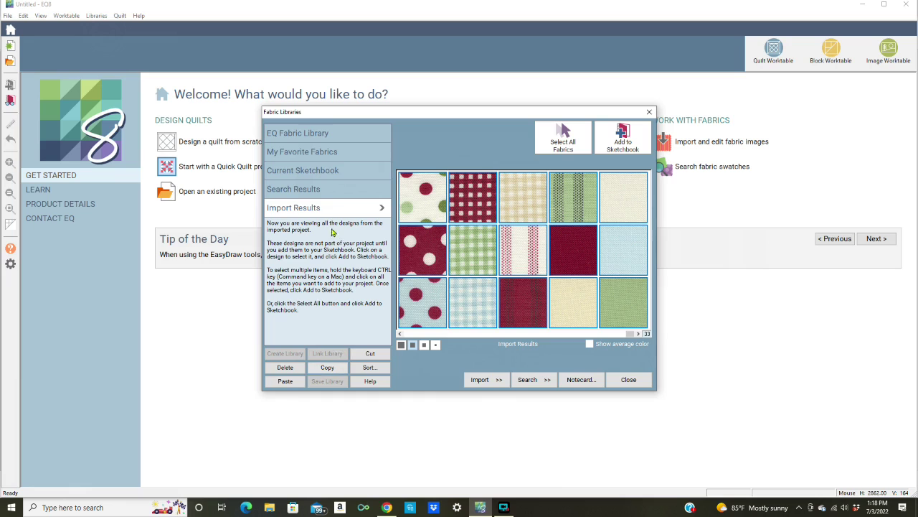
{"action": "left_click", "coordinate": [309, 153]}
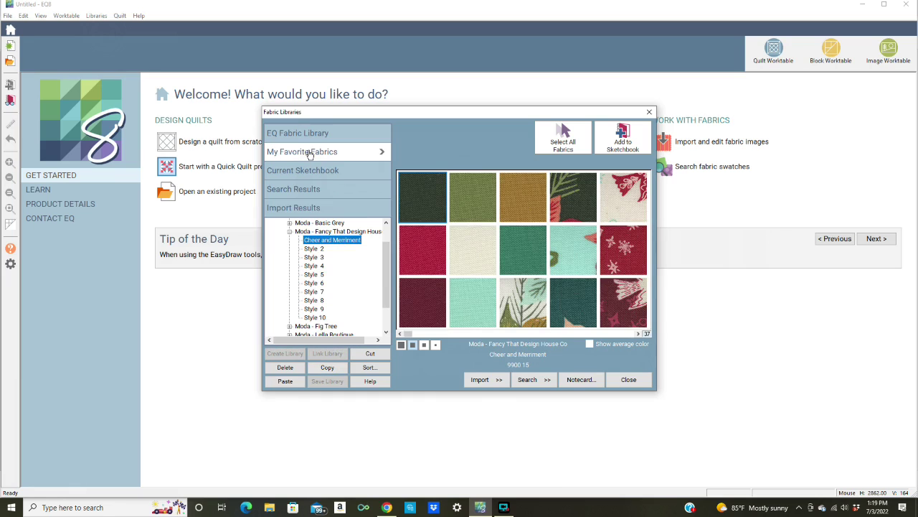
{"action": "scroll", "coordinate": [386, 260], "scroll_direction": "up", "scroll_amount": 1}
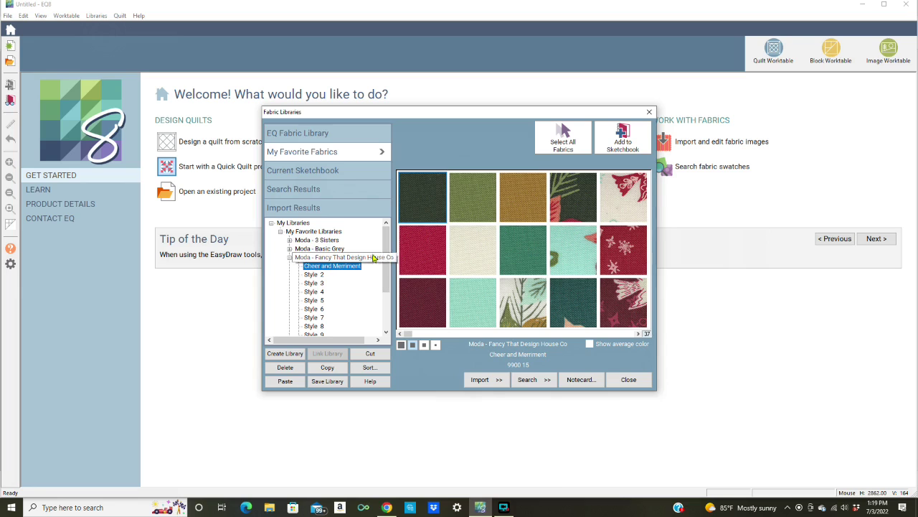
{"action": "left_click_drag", "start_coordinate": [386, 242], "coordinate": [389, 292]}
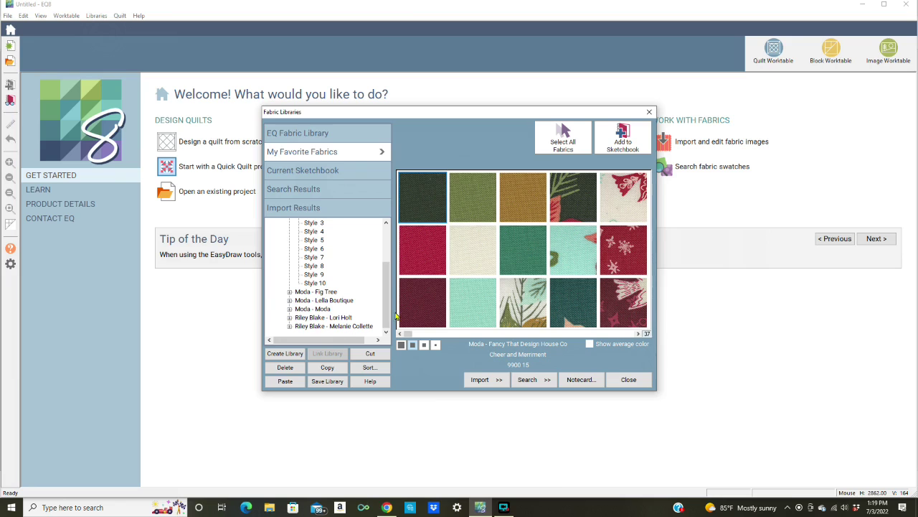
{"action": "left_click_drag", "start_coordinate": [387, 301], "coordinate": [390, 270]}
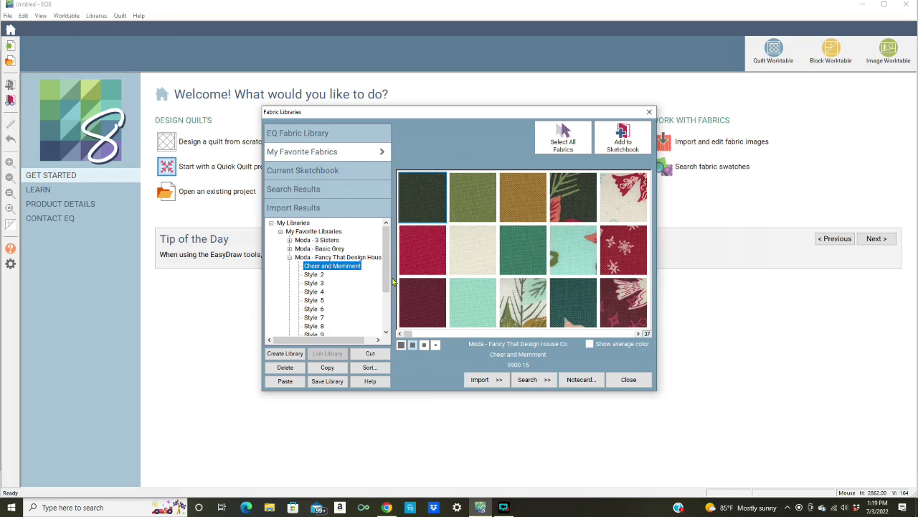
{"action": "mouse_move", "coordinate": [389, 281]}
{"action": "left_mouse_down"}
{"action": "mouse_move", "coordinate": [386, 305]}
{"action": "mouse_move", "coordinate": [385, 283]}
{"action": "left_mouse_up"}
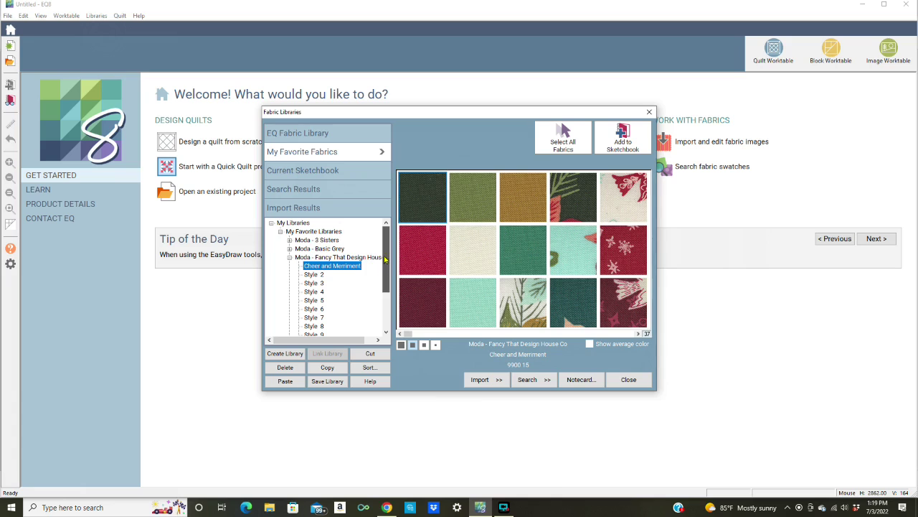
{"action": "left_click", "coordinate": [300, 232]}
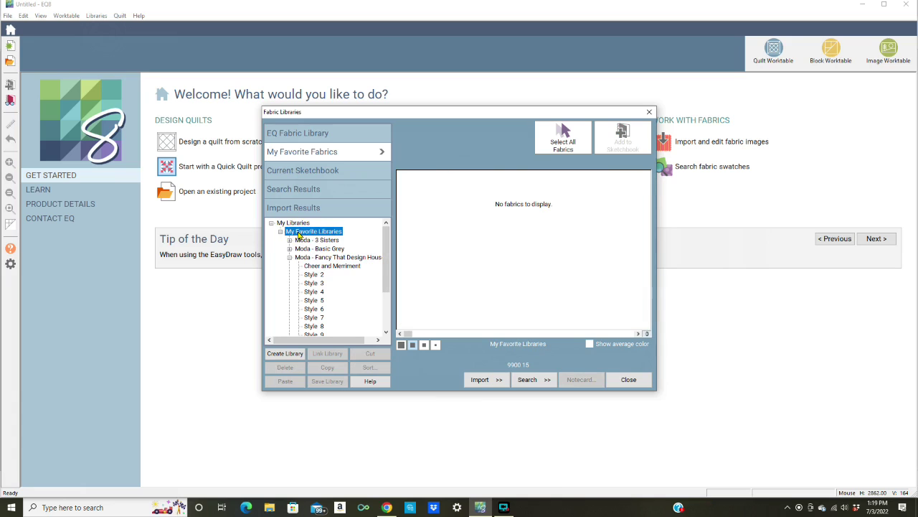
- Create a favorite fabric library named 'Moda - Bunny Hill Designs' with 10 starting styles
{"action": "left_click", "coordinate": [288, 356]}
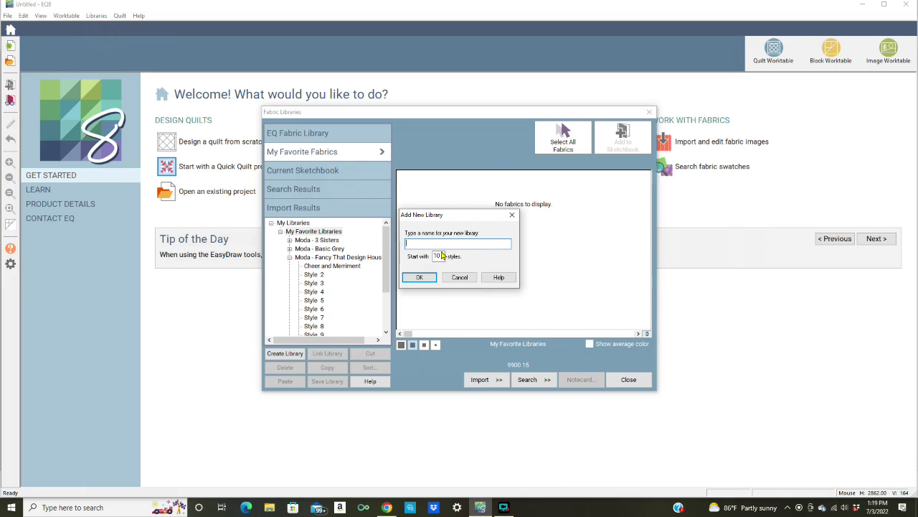
{"action": "type", "text": "Moda - I"}
{"action": "key", "text": "BackSpace"}
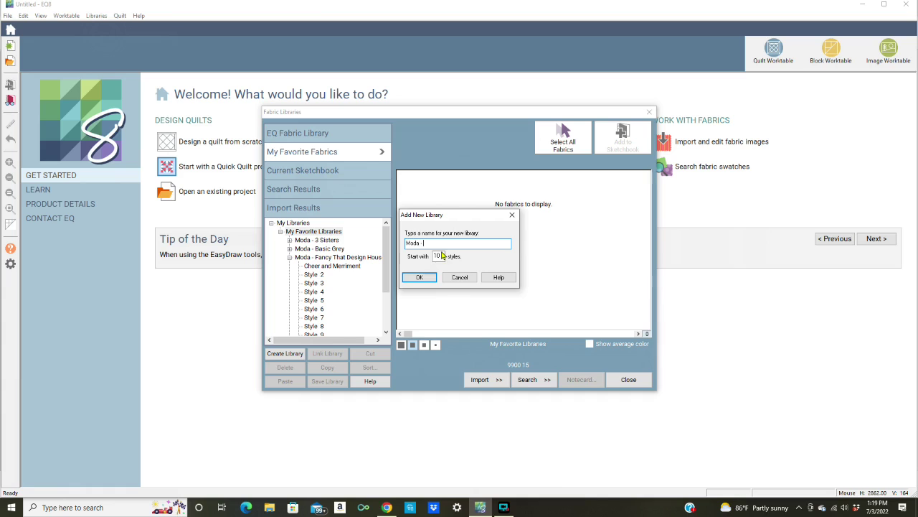
{"action": "type", "text": "Bu"}
{"action": "type", "text": "nny Hill Desg"}
{"action": "type", "text": "igns"}
{"action": "left_click", "coordinate": [426, 278]}
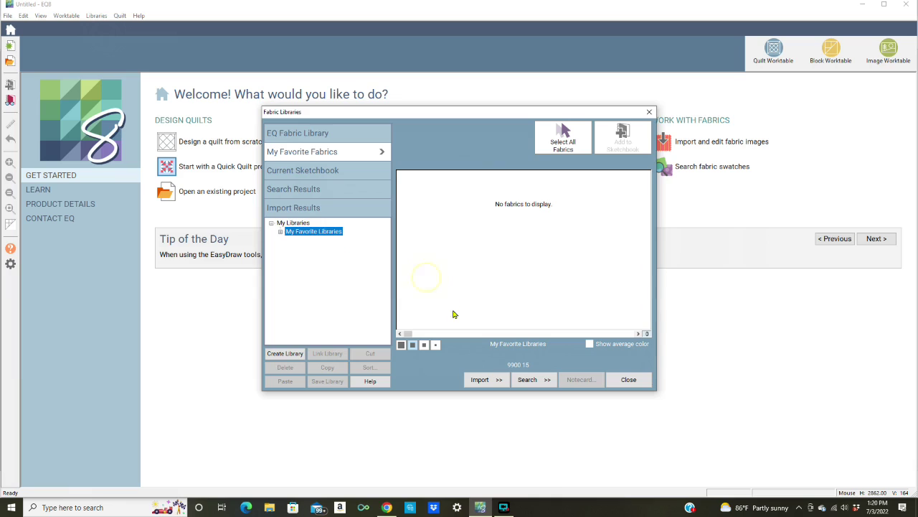
- Rename Style 1 in the Moda - Bunny Hill Designs library to 'I Believe in Angels'
{"action": "left_click", "coordinate": [281, 232]}
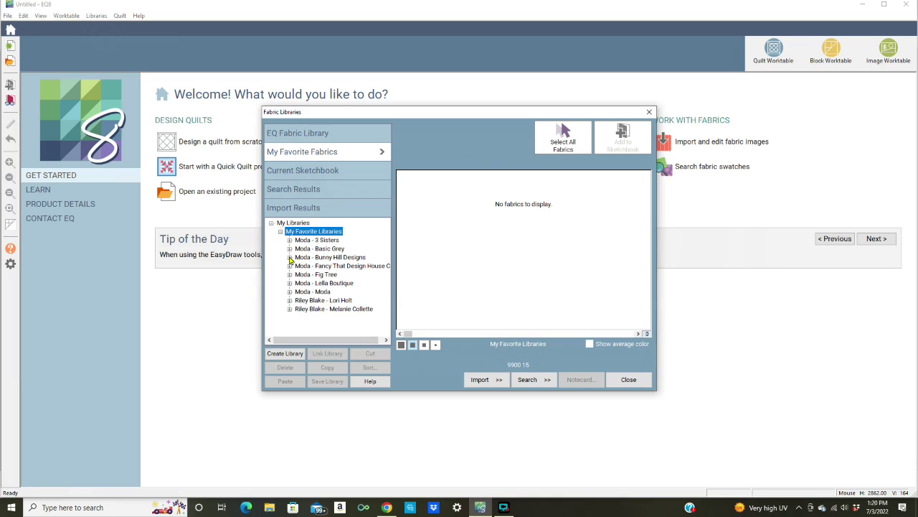
{"action": "left_click", "coordinate": [290, 258]}
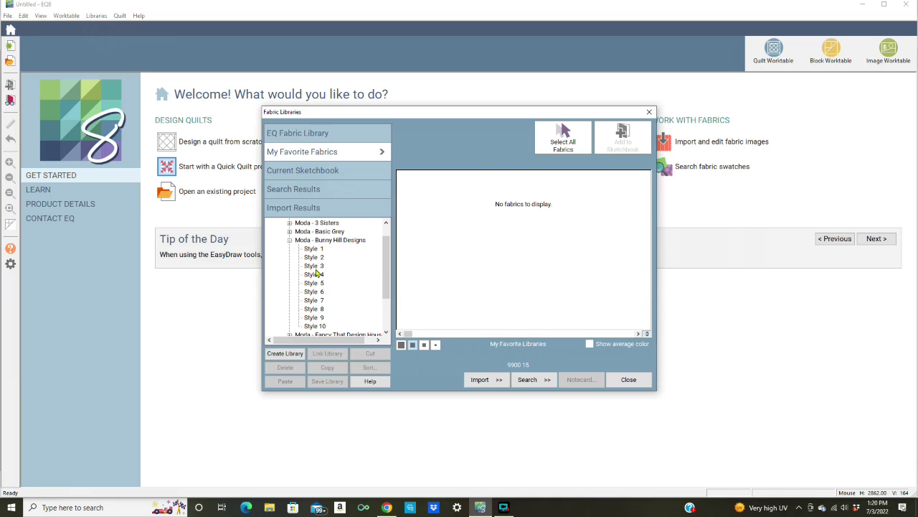
{"action": "left_click", "coordinate": [321, 250]}
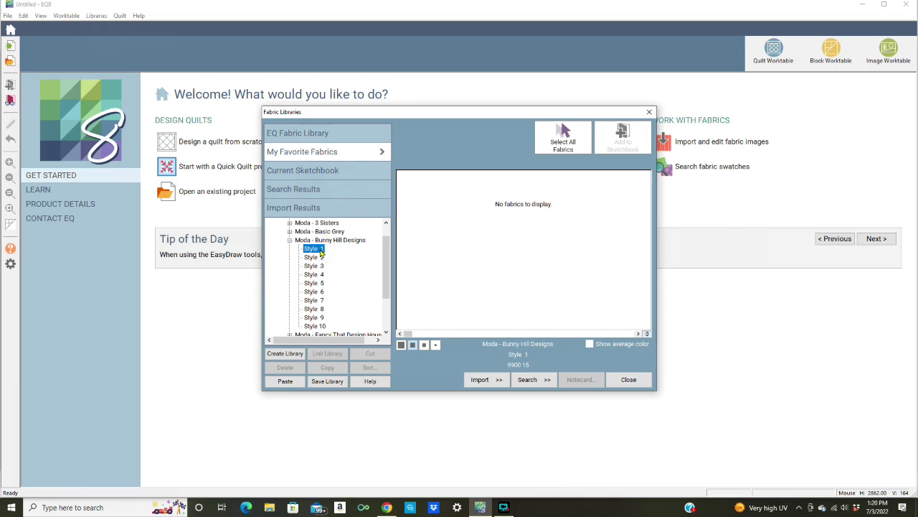
{"action": "right_click", "coordinate": [320, 249]}
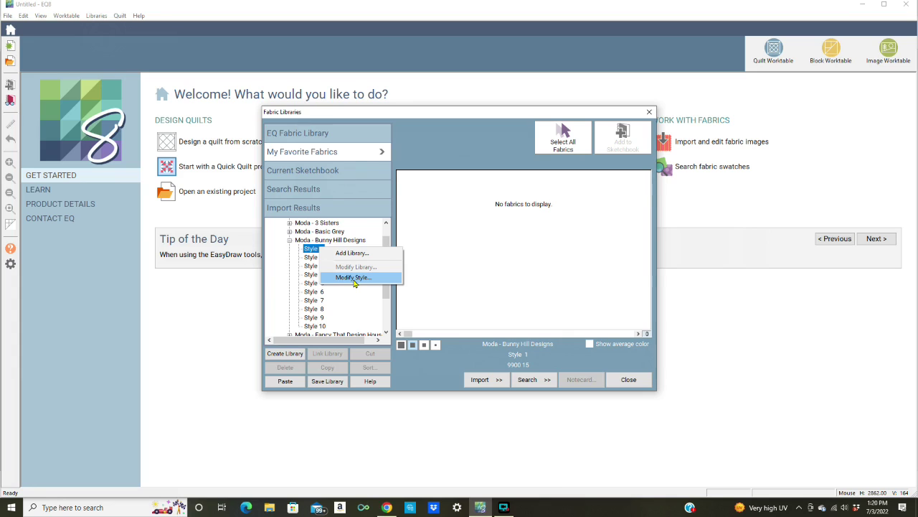
{"action": "left_click", "coordinate": [354, 278]}
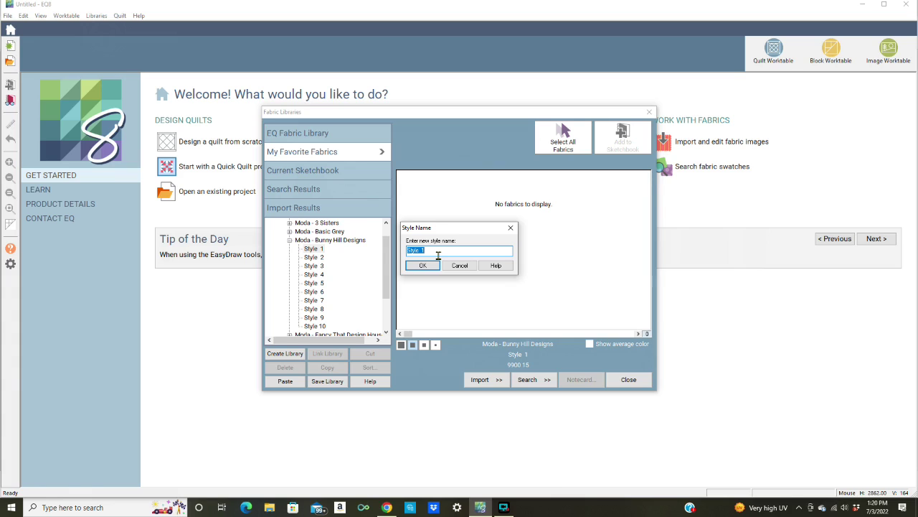
{"action": "key", "text": "BackSpace"}
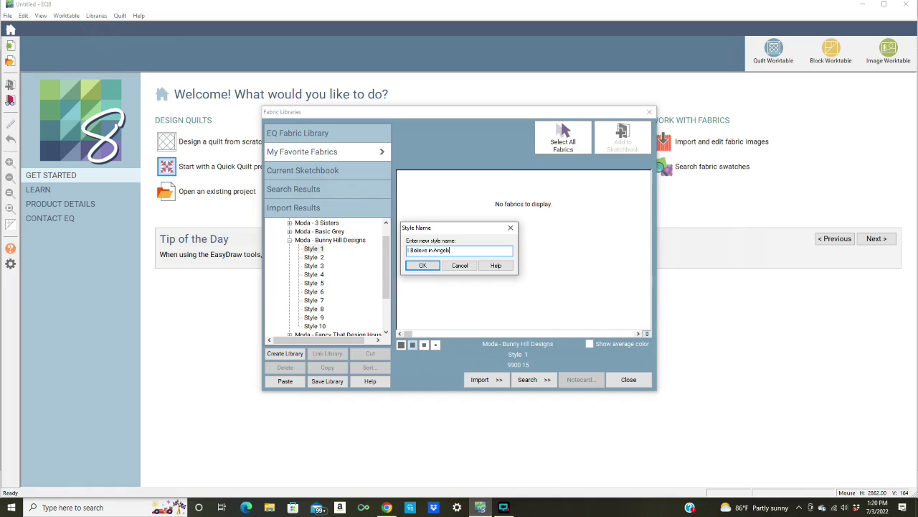
{"action": "type", "text": "I Believe in Angels"}
{"action": "left_click", "coordinate": [421, 265]}
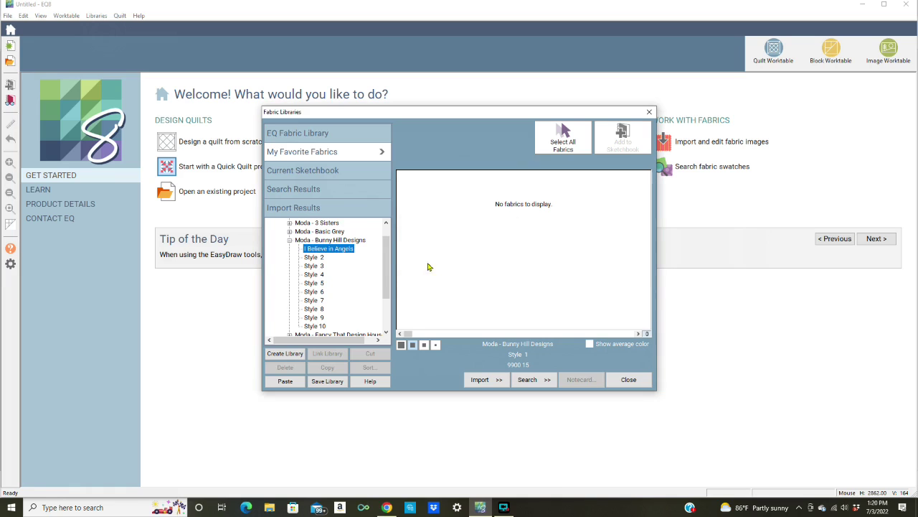
- Paste the 33 copied Christmas fabrics into the I Believe in Angels style
{"action": "left_click", "coordinate": [287, 381]}
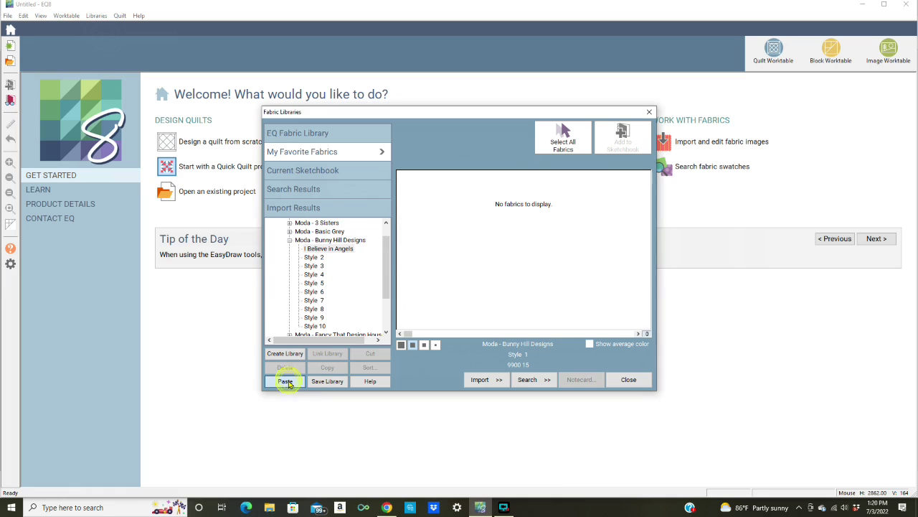
{"action": "left_click", "coordinate": [444, 324]}
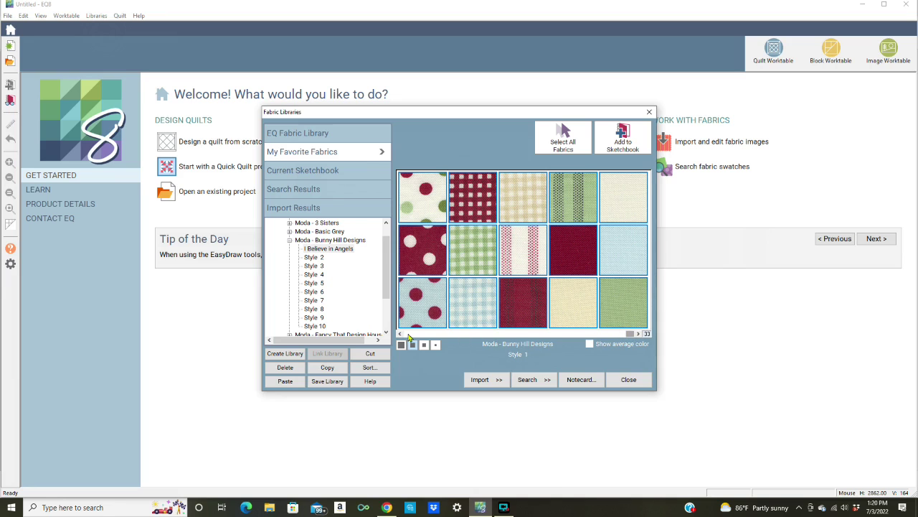
{"action": "left_click", "coordinate": [401, 334]}
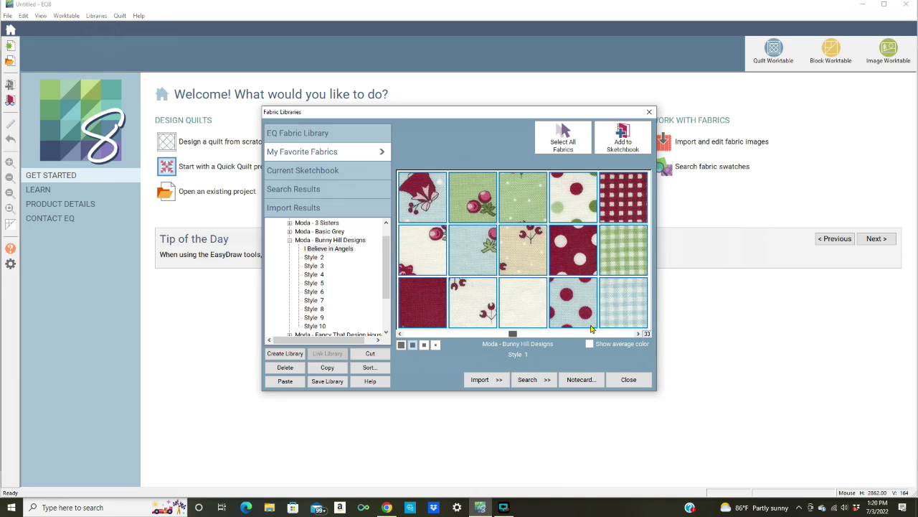
- Save the fabric library, acknowledge the confirmation, and close Fabric Libraries
{"action": "left_click", "coordinate": [330, 382]}
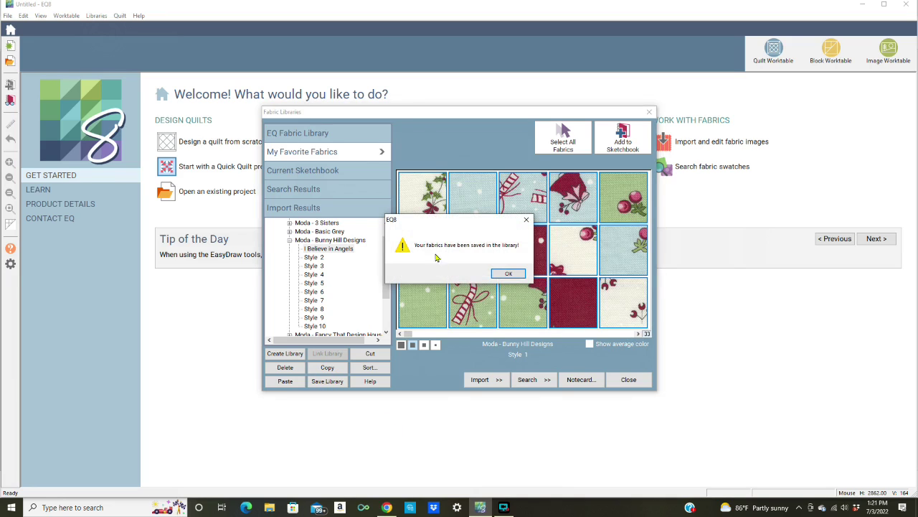
{"action": "left_click", "coordinate": [509, 274]}
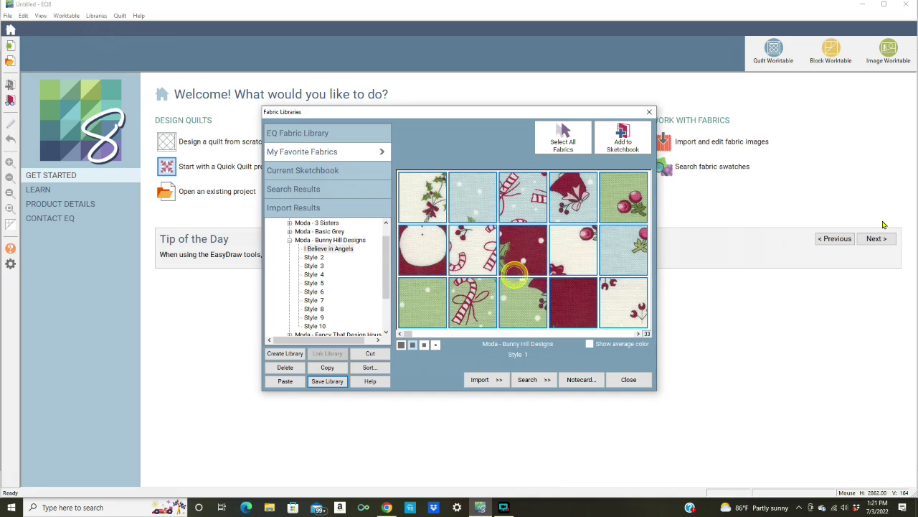
{"action": "left_click", "coordinate": [628, 380]}
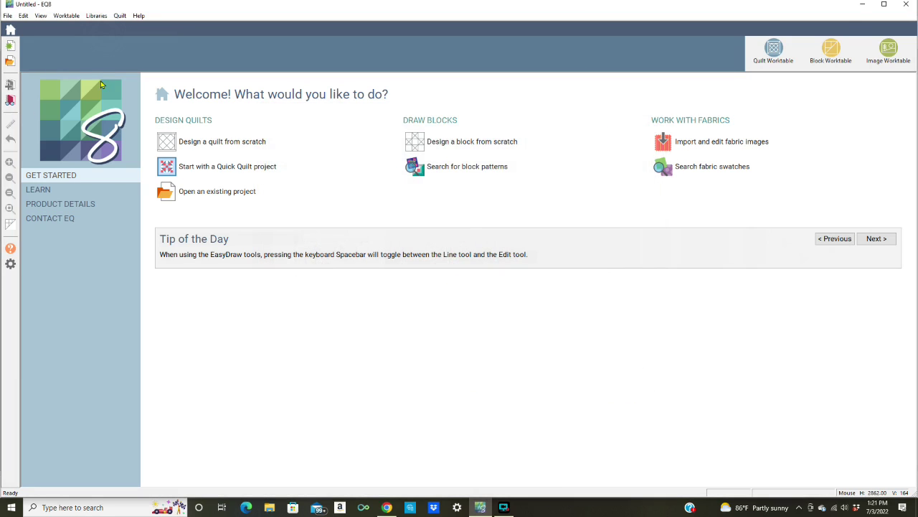
- Create a new project named 'Christmas Quilt 2022'
{"action": "left_click", "coordinate": [10, 47]}
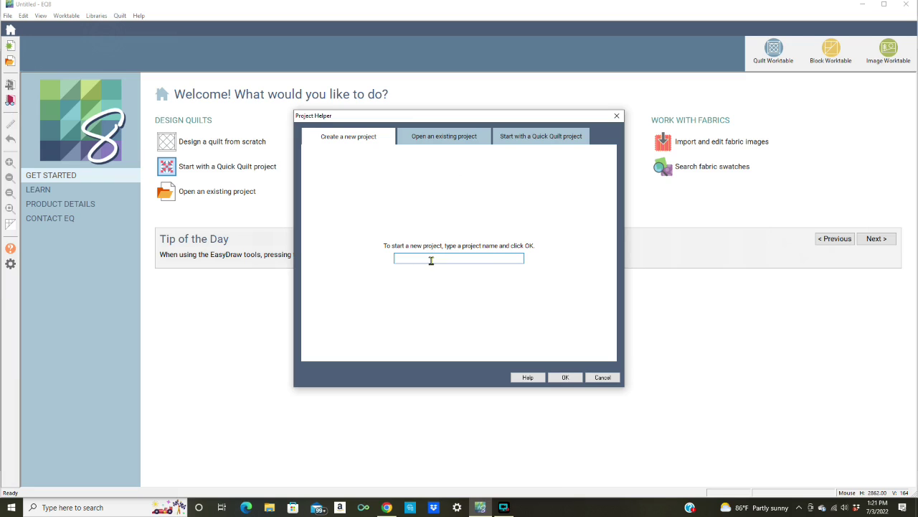
{"action": "type", "text": "Christmas Quilt 2022"}
{"action": "left_click", "coordinate": [574, 378]}
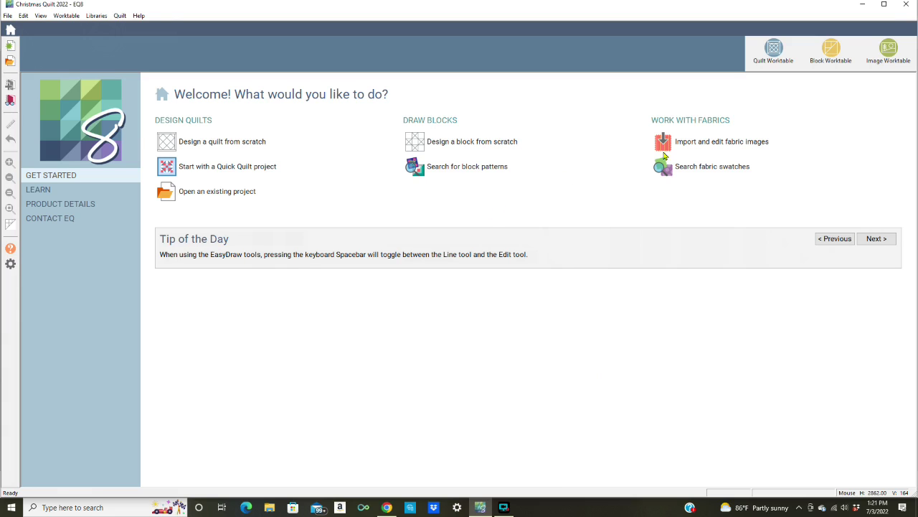
- Start a horizontal 4x4 quilt with 10-inch square blocks, 2-inch vertical sashing and a sash border
{"action": "left_click", "coordinate": [180, 142]}
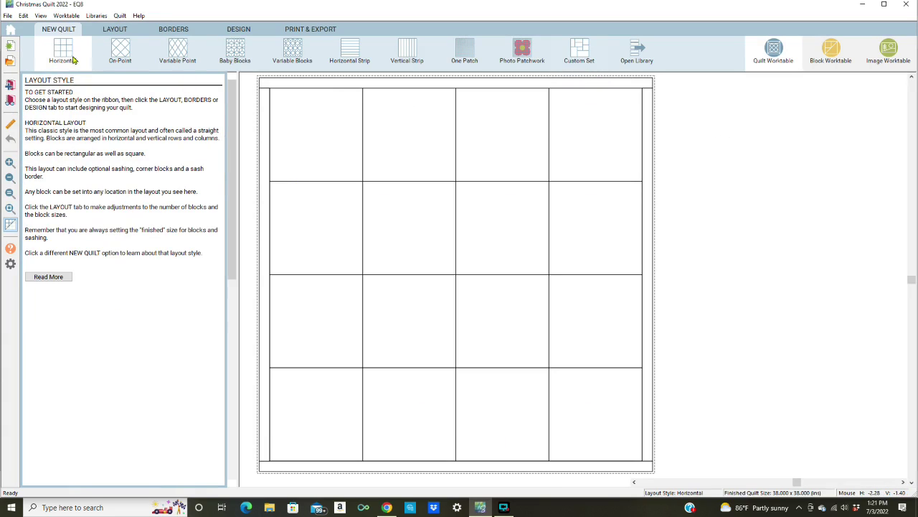
{"action": "left_click", "coordinate": [117, 29]}
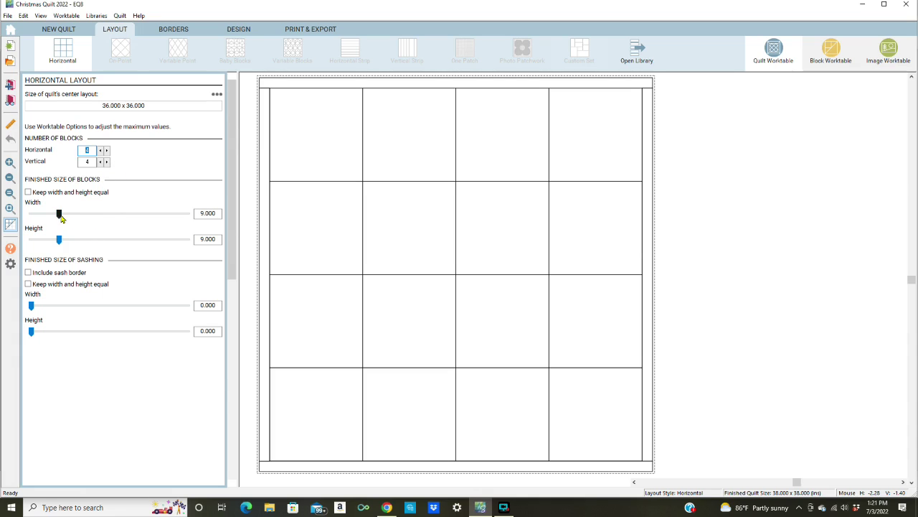
{"action": "left_click_drag", "start_coordinate": [61, 216], "coordinate": [74, 216]}
{"action": "left_click", "coordinate": [28, 192]}
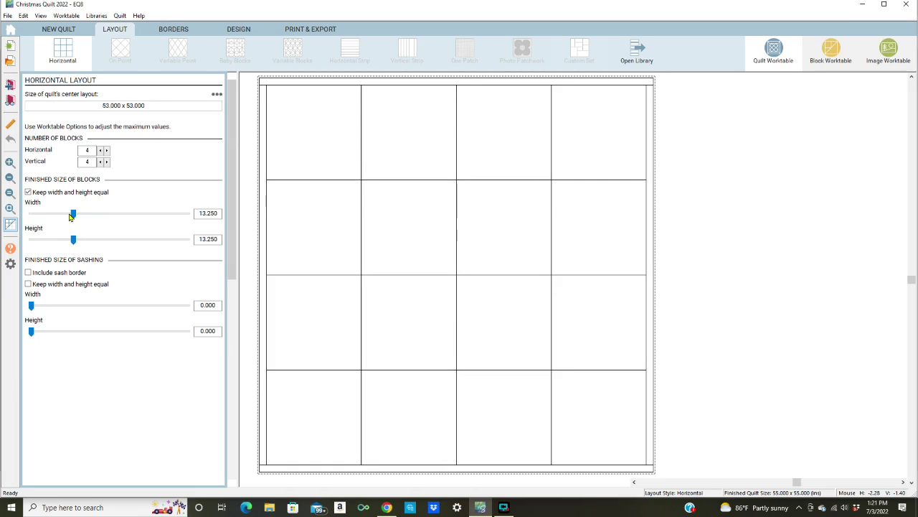
{"action": "left_click_drag", "start_coordinate": [74, 215], "coordinate": [63, 215]}
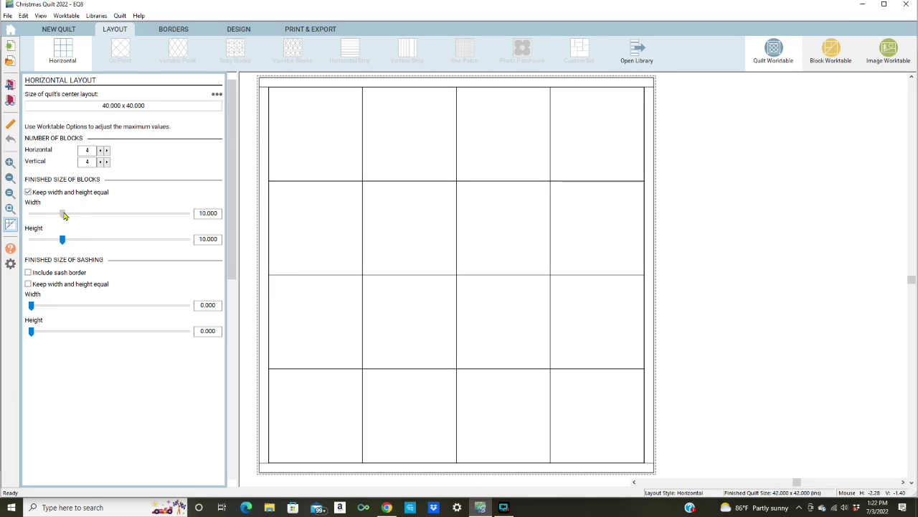
{"action": "left_click", "coordinate": [29, 273]}
{"action": "left_click_drag", "start_coordinate": [31, 305], "coordinate": [62, 306]}
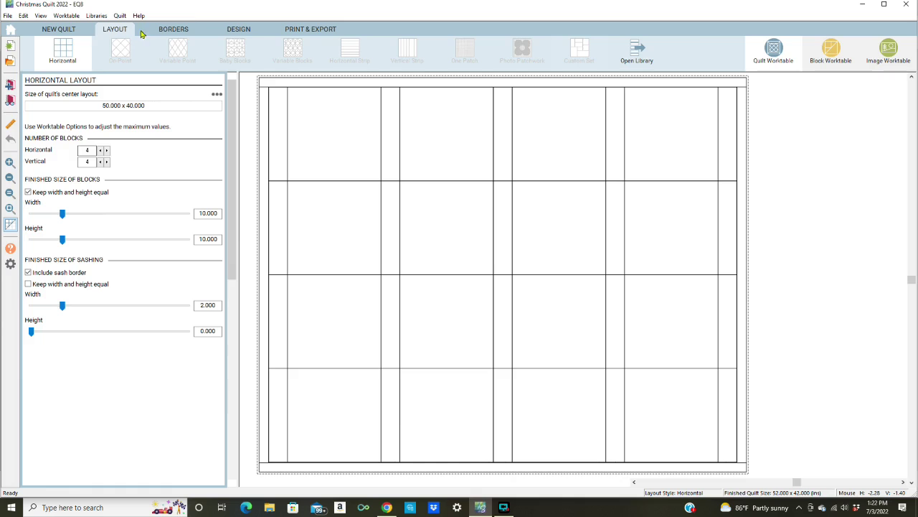
- Add a 2-inch first border and a 5-inch second border around the quilt
{"action": "left_click", "coordinate": [172, 30]}
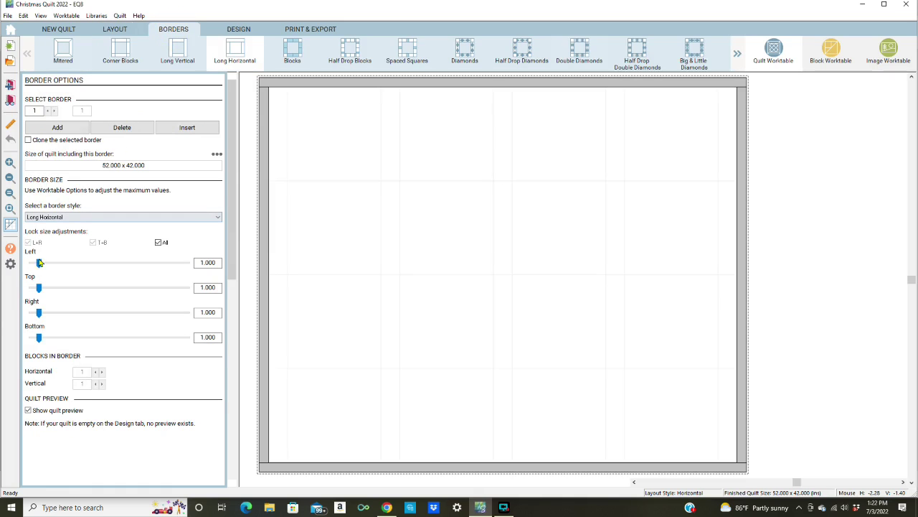
{"action": "mouse_move", "coordinate": [39, 264]}
{"action": "left_mouse_down"}
{"action": "mouse_move", "coordinate": [57, 265]}
{"action": "mouse_move", "coordinate": [46, 264]}
{"action": "left_mouse_up"}
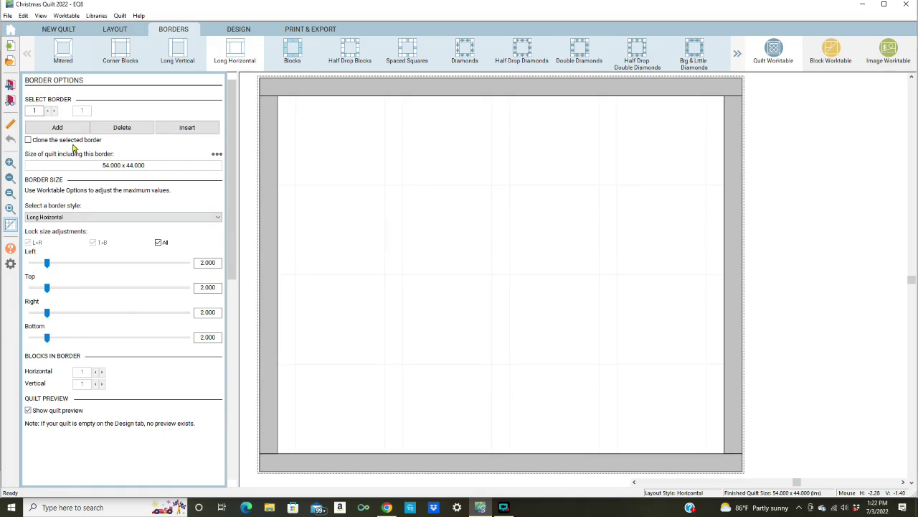
{"action": "left_click", "coordinate": [51, 128]}
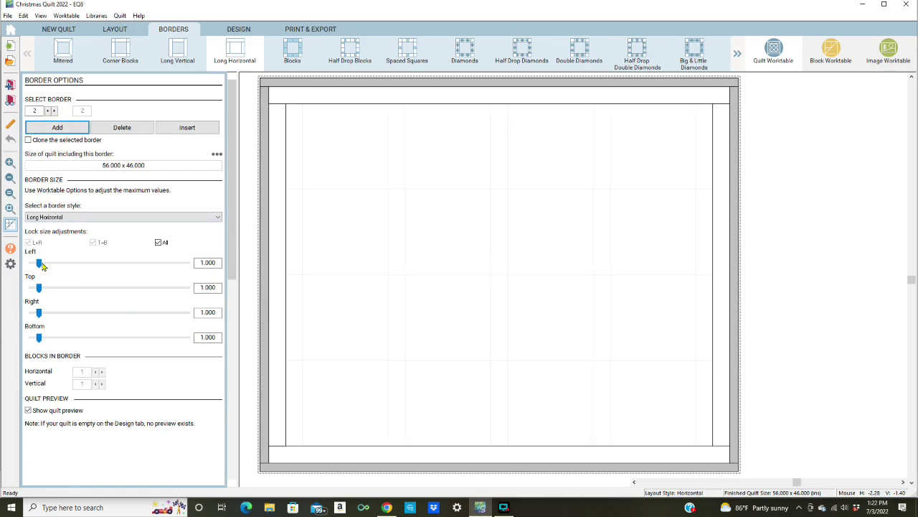
{"action": "left_click_drag", "start_coordinate": [42, 265], "coordinate": [74, 263]}
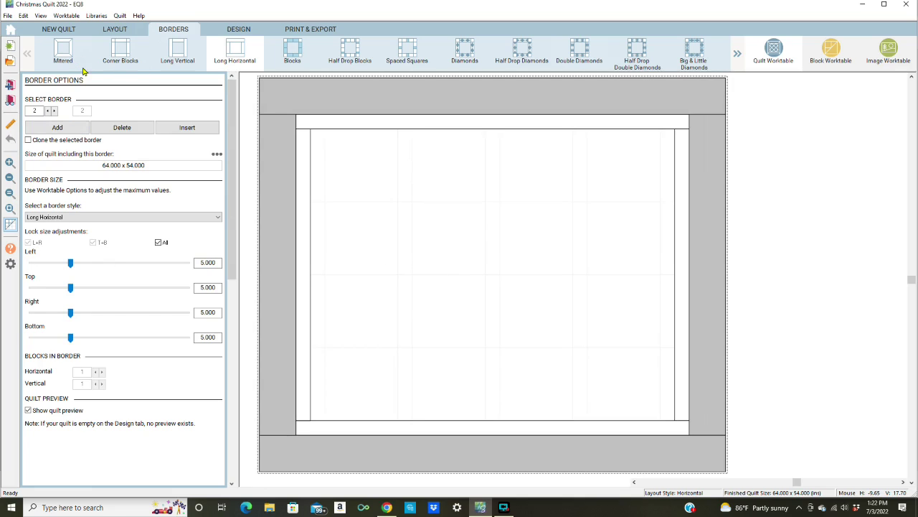
- Set the horizontal sashing height to 2 inches, making the quilt 64 x 64
{"action": "left_click", "coordinate": [112, 31]}
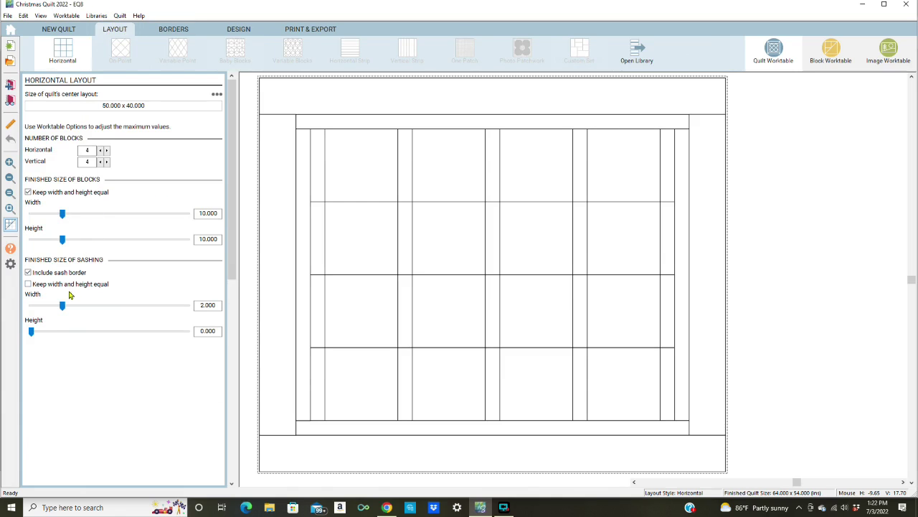
{"action": "left_click_drag", "start_coordinate": [30, 331], "coordinate": [62, 331]}
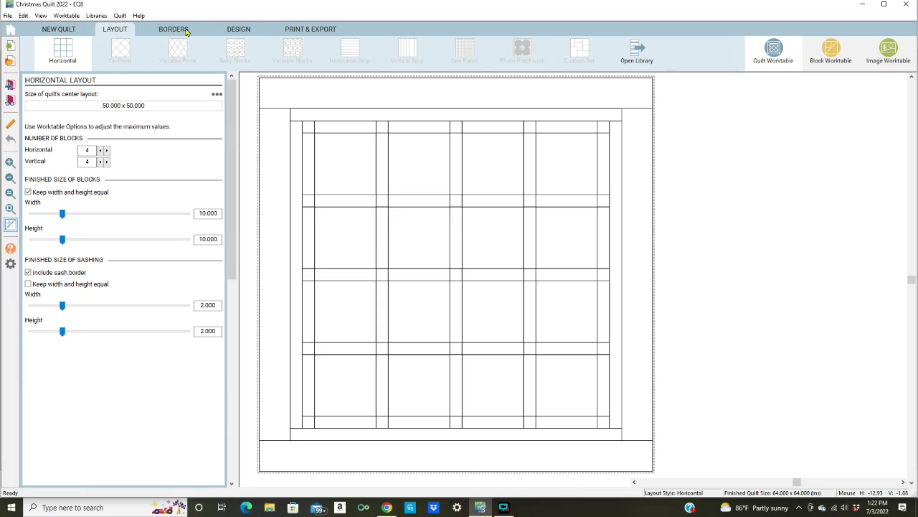
{"action": "left_click", "coordinate": [238, 31]}
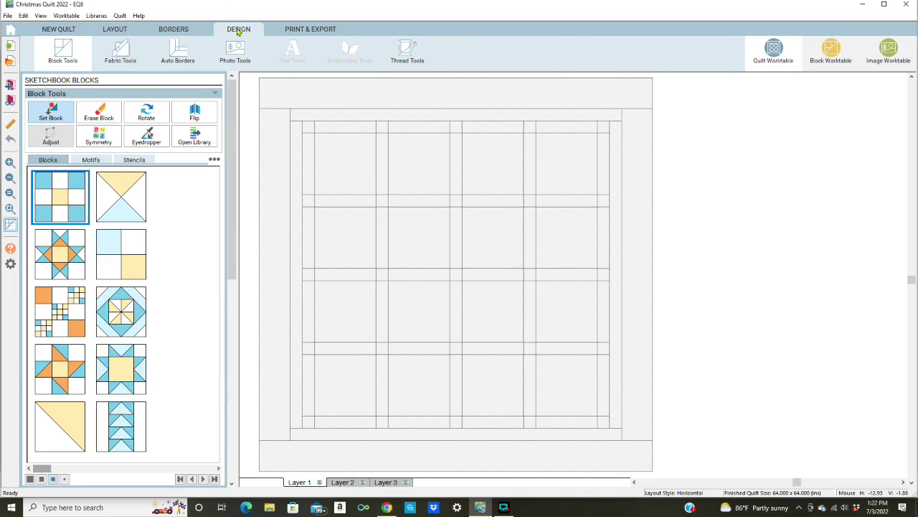
- Place the yellow-and-blue hourglass block in alternating cells across all four rows
{"action": "left_click", "coordinate": [129, 208]}
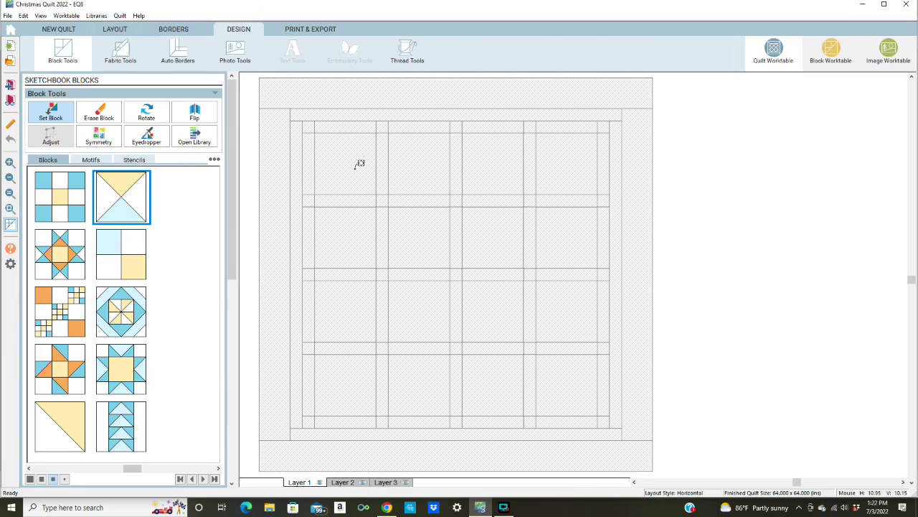
{"action": "left_click", "coordinate": [425, 167]}
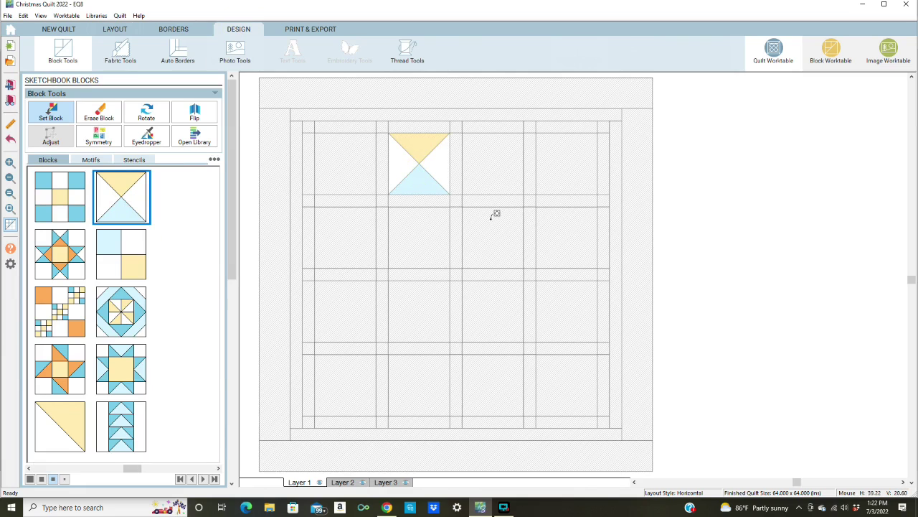
{"action": "left_click", "coordinate": [562, 172]}
{"action": "left_click", "coordinate": [369, 244]}
{"action": "left_click", "coordinate": [497, 249]}
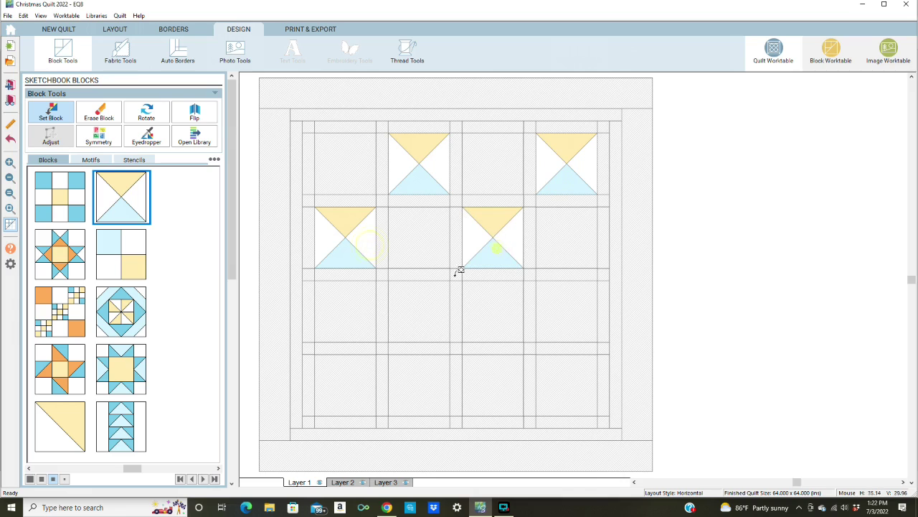
{"action": "left_click", "coordinate": [422, 307]}
{"action": "left_click", "coordinate": [551, 309]}
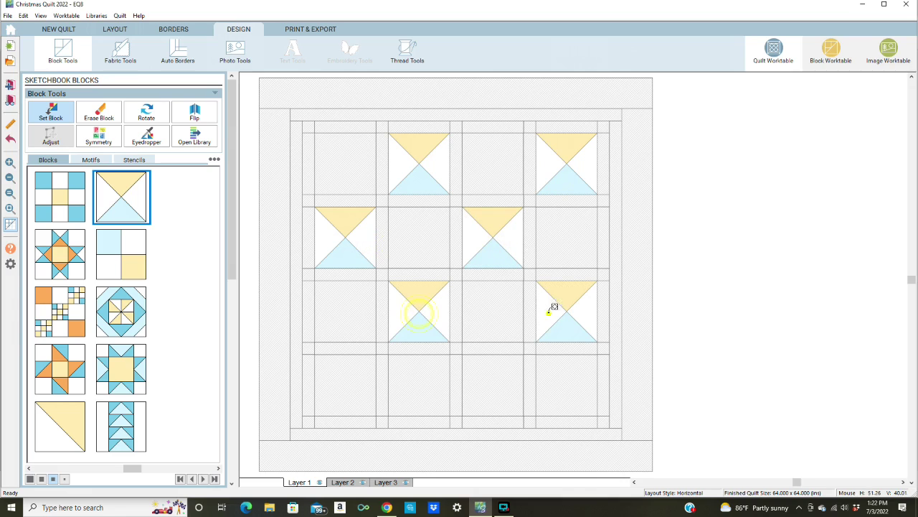
{"action": "left_click", "coordinate": [354, 379]}
{"action": "left_click", "coordinate": [502, 378]}
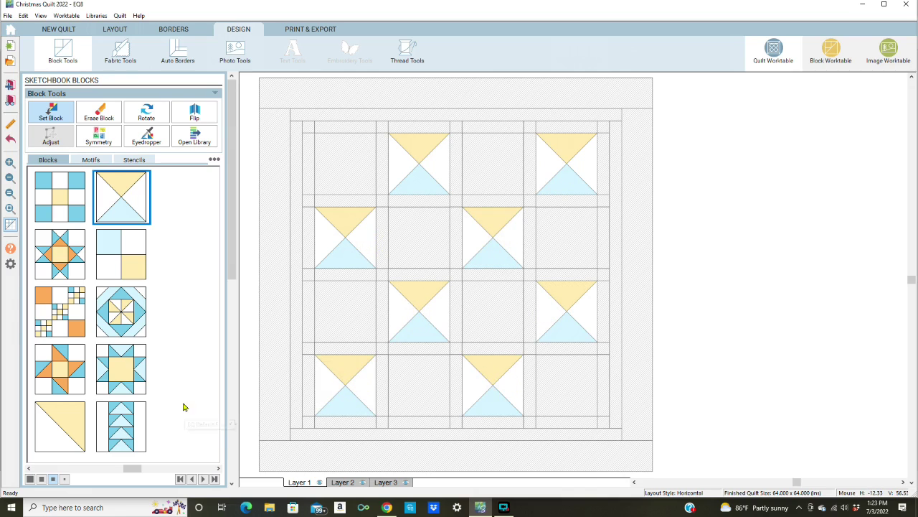
- Fill the remaining eight cells with the orange-and-blue star block
{"action": "left_click", "coordinate": [73, 370]}
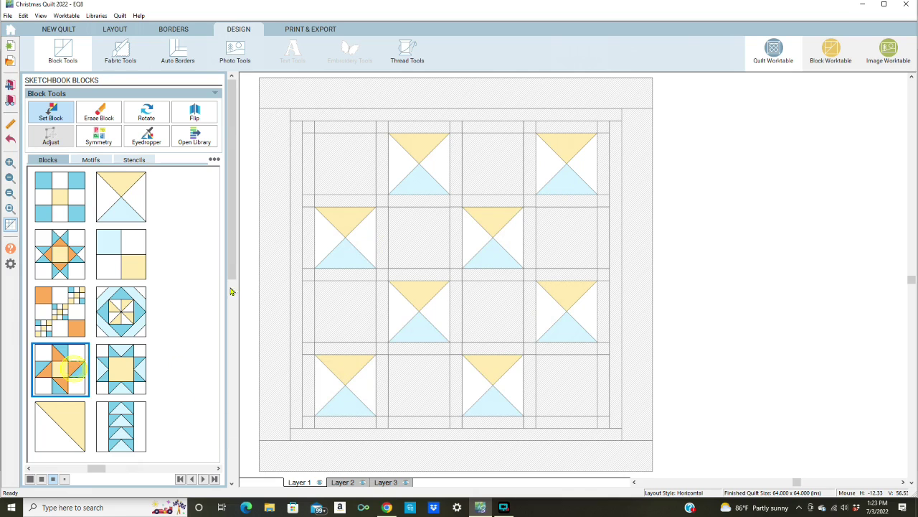
{"action": "left_click", "coordinate": [351, 178]}
{"action": "left_click", "coordinate": [413, 222]}
{"action": "left_click", "coordinate": [507, 165]}
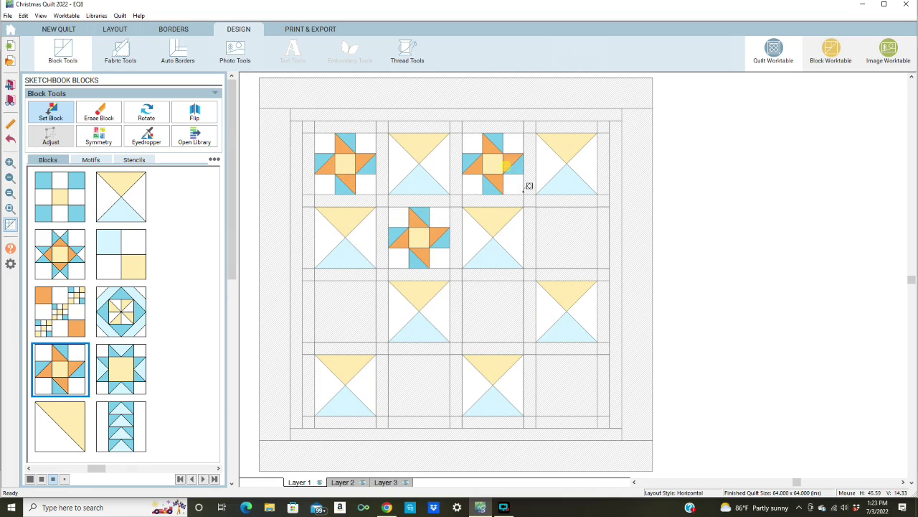
{"action": "left_click", "coordinate": [563, 229]}
{"action": "left_click", "coordinate": [498, 320]}
{"action": "left_click", "coordinate": [366, 314]}
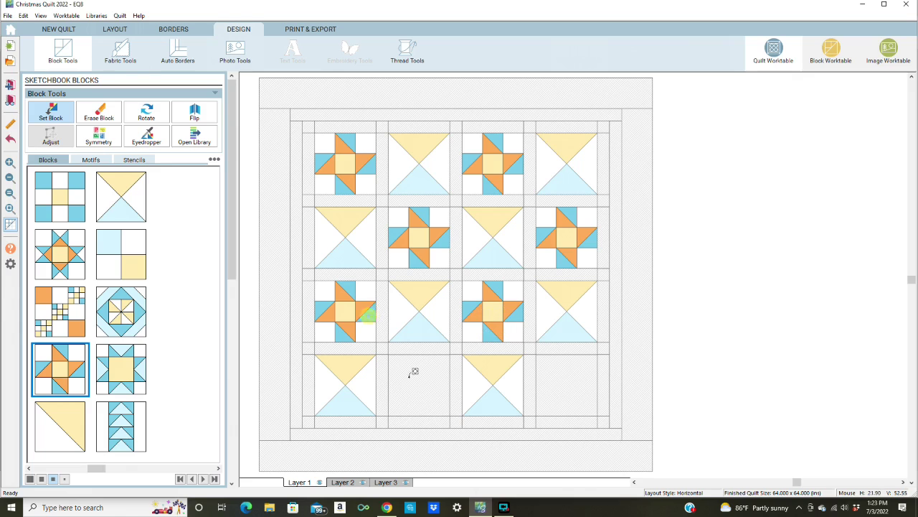
{"action": "left_click", "coordinate": [414, 373]}
{"action": "left_click", "coordinate": [574, 390]}
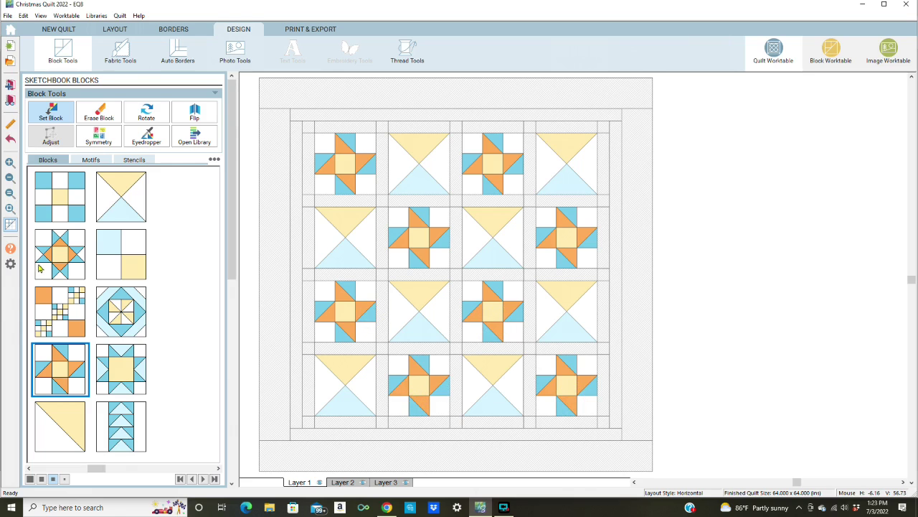
- Add every fabric from My Favorite Fabrics' I Believe in Angels style to the sketchbook
{"action": "left_click", "coordinate": [120, 52]}
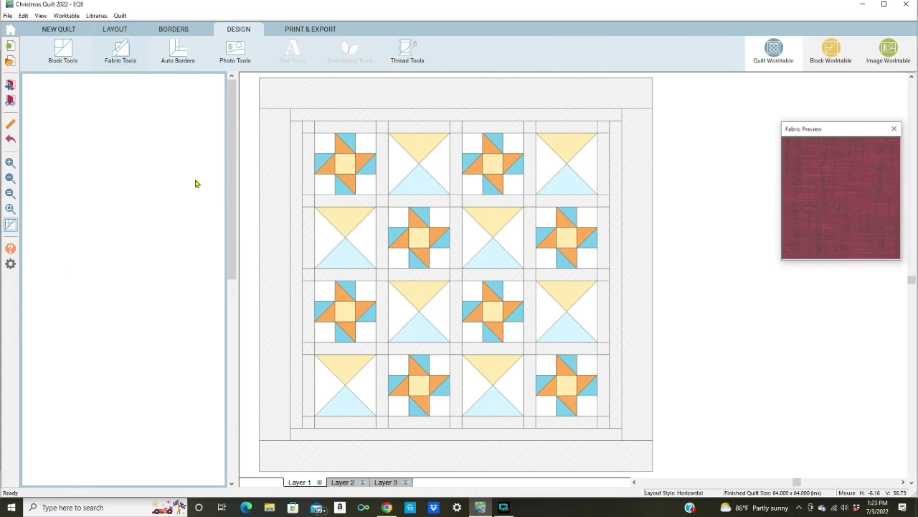
{"action": "left_click", "coordinate": [194, 136]}
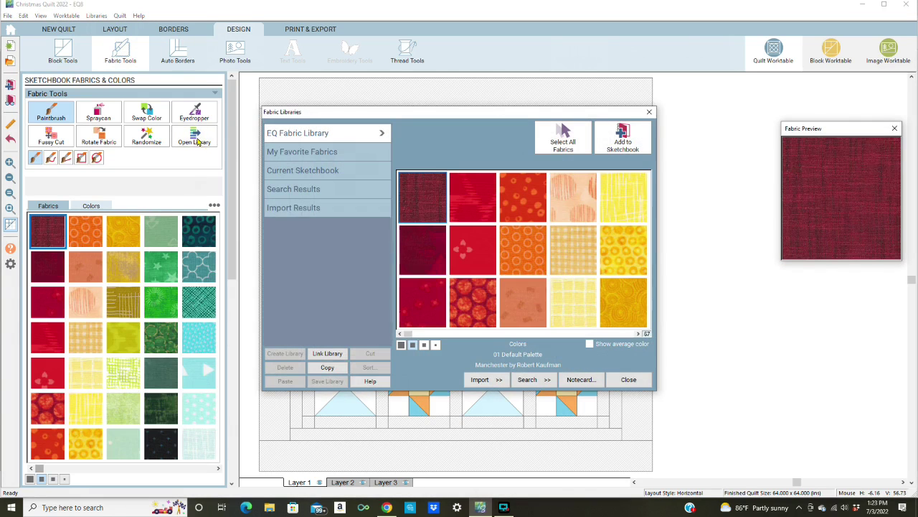
{"action": "left_click", "coordinate": [310, 151]}
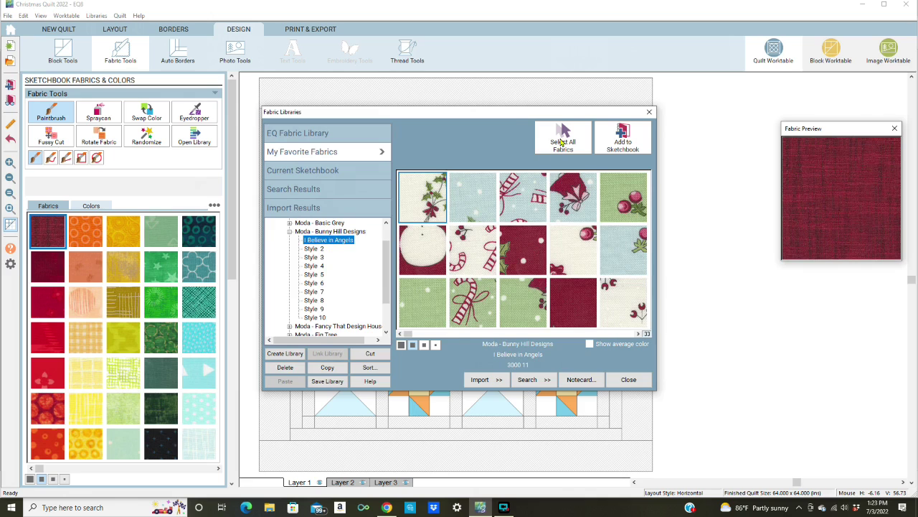
{"action": "left_click", "coordinate": [562, 141]}
{"action": "scroll", "coordinate": [423, 237], "scroll_direction": "down", "scroll_amount": 3}
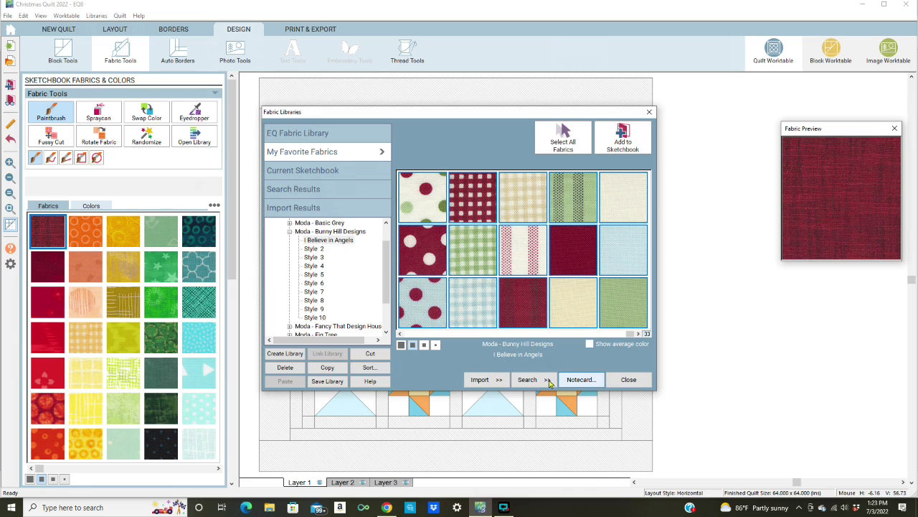
{"action": "left_click", "coordinate": [619, 141]}
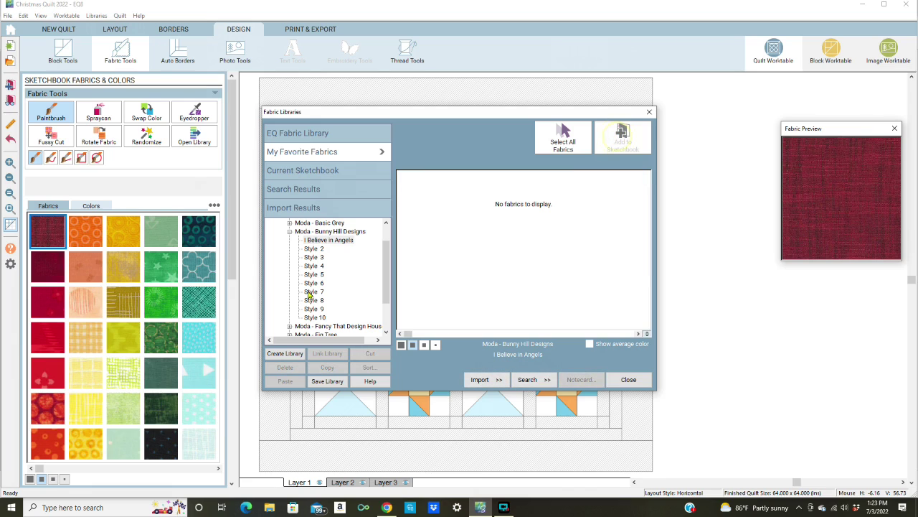
{"action": "left_click", "coordinate": [629, 379]}
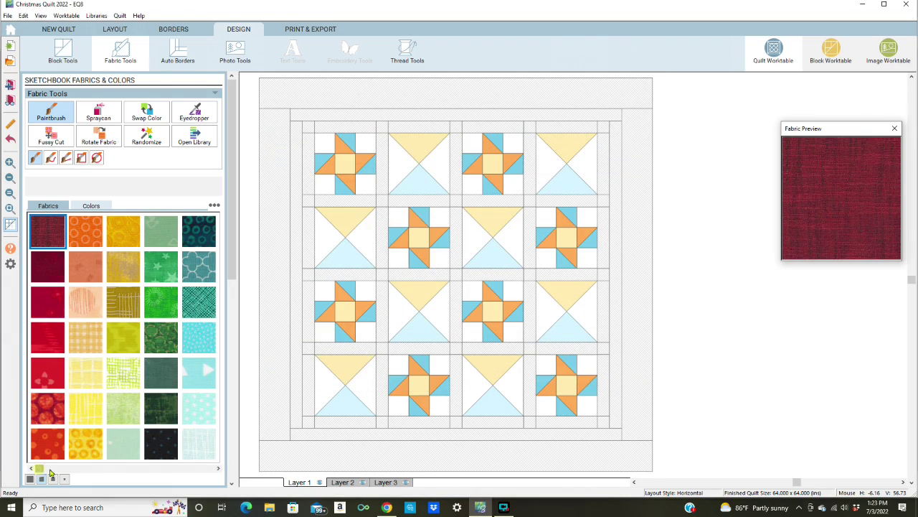
- Preview sketchbook fabrics in the palette, including the green print below light blue
{"action": "left_click_drag", "start_coordinate": [38, 471], "coordinate": [185, 467]}
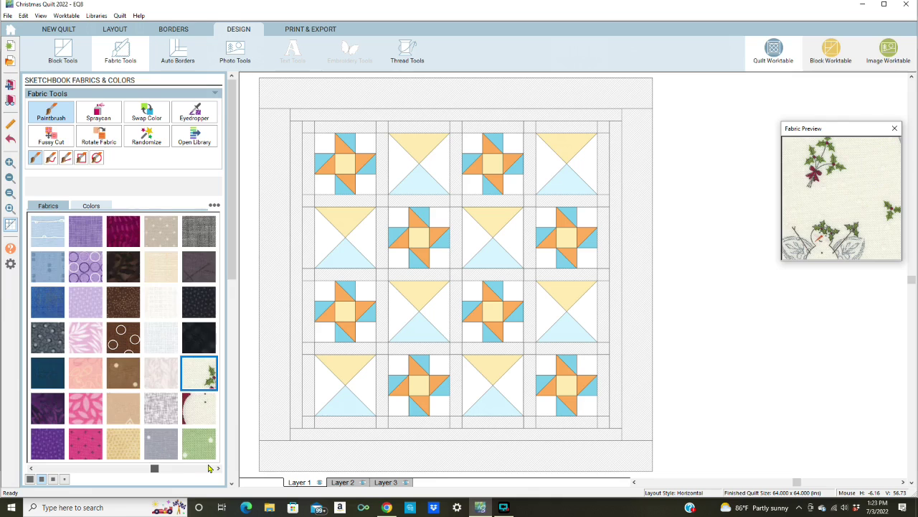
{"action": "left_click", "coordinate": [212, 468]}
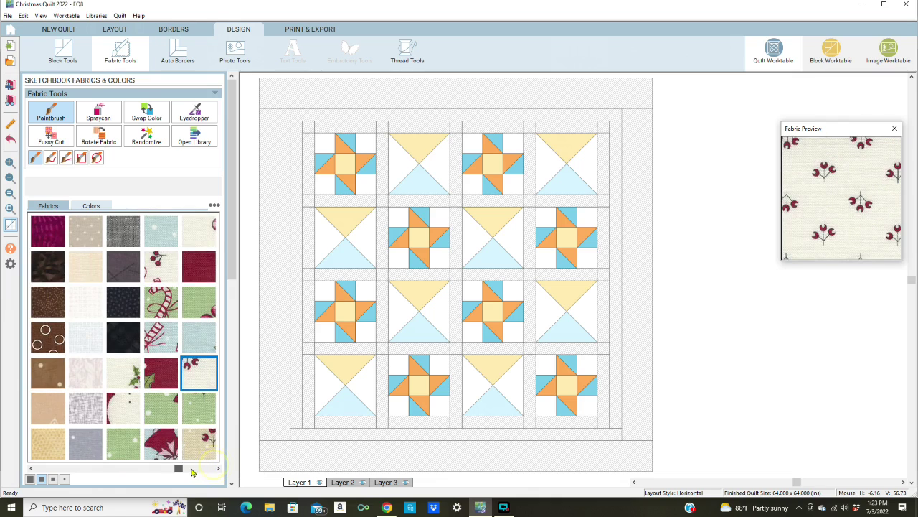
{"action": "left_click", "coordinate": [184, 467]}
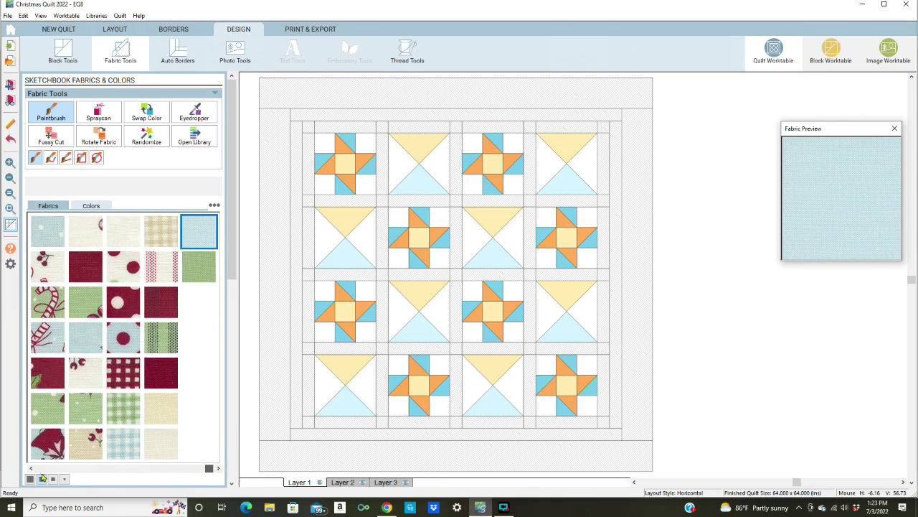
{"action": "key", "text": "Down"}
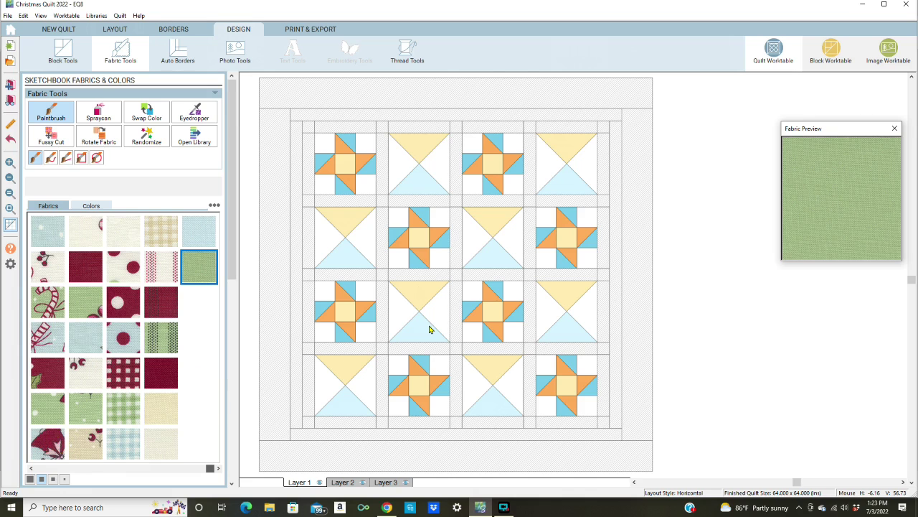
{"action": "scroll", "coordinate": [429, 329], "scroll_direction": "up", "scroll_amount": 3}
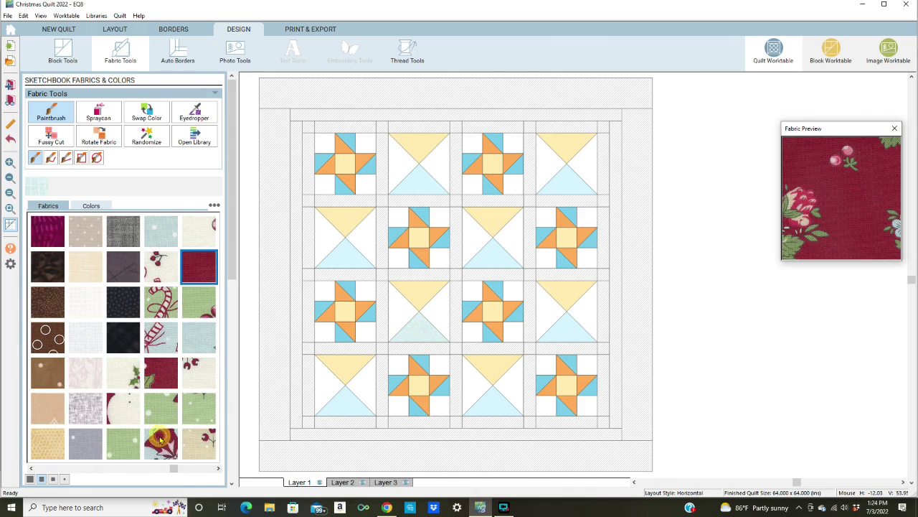
- Fill the lower triangle of all eight hourglass blocks with the light-blue bell print
{"action": "left_click", "coordinate": [161, 441]}
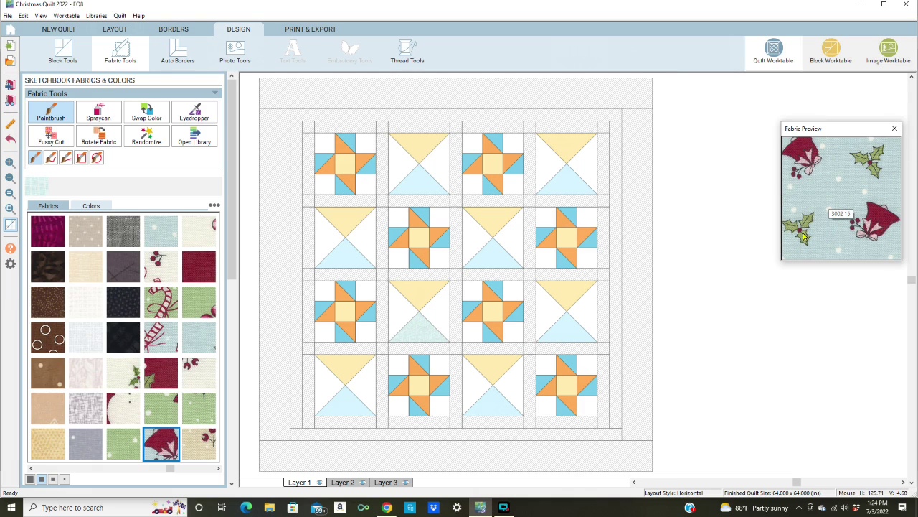
{"action": "left_click", "coordinate": [421, 329]}
{"action": "left_click", "coordinate": [557, 330]}
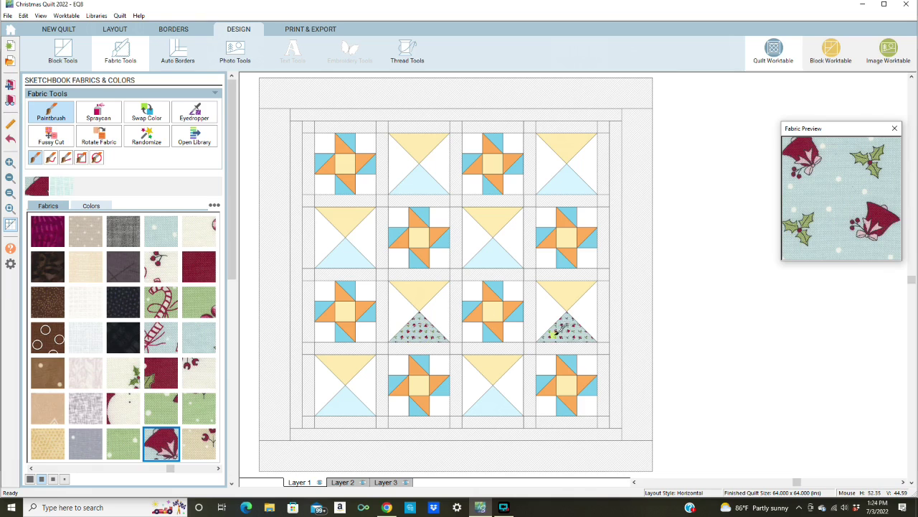
{"action": "left_click", "coordinate": [505, 259]}
{"action": "left_click", "coordinate": [503, 402]}
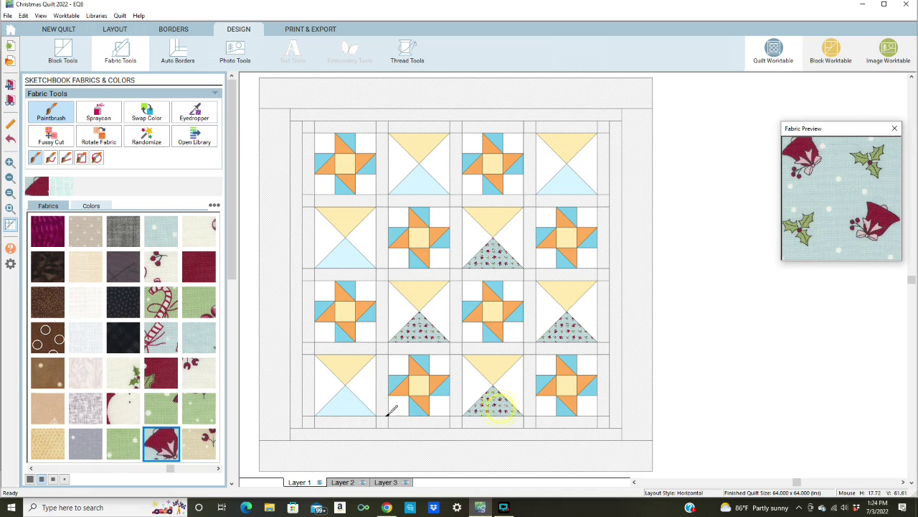
{"action": "left_click", "coordinate": [346, 405]}
{"action": "left_click", "coordinate": [343, 252]}
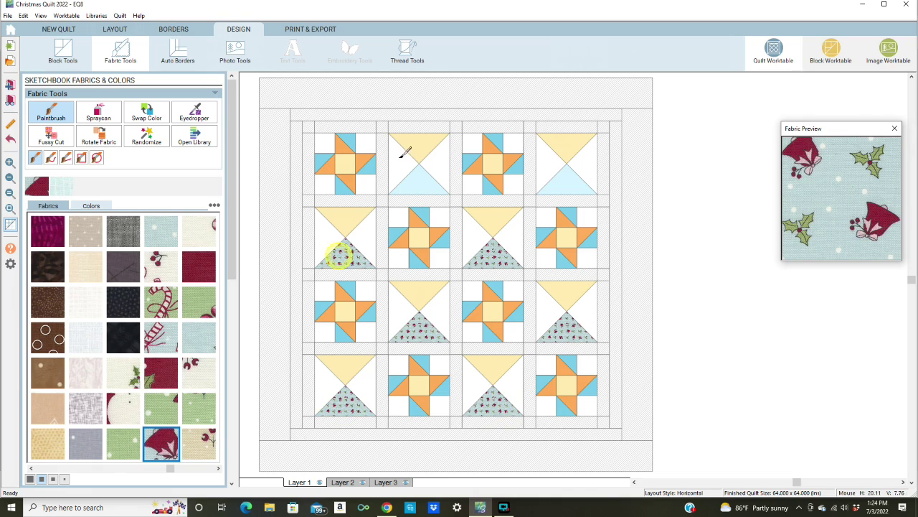
{"action": "left_click", "coordinate": [429, 182]}
{"action": "left_click", "coordinate": [570, 170]}
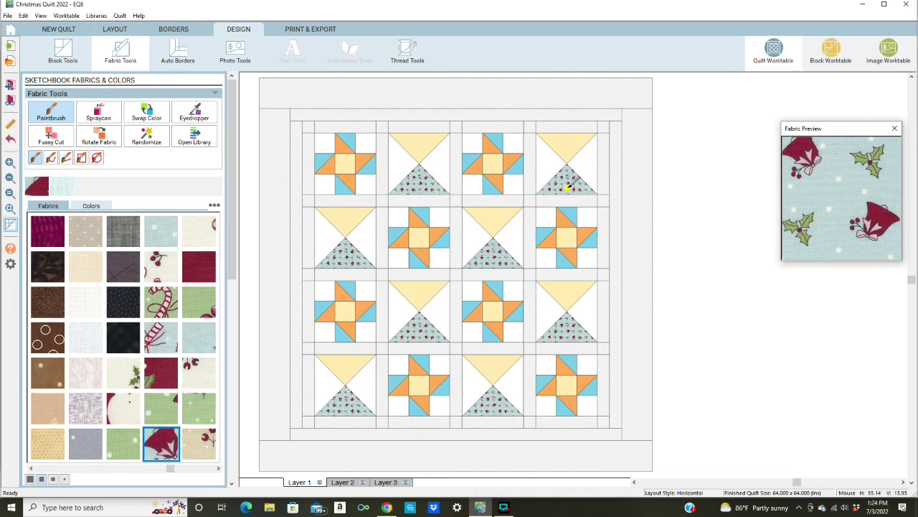
- Preview the sketchbook fabrics one by one, from cream floral through beige gingham
{"action": "left_click", "coordinate": [218, 467]}
{"action": "left_click", "coordinate": [218, 468]}
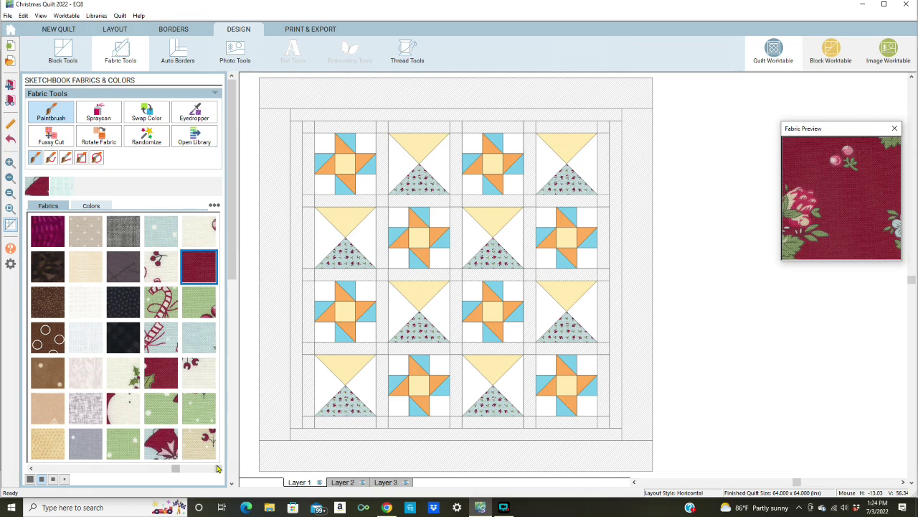
{"action": "left_click", "coordinate": [218, 468]}
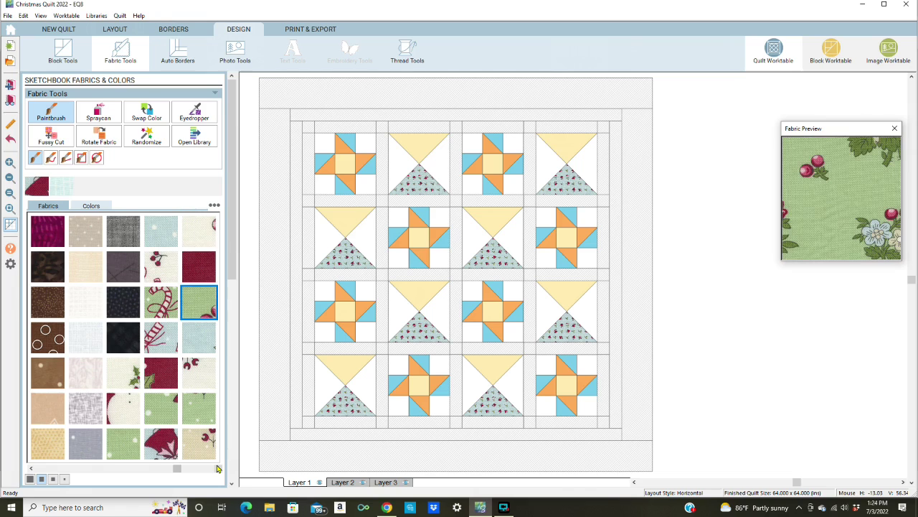
{"action": "left_click", "coordinate": [218, 468]}
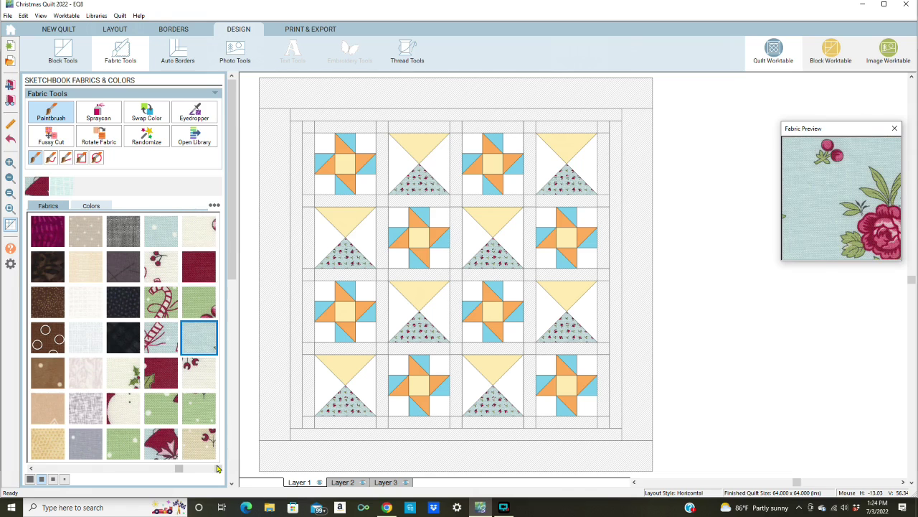
{"action": "left_click", "coordinate": [218, 468]}
{"action": "left_click", "coordinate": [218, 468]}
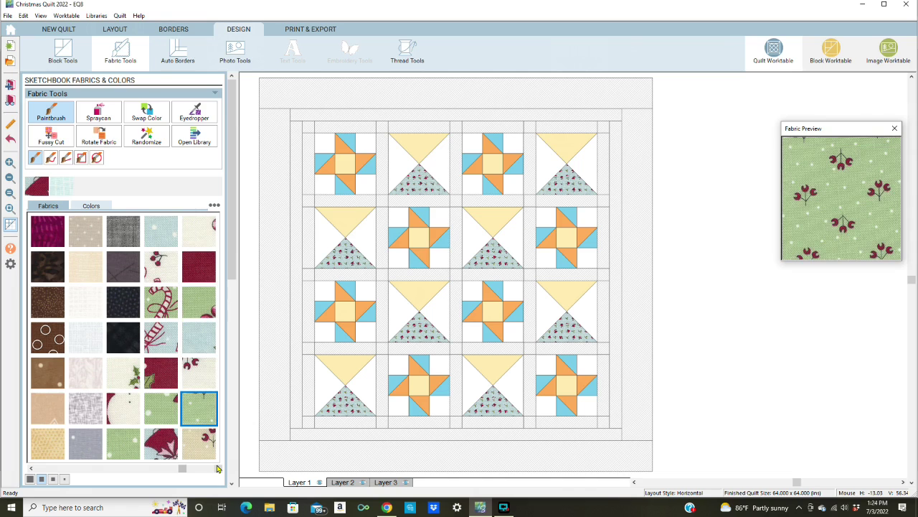
{"action": "left_click", "coordinate": [218, 468]}
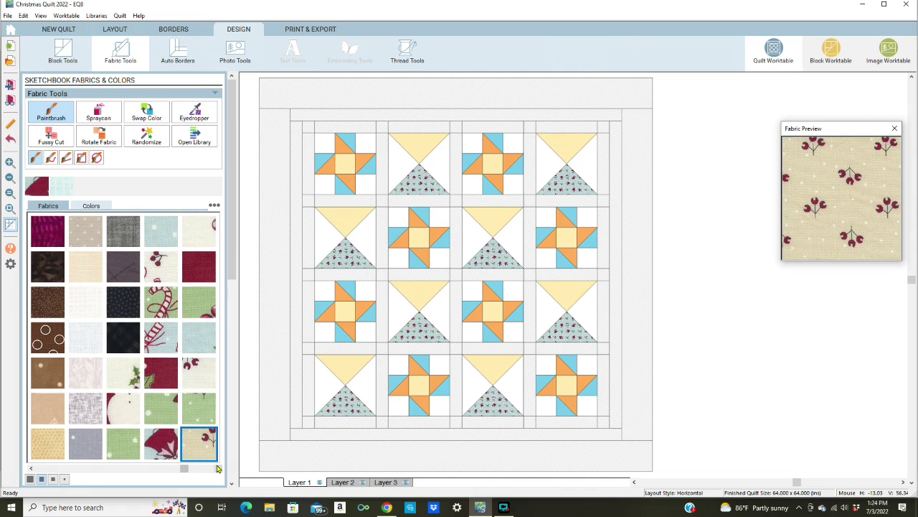
{"action": "left_click", "coordinate": [218, 468]}
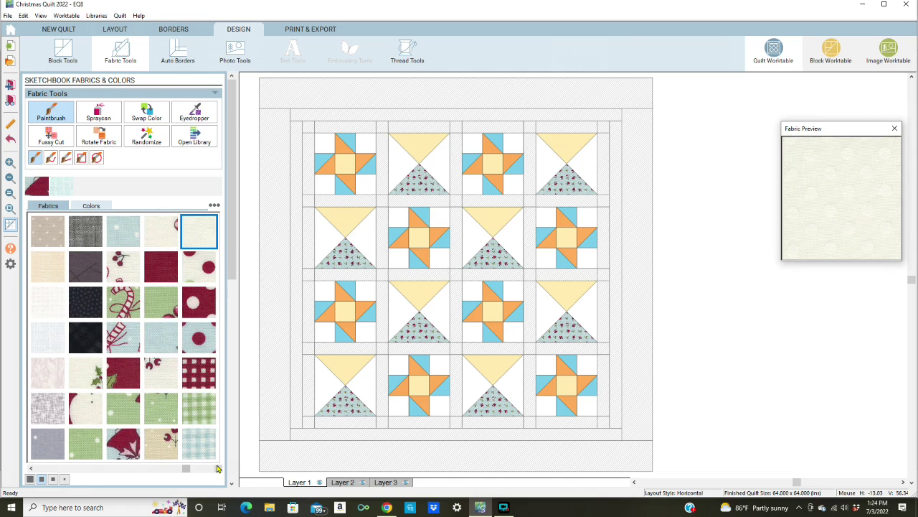
{"action": "left_click", "coordinate": [218, 468]}
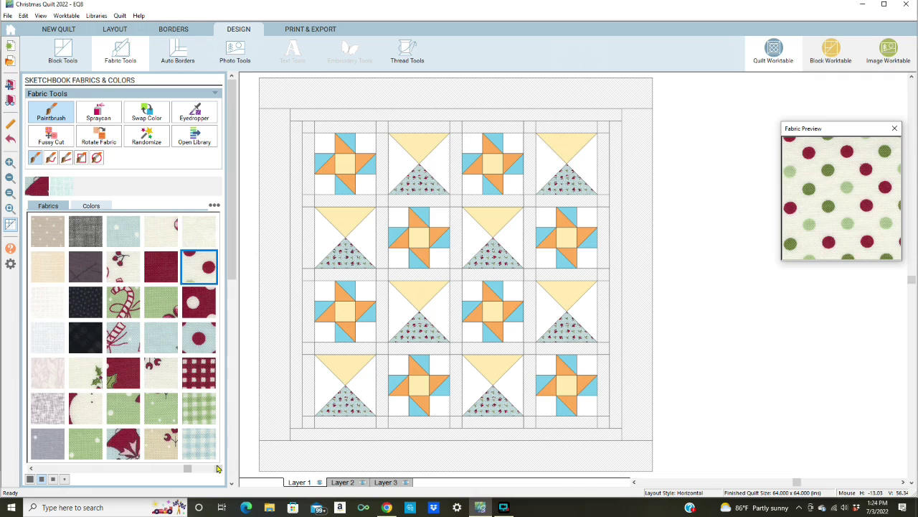
{"action": "left_click", "coordinate": [218, 468]}
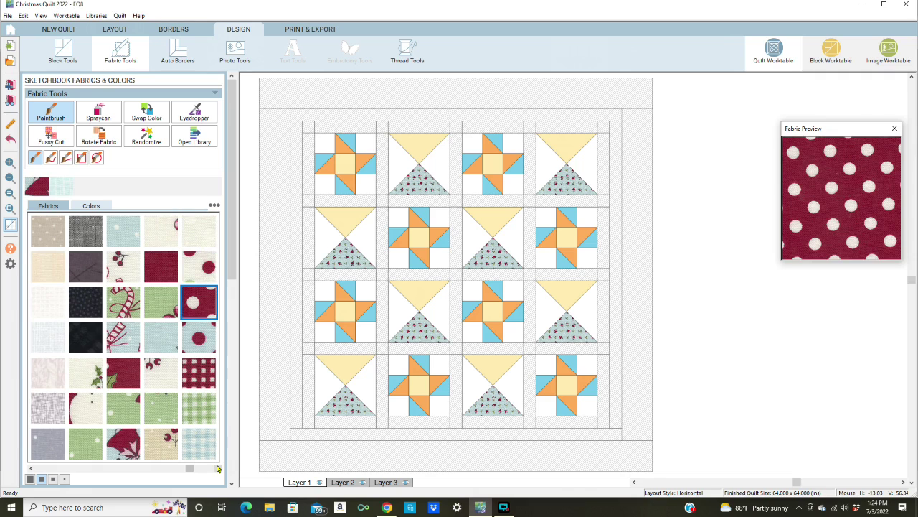
{"action": "left_click", "coordinate": [218, 468]}
{"action": "left_click", "coordinate": [218, 468]}
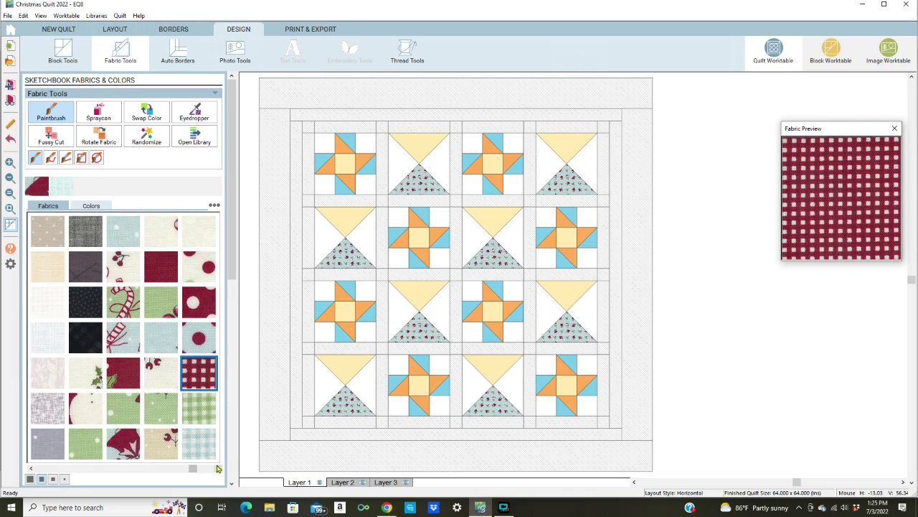
{"action": "left_click", "coordinate": [218, 468]}
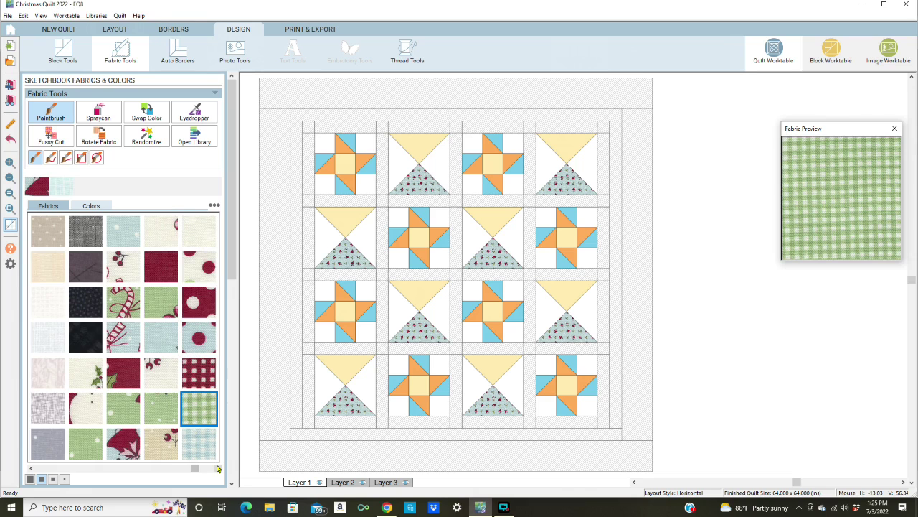
{"action": "left_click", "coordinate": [218, 468]}
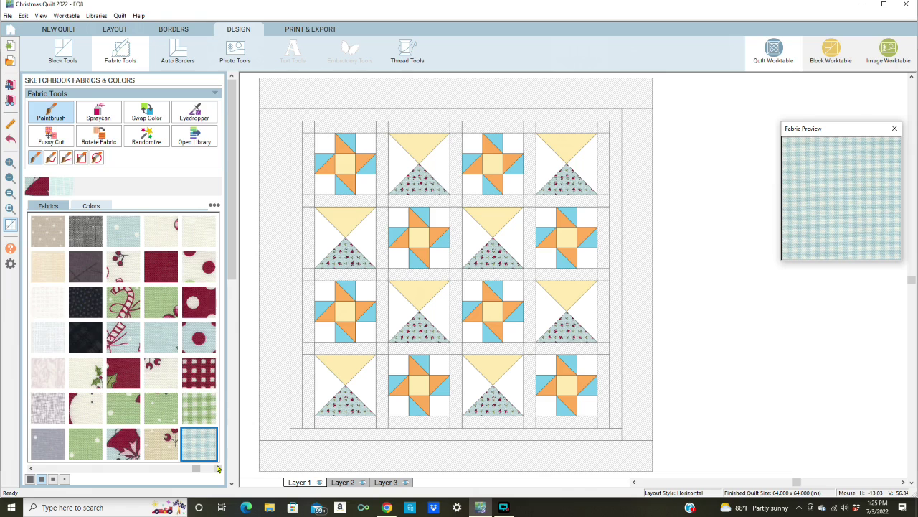
{"action": "left_click", "coordinate": [218, 468]}
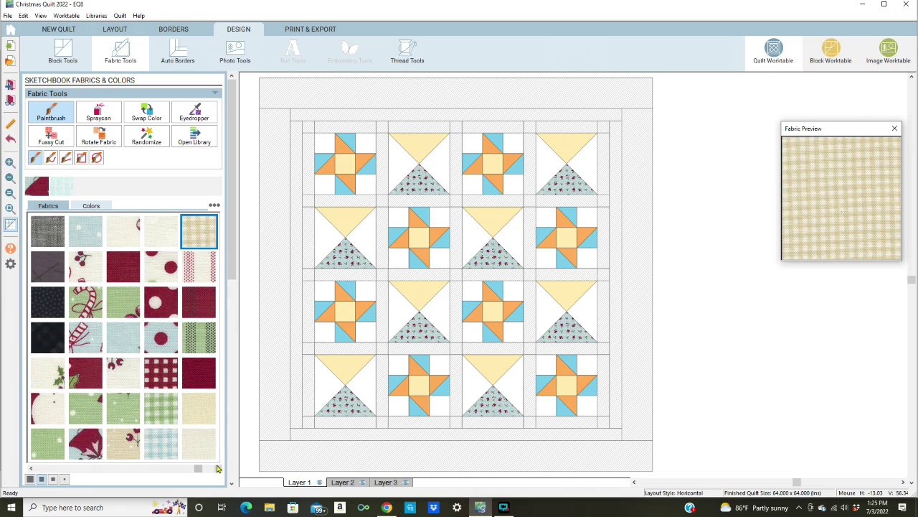
- Preview the red stripe and red holly prints, then choose the green floral fabric
{"action": "key", "text": "Down"}
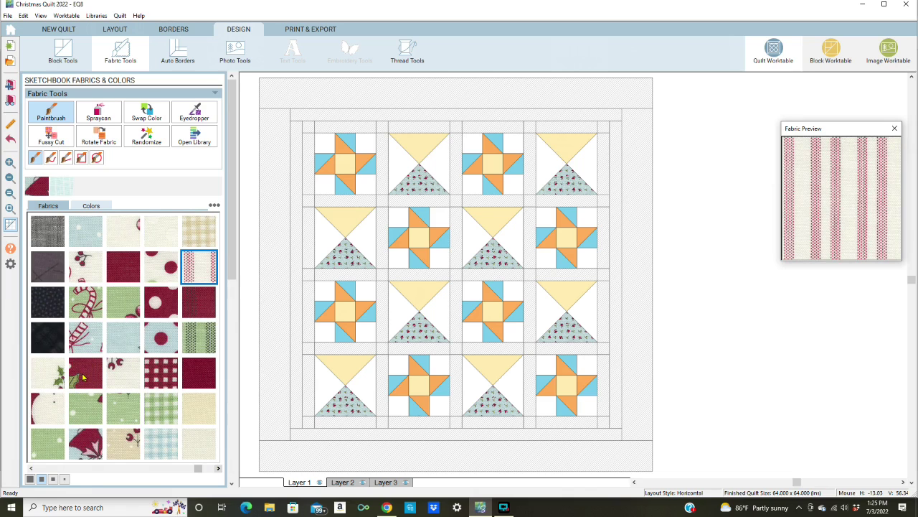
{"action": "left_click", "coordinate": [87, 378]}
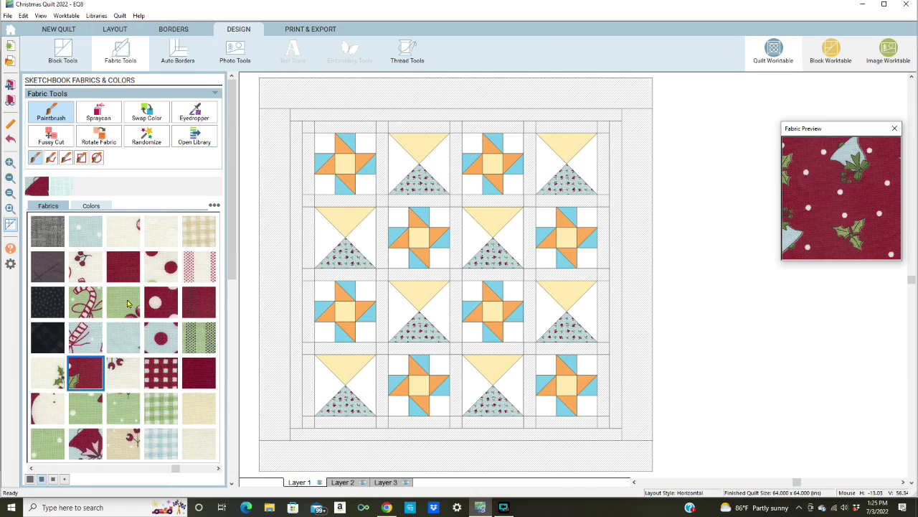
{"action": "left_click", "coordinate": [127, 303]}
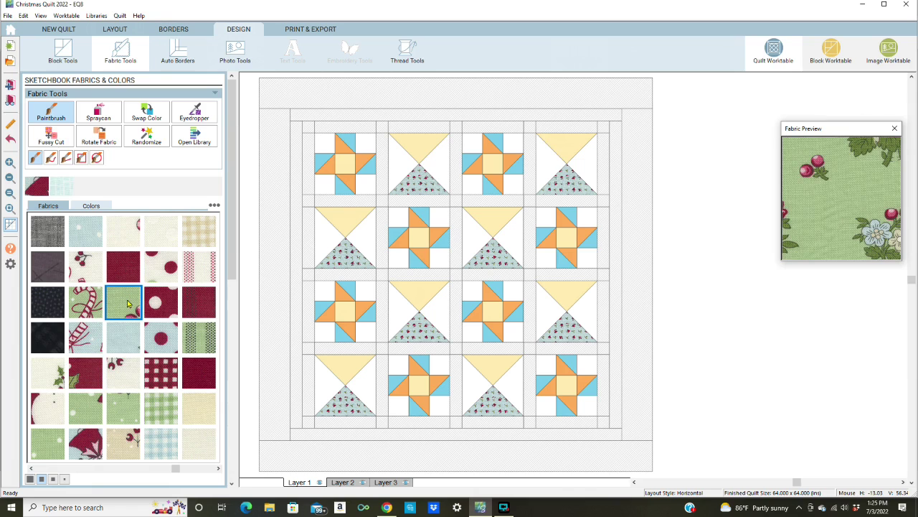
- Paint the lower triangles of all eight hourglass blocks with the green floral fabric
{"action": "left_click", "coordinate": [432, 322]}
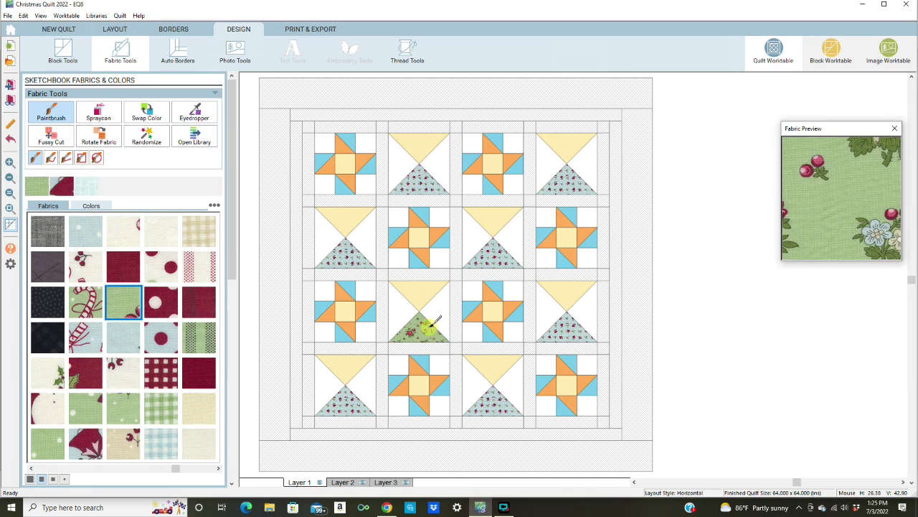
{"action": "left_click", "coordinate": [421, 179]}
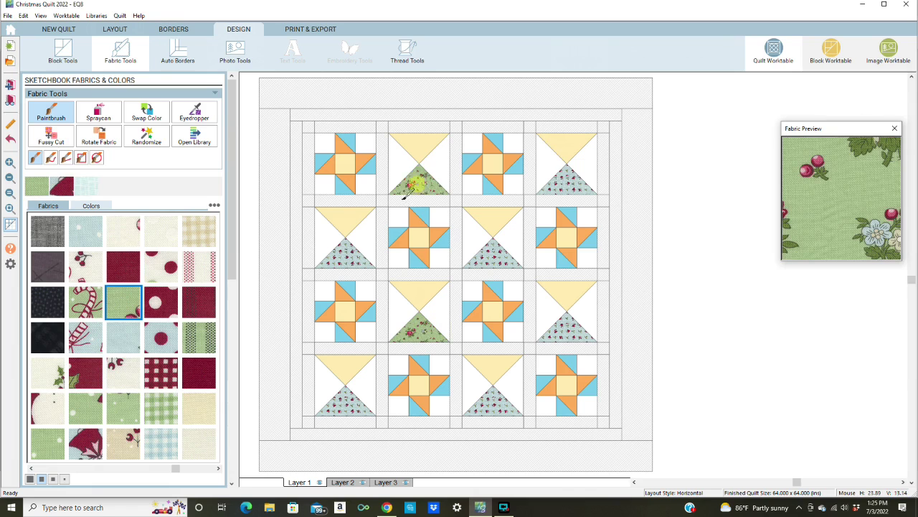
{"action": "left_click", "coordinate": [349, 246]}
{"action": "left_click", "coordinate": [506, 256]}
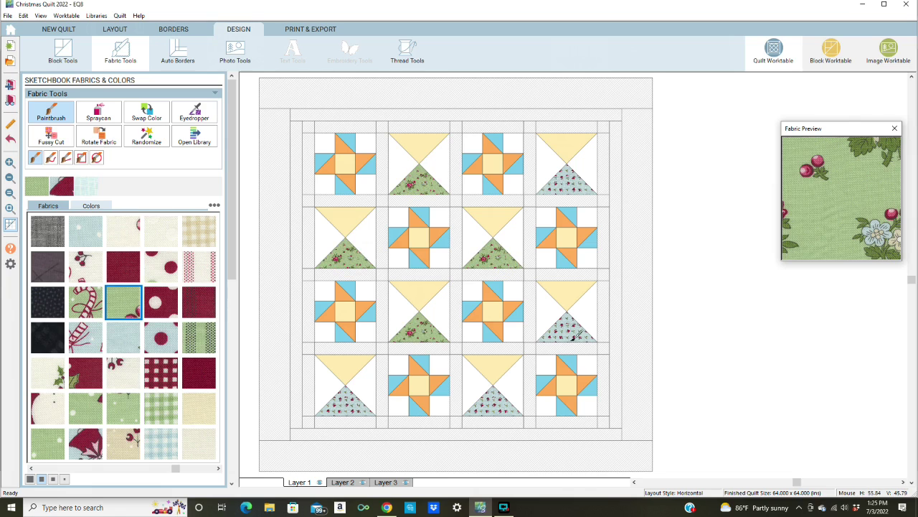
{"action": "left_click", "coordinate": [575, 335]}
{"action": "left_click", "coordinate": [569, 178]}
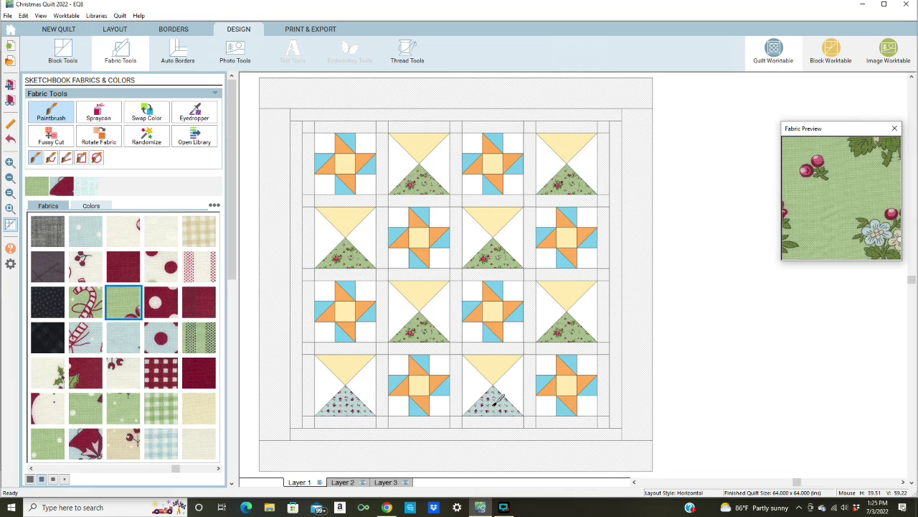
{"action": "left_click", "coordinate": [499, 399]}
{"action": "left_click", "coordinate": [349, 397]}
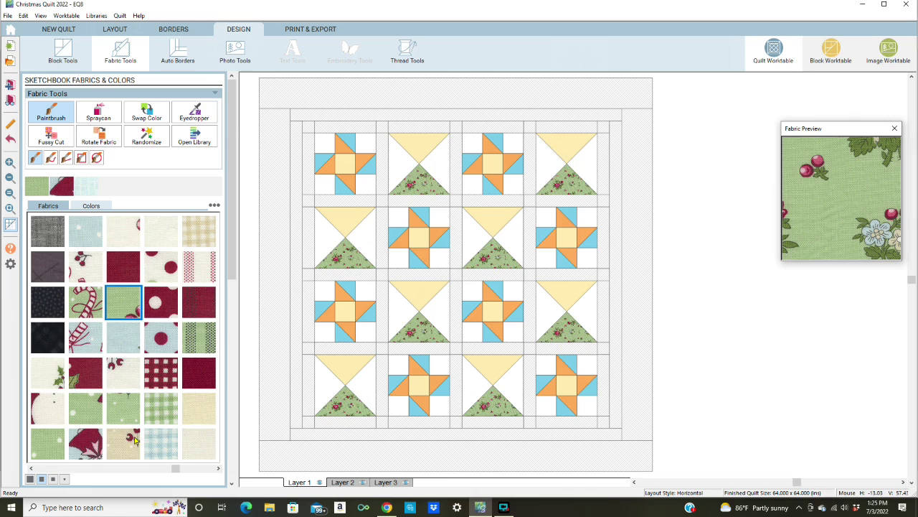
- Paint the top triangles of all eight hourglass blocks with the beige berry-sprig fabric
{"action": "left_click", "coordinate": [352, 212], "text": "alt"}
{"action": "left_click", "coordinate": [352, 212]}
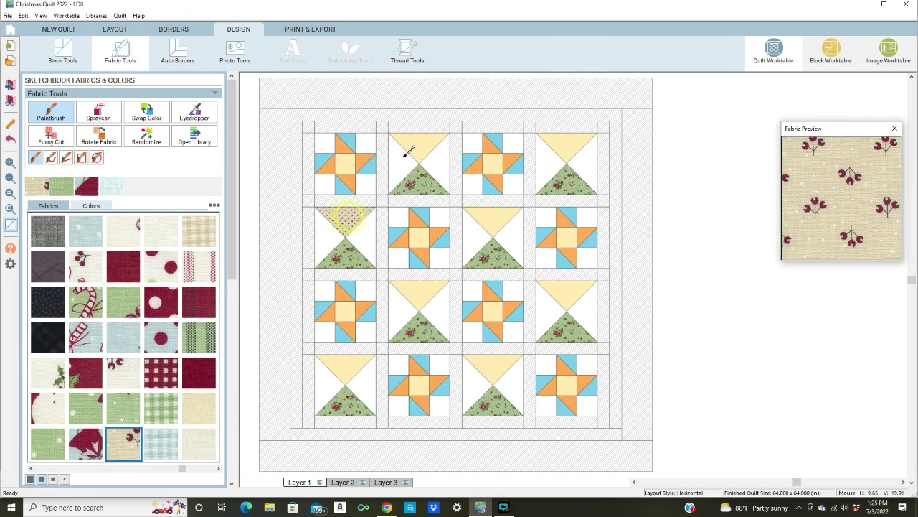
{"action": "left_click", "coordinate": [420, 145]}
{"action": "left_click", "coordinate": [569, 143]}
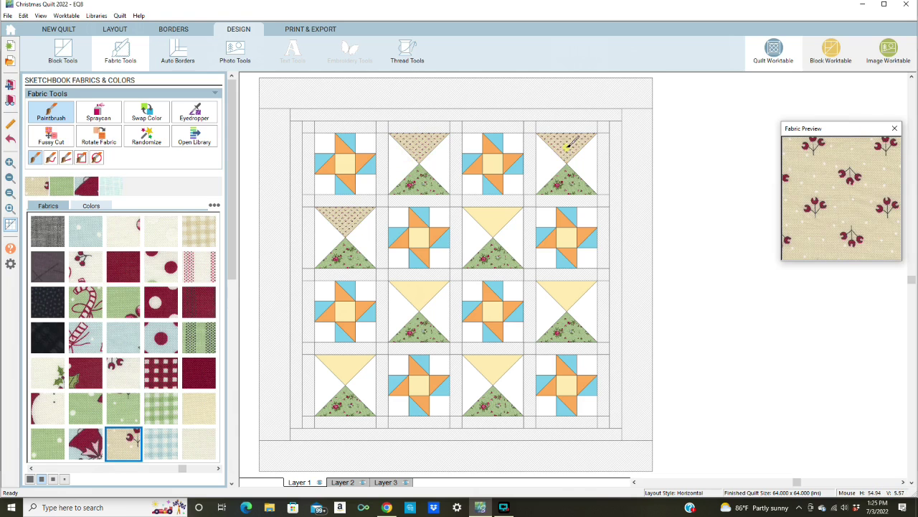
{"action": "left_click", "coordinate": [502, 221]}
{"action": "left_click", "coordinate": [564, 293]}
{"action": "left_click", "coordinate": [422, 293]}
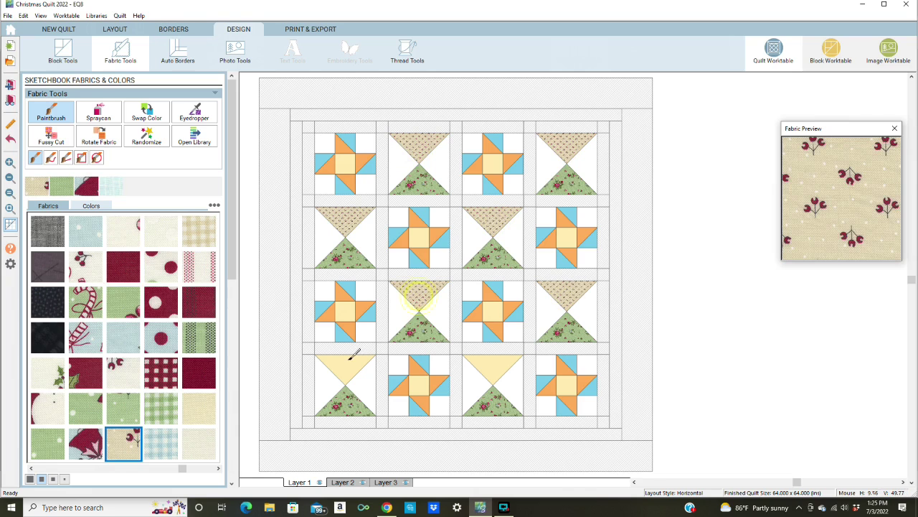
{"action": "left_click", "coordinate": [350, 362]}
{"action": "left_click", "coordinate": [487, 363]}
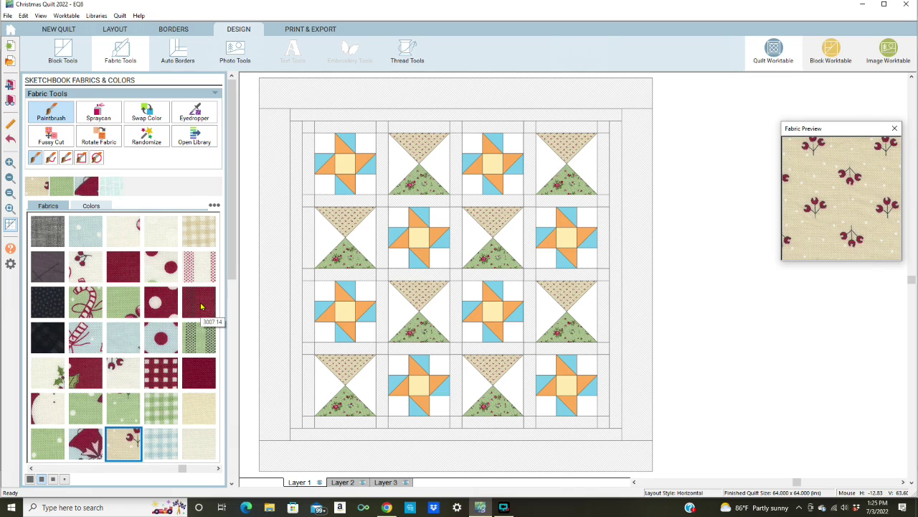
- Preview cream, red-dot, dark red, green, cherry and red floral fabrics from the palette
{"action": "left_click", "coordinate": [219, 469]}
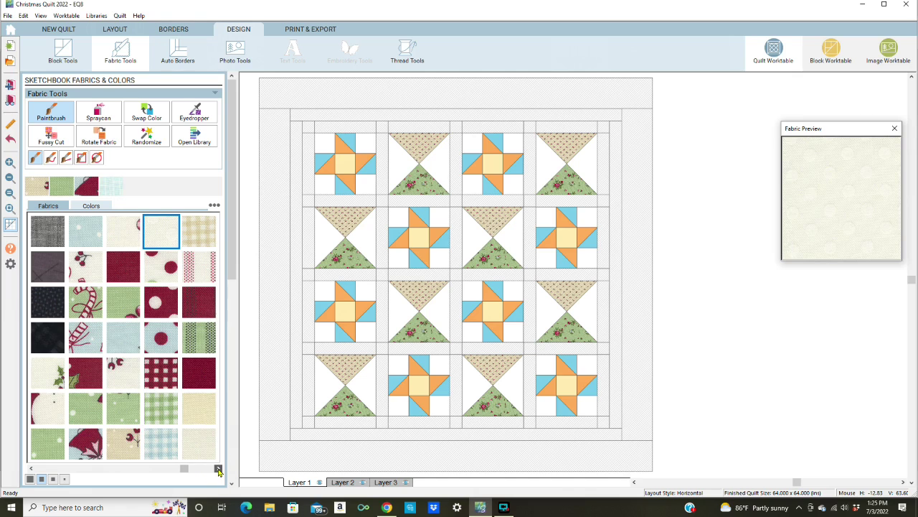
{"action": "left_click", "coordinate": [219, 469]}
{"action": "left_click", "coordinate": [218, 469]}
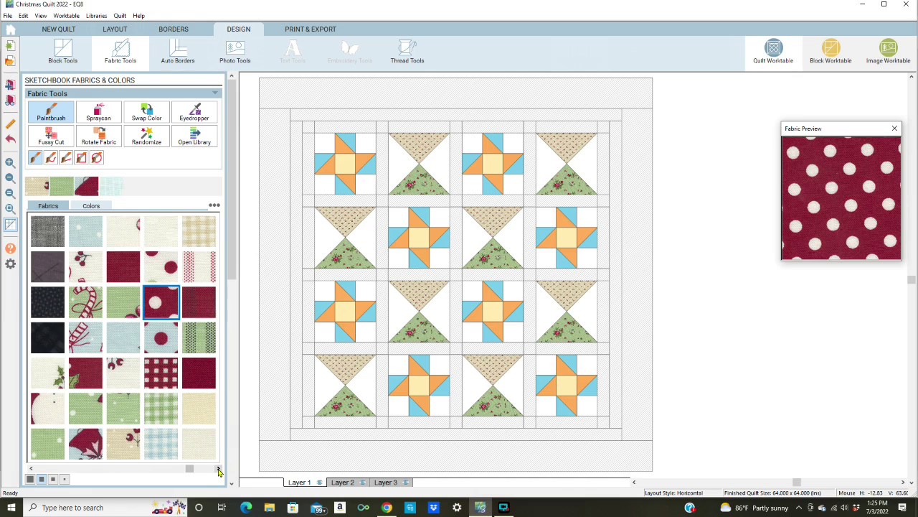
{"action": "key", "text": "Down"}
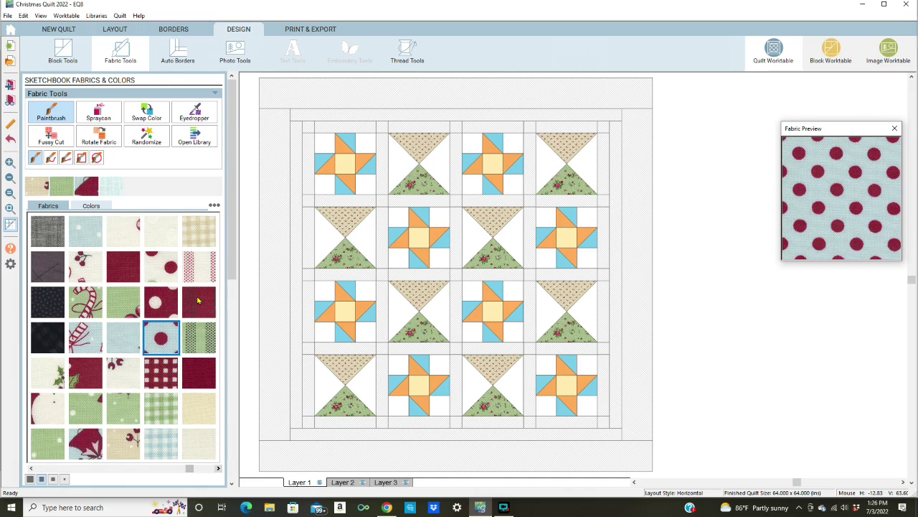
{"action": "key", "text": "Right"}
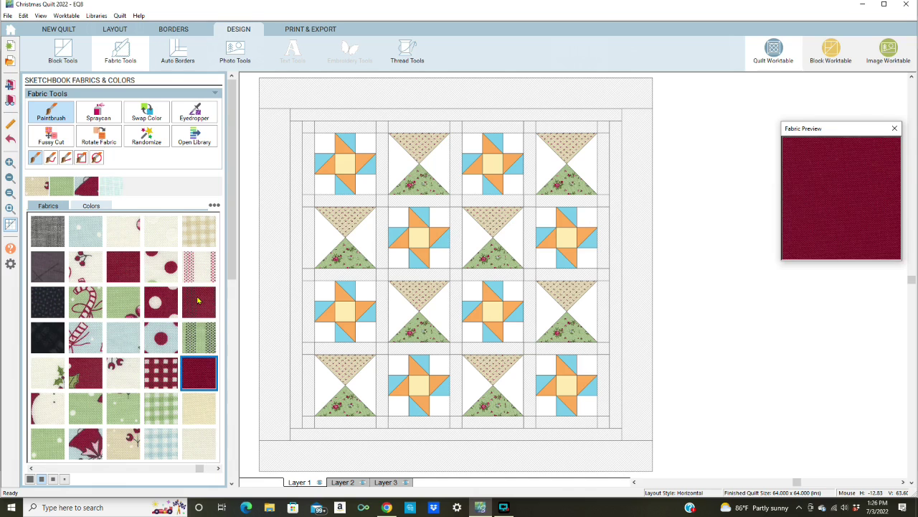
{"action": "left_click", "coordinate": [199, 300]}
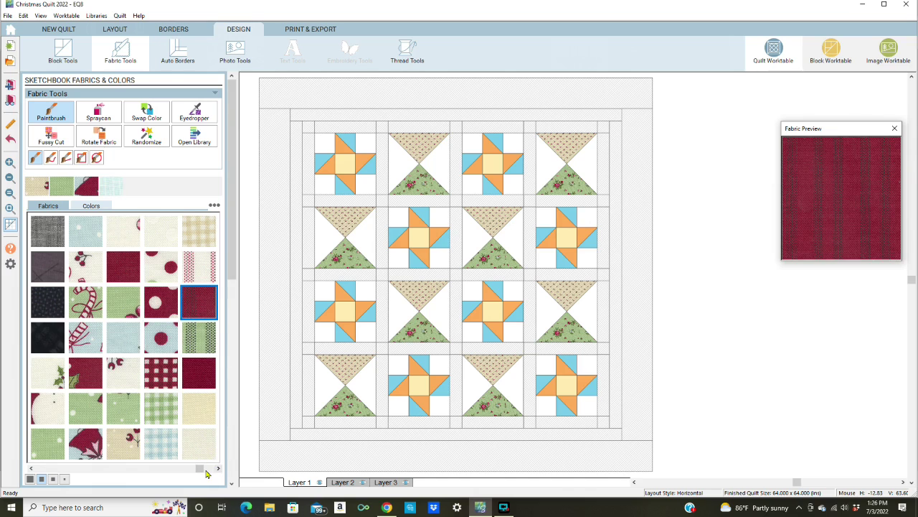
{"action": "key", "text": "End"}
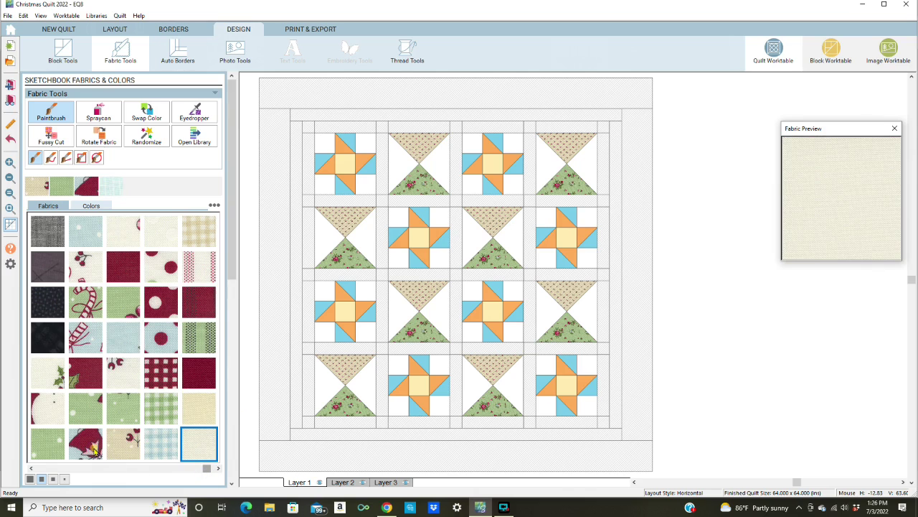
{"action": "key", "text": "Right"}
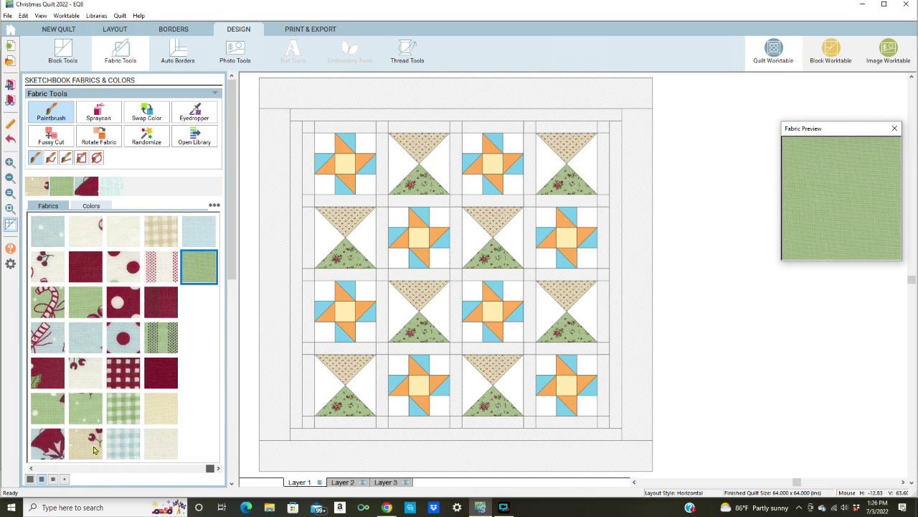
{"action": "key", "text": "Left"}
{"action": "left_click", "coordinate": [88, 265]}
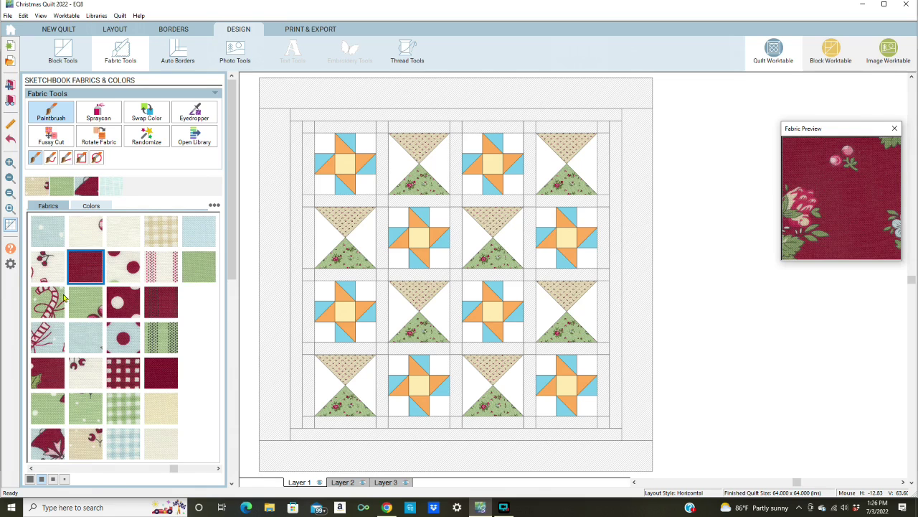
- Paint the top-left block's star points with the red holly fabric
{"action": "left_click", "coordinate": [48, 372]}
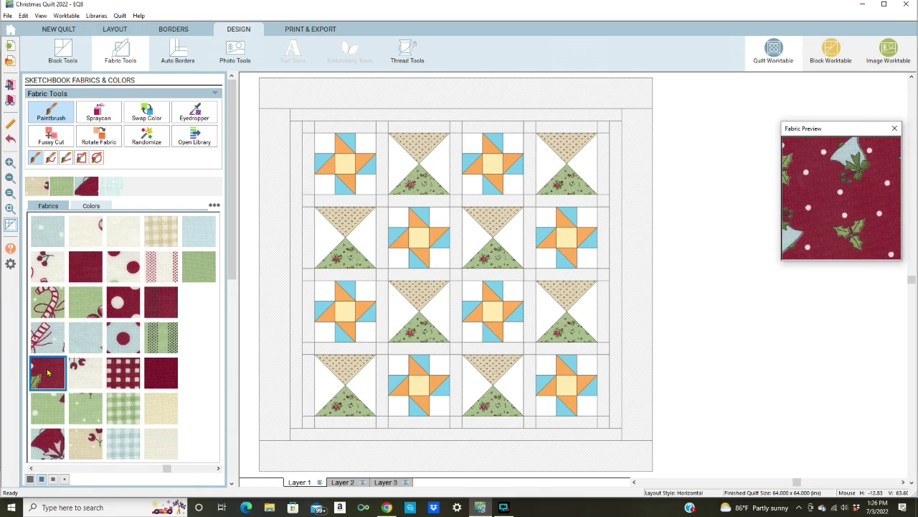
{"action": "left_click", "coordinate": [356, 148]}
{"action": "left_click", "coordinate": [337, 162]}
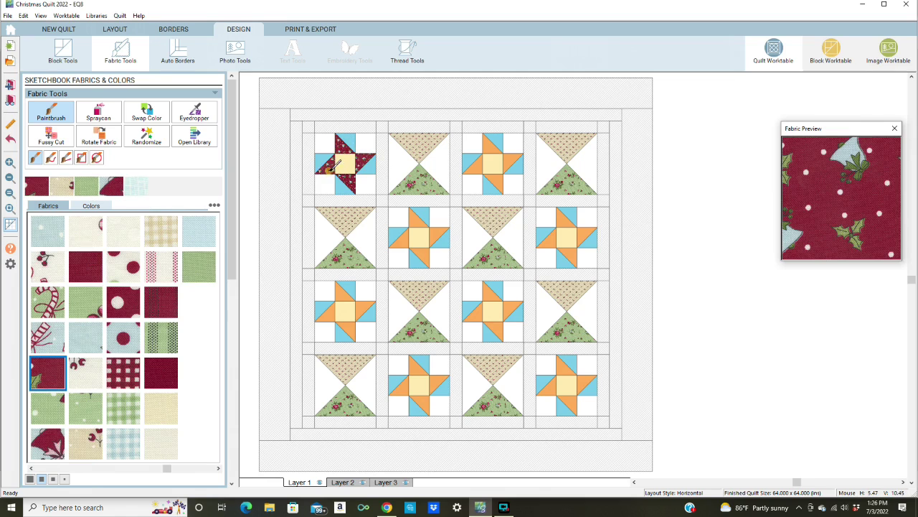
- Spray the star points of every remaining star block with red holly
{"action": "left_click", "coordinate": [475, 169]}
{"action": "left_click", "coordinate": [554, 211]}
{"action": "left_click", "coordinate": [416, 225]}
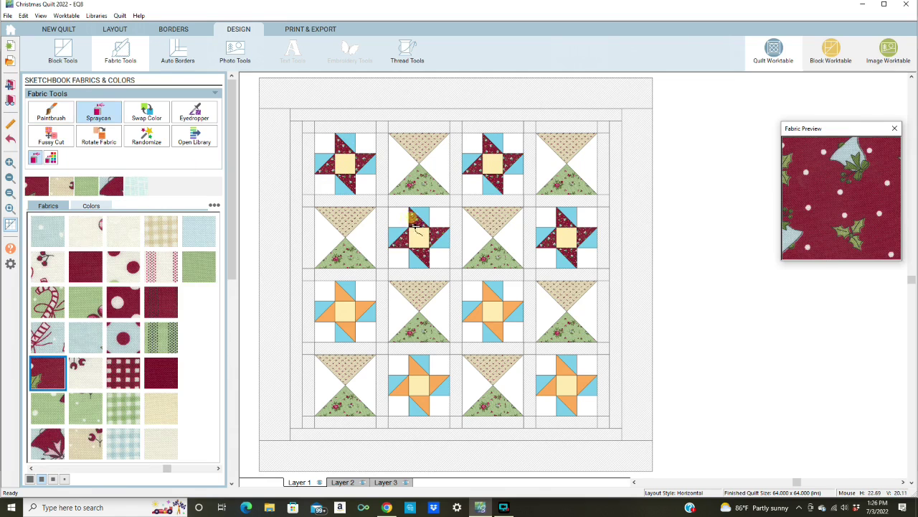
{"action": "left_click", "coordinate": [375, 311]}
{"action": "left_click", "coordinate": [491, 309]}
{"action": "left_click", "coordinate": [448, 384]}
{"action": "left_click", "coordinate": [554, 390]}
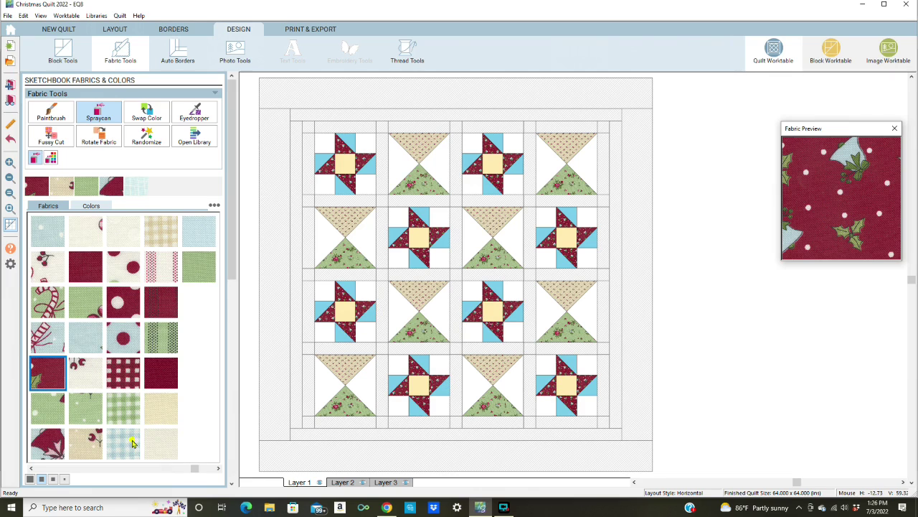
- Turn the blue patches in every star block into light-blue gingham
{"action": "left_click", "coordinate": [372, 168]}
{"action": "left_click", "coordinate": [511, 171]}
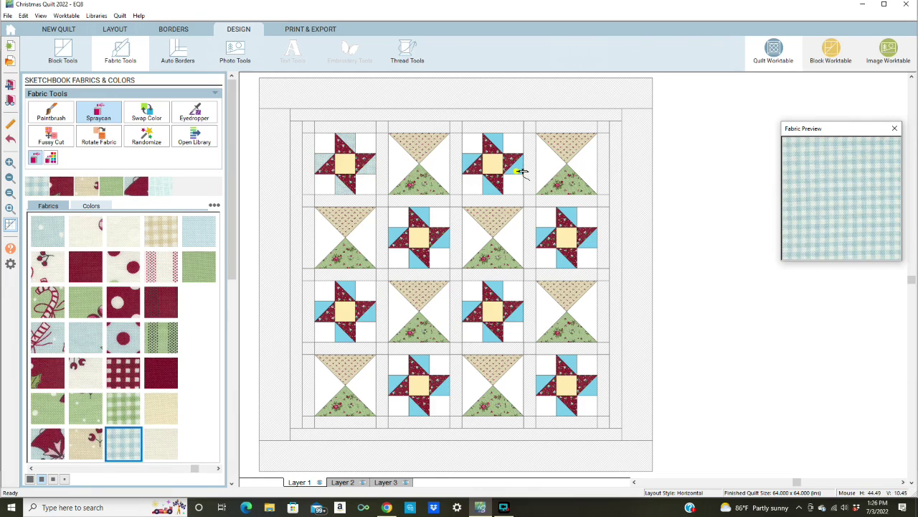
{"action": "left_click", "coordinate": [444, 239]}
{"action": "left_click", "coordinate": [578, 262]}
{"action": "left_click", "coordinate": [589, 388]}
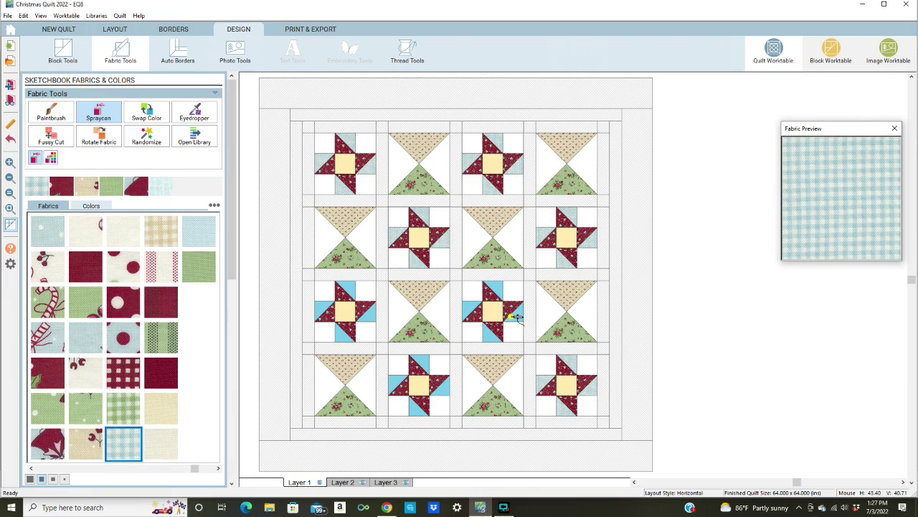
{"action": "left_click", "coordinate": [514, 315]}
{"action": "left_click", "coordinate": [371, 316]}
{"action": "left_click", "coordinate": [396, 390]}
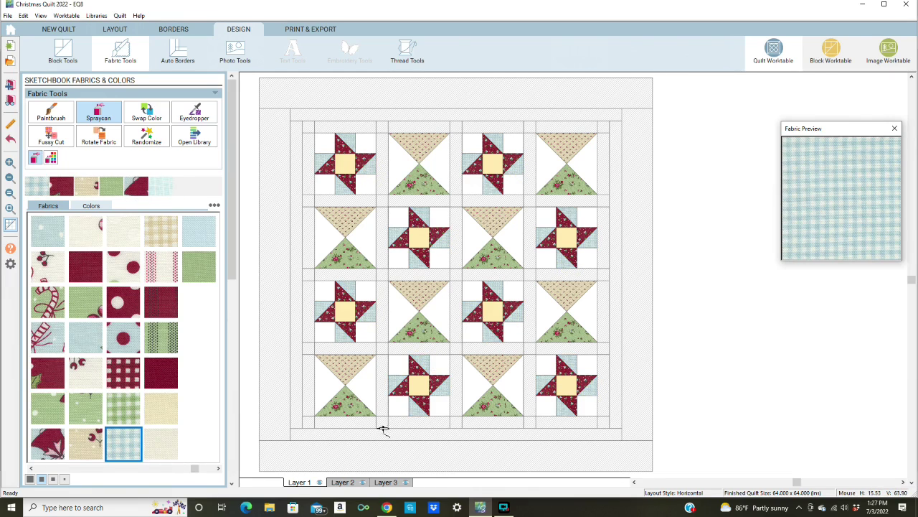
- Change the block backgrounds in rows 4, 3, 2 and the top-right block to cream
{"action": "left_click", "coordinate": [161, 442]}
{"action": "left_click", "coordinate": [374, 385]}
{"action": "left_click", "coordinate": [397, 368]}
{"action": "left_click", "coordinate": [470, 380]}
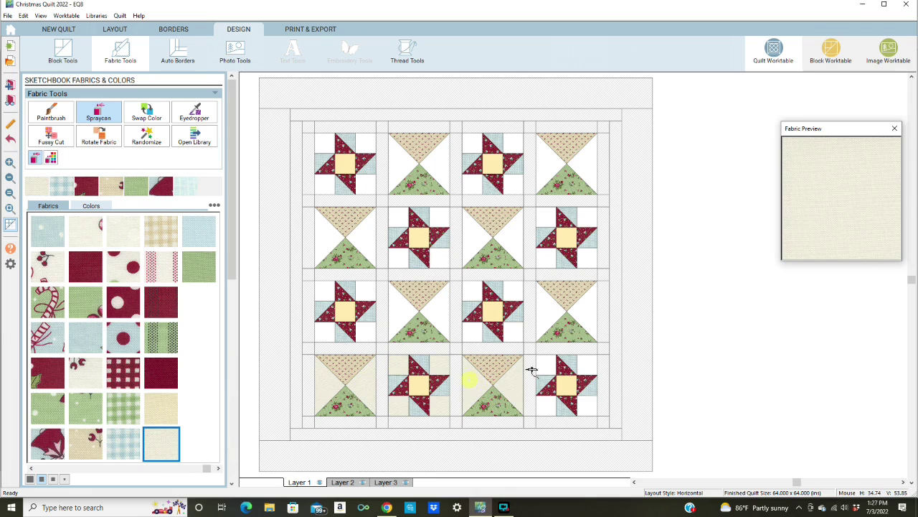
{"action": "left_click", "coordinate": [534, 369]}
{"action": "left_click", "coordinate": [548, 316]}
{"action": "left_click", "coordinate": [517, 294]}
{"action": "left_click", "coordinate": [446, 311]}
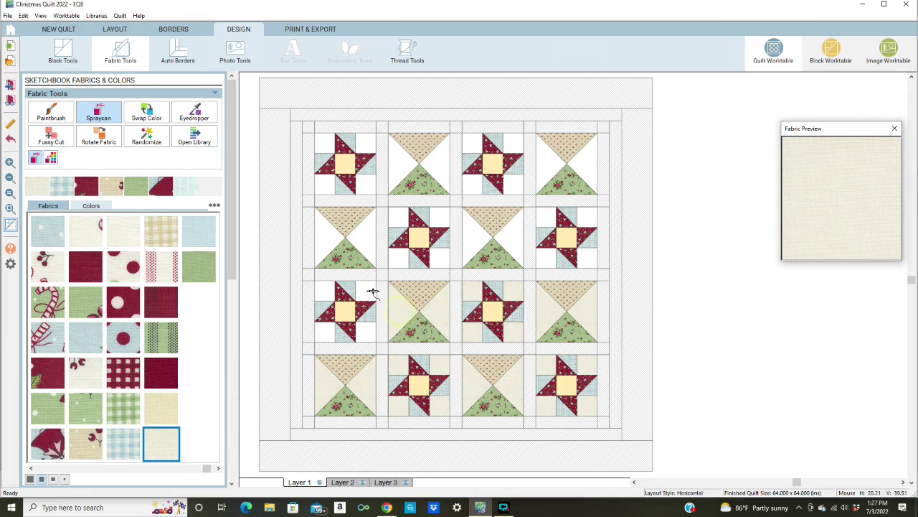
{"action": "left_click", "coordinate": [372, 292]}
{"action": "left_click", "coordinate": [374, 240]}
{"action": "left_click", "coordinate": [428, 254]}
{"action": "left_click", "coordinate": [471, 242]}
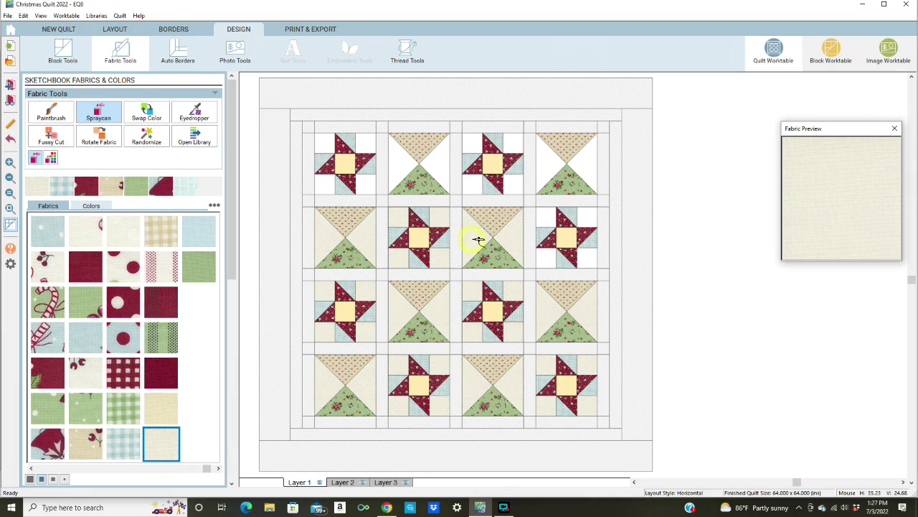
{"action": "left_click", "coordinate": [596, 216]}
{"action": "left_click", "coordinate": [598, 155]}
- Make the remaining top-row block backgrounds cream
{"action": "left_click", "coordinate": [480, 179]}
{"action": "left_click", "coordinate": [435, 169]}
{"action": "left_click", "coordinate": [372, 149]}
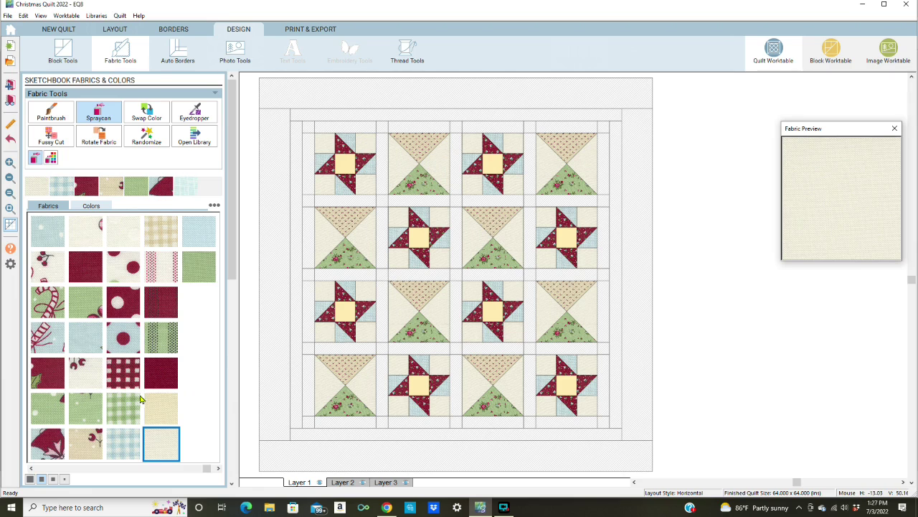
- Preview yellow-cream, red bell, green, red and blue snowman fabrics
{"action": "left_click", "coordinate": [32, 468]}
{"action": "key", "text": "Up"}
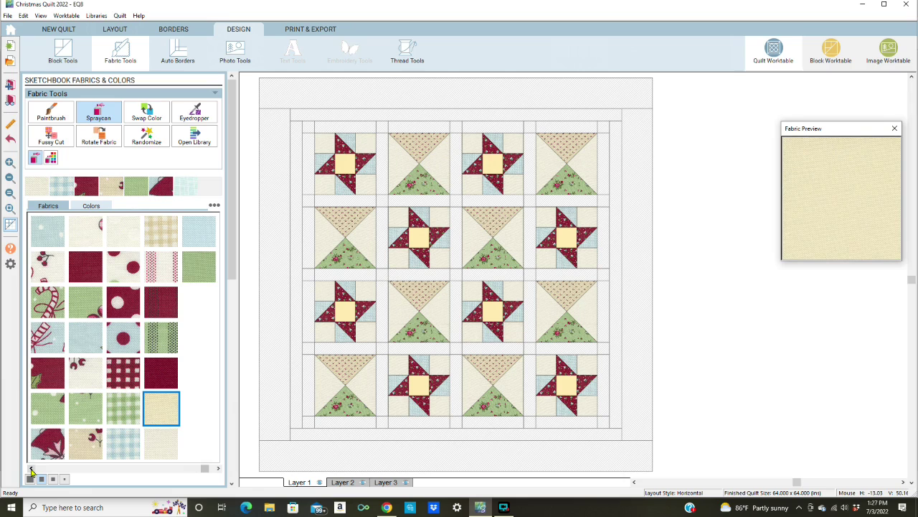
{"action": "left_click", "coordinate": [31, 469]}
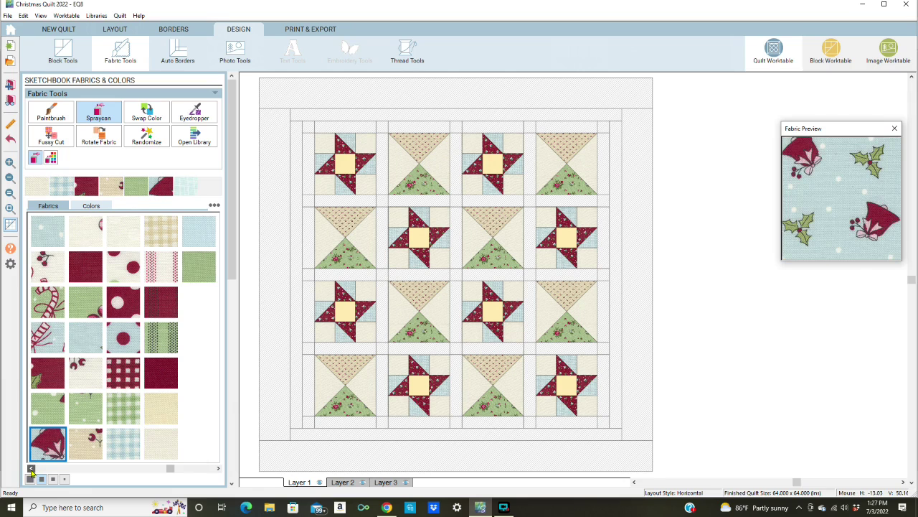
{"action": "left_click", "coordinate": [32, 469]}
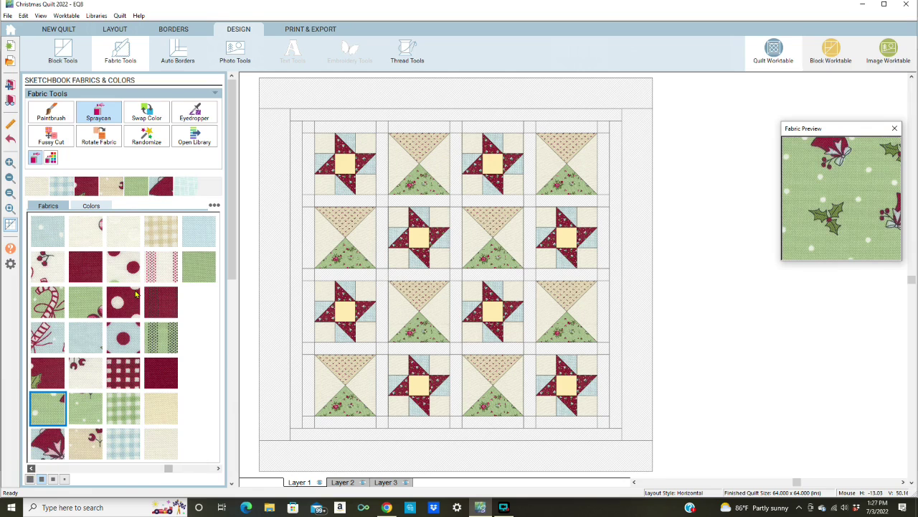
{"action": "key", "text": "Up"}
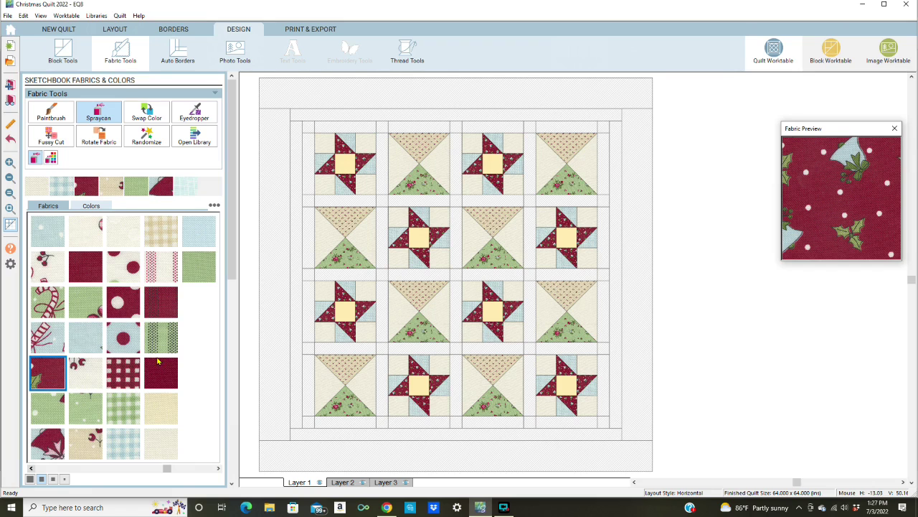
{"action": "left_click", "coordinate": [49, 231]}
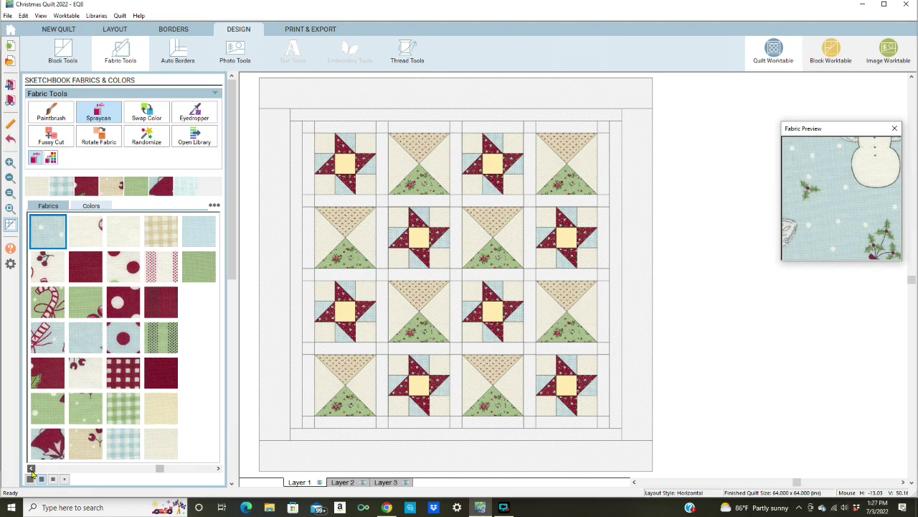
{"action": "key", "text": "Left"}
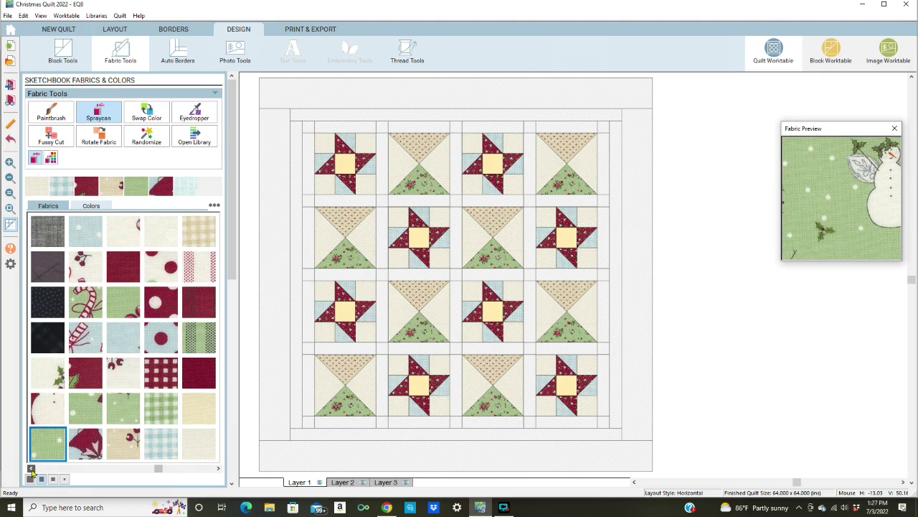
- Fill all four outer border strips with the red snowman fabric
{"action": "left_click", "coordinate": [63, 414]}
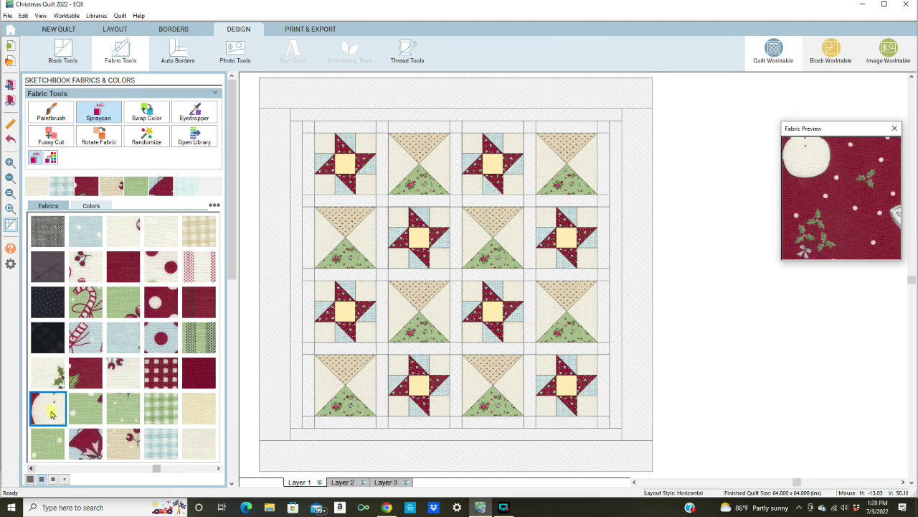
{"action": "left_click", "coordinate": [282, 131]}
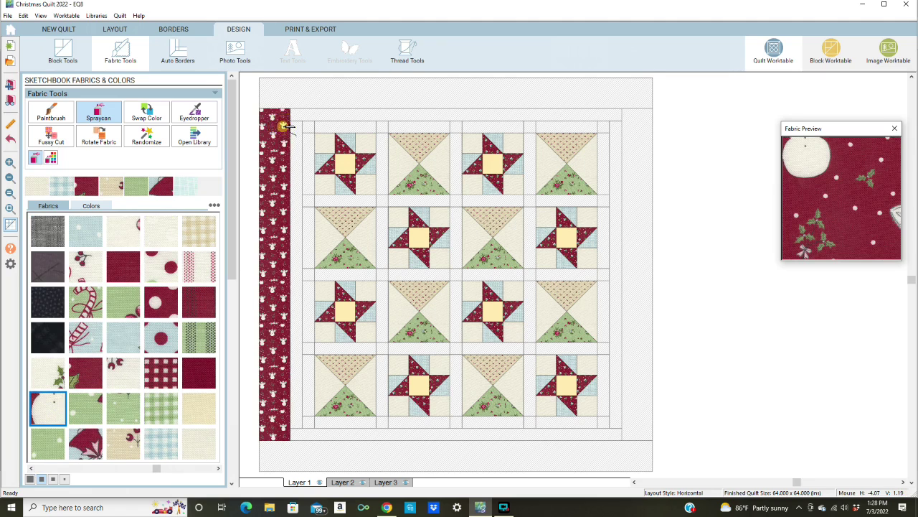
{"action": "left_click", "coordinate": [348, 93]}
{"action": "left_click", "coordinate": [640, 343]}
{"action": "left_click", "coordinate": [608, 452]}
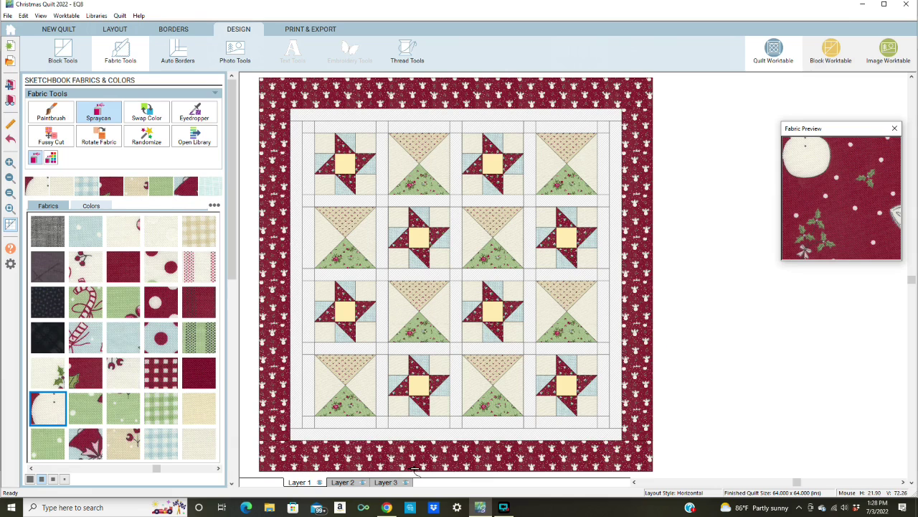
- Fill the left, bottom, right and top inner border strips with light blue bells
{"action": "left_click", "coordinate": [86, 373]}
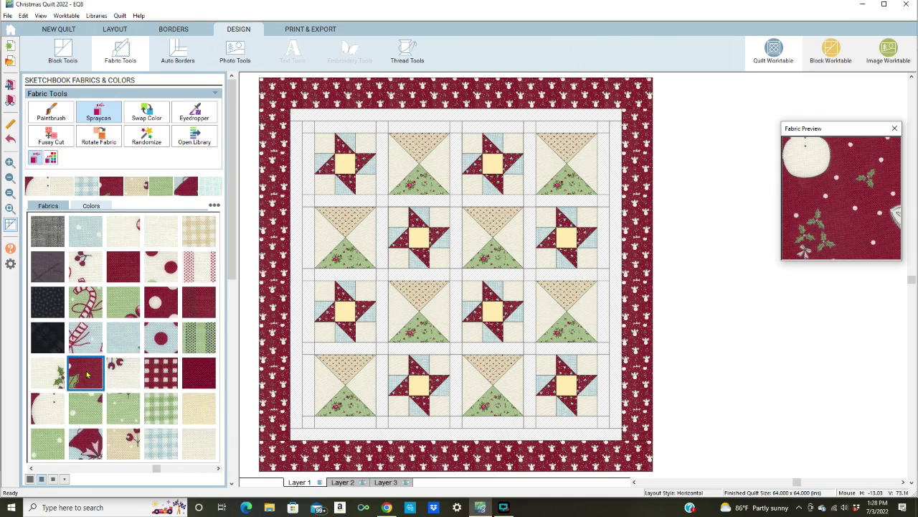
{"action": "left_click", "coordinate": [88, 446]}
{"action": "left_click", "coordinate": [306, 337]}
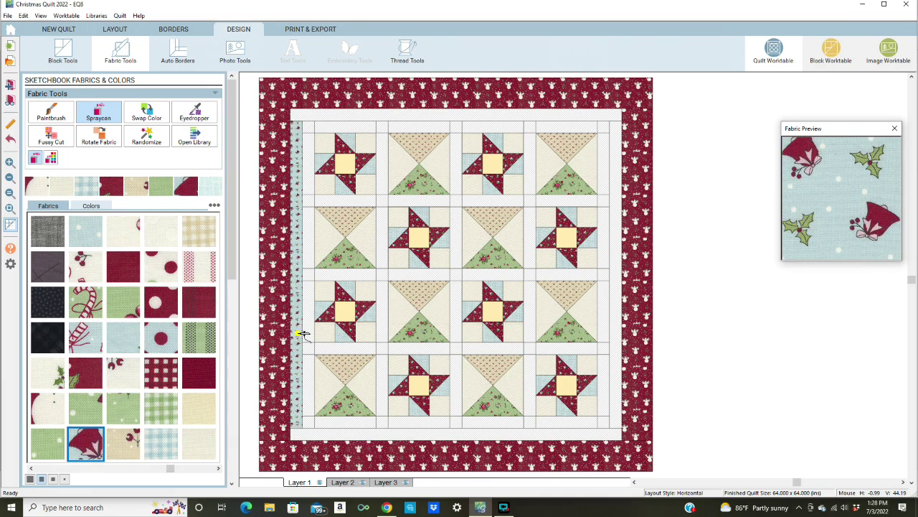
{"action": "left_click", "coordinate": [356, 435]}
{"action": "left_click", "coordinate": [616, 177]}
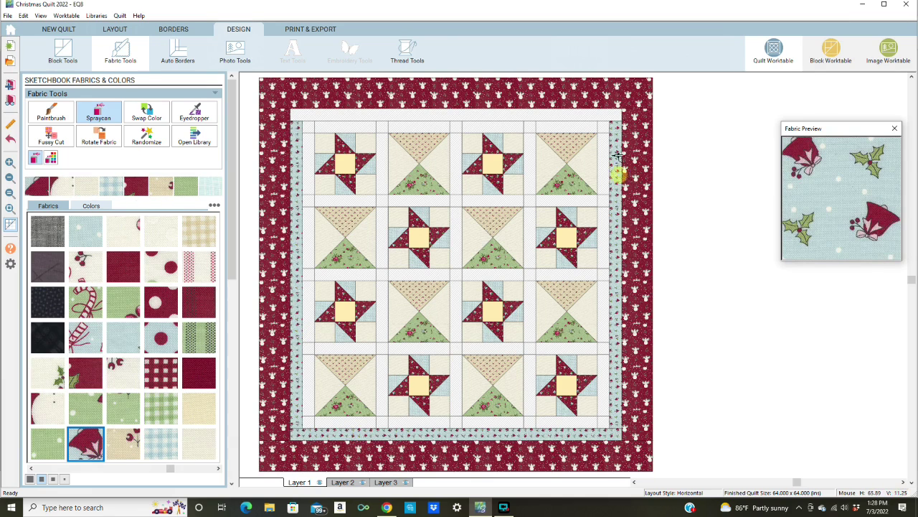
{"action": "left_click", "coordinate": [574, 113]}
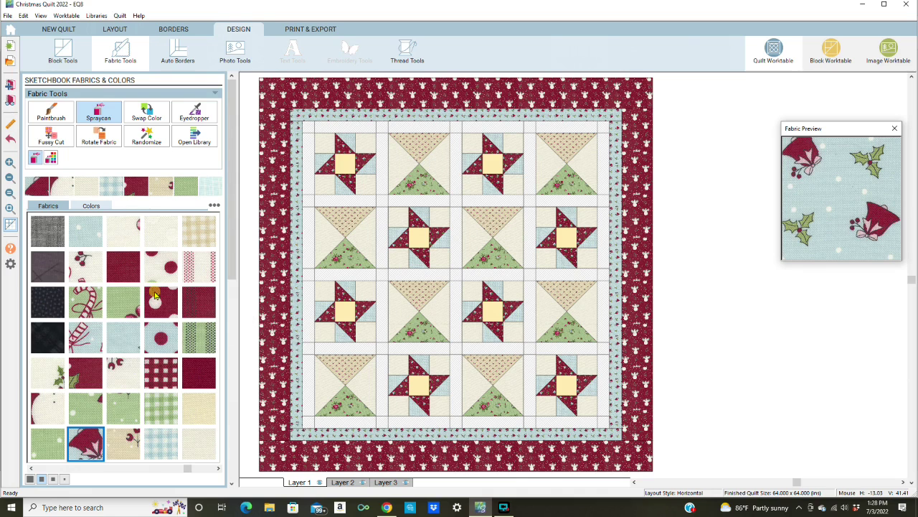
{"action": "left_click", "coordinate": [157, 297]}
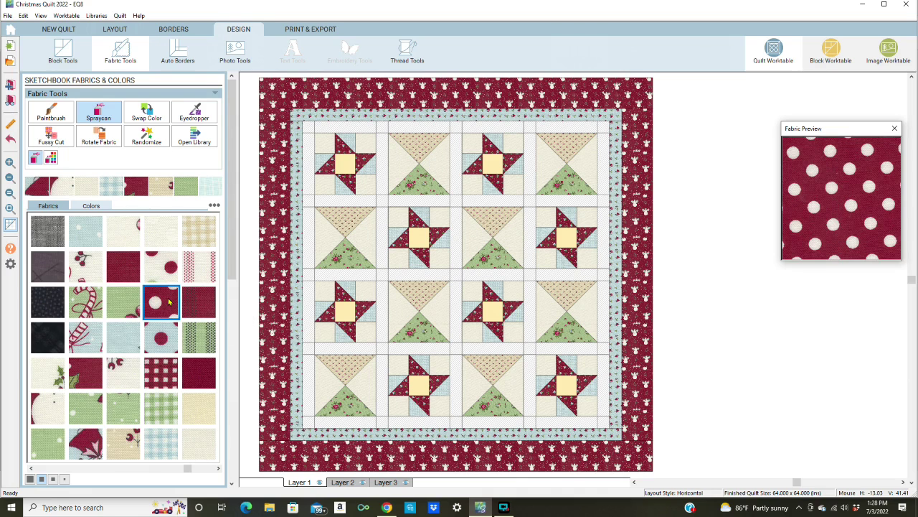
- Color the vertical and horizontal sashing strips around the blocks red polka-dot
{"action": "left_click", "coordinate": [307, 240]}
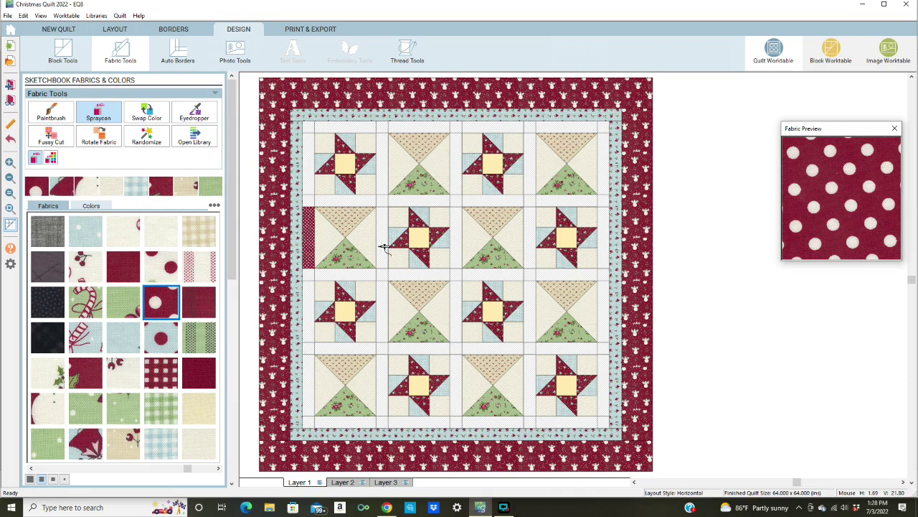
{"action": "left_click", "coordinate": [384, 254]}
{"action": "left_click", "coordinate": [384, 172]}
{"action": "left_click", "coordinate": [308, 172]}
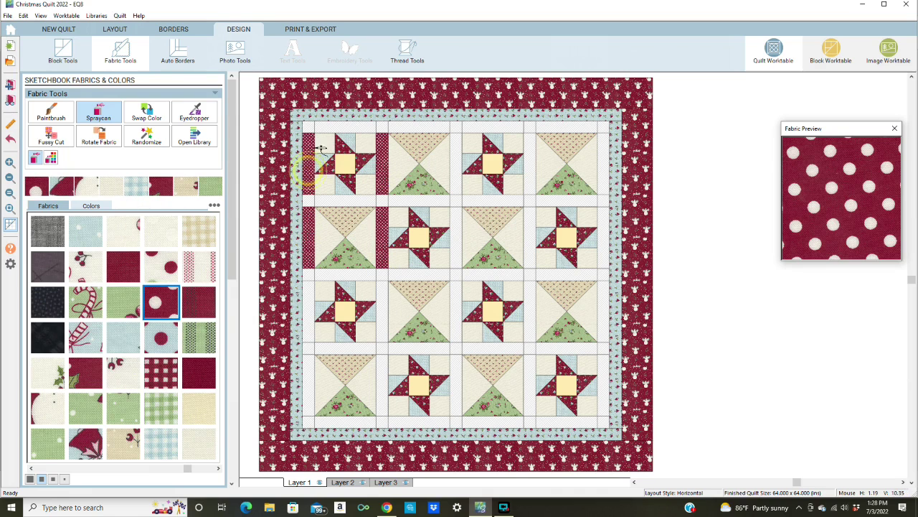
{"action": "left_click", "coordinate": [345, 127]}
{"action": "left_click", "coordinate": [361, 201]}
{"action": "left_click", "coordinate": [412, 202]}
{"action": "left_click", "coordinate": [441, 127]}
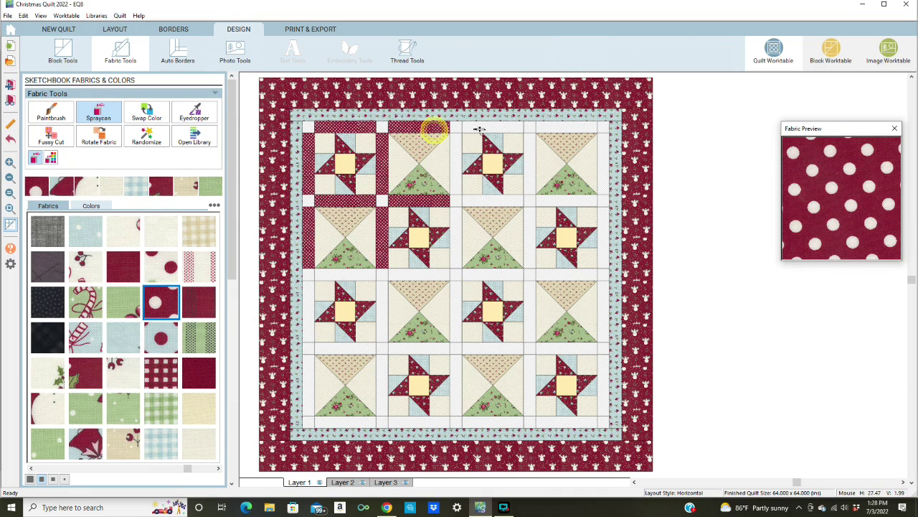
{"action": "left_click", "coordinate": [481, 128]}
{"action": "left_click", "coordinate": [518, 204]}
{"action": "left_click", "coordinate": [545, 202]}
{"action": "left_click", "coordinate": [608, 179]}
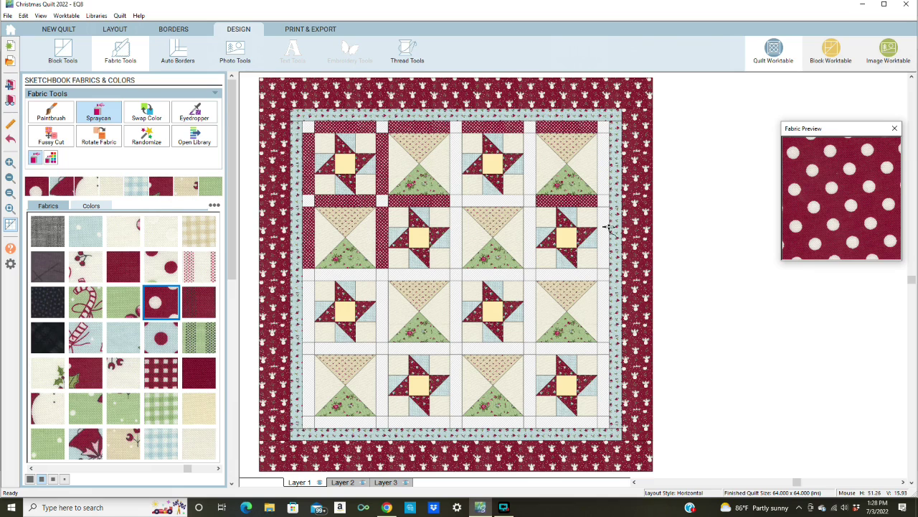
{"action": "left_click", "coordinate": [515, 280]}
{"action": "left_click", "coordinate": [443, 274]}
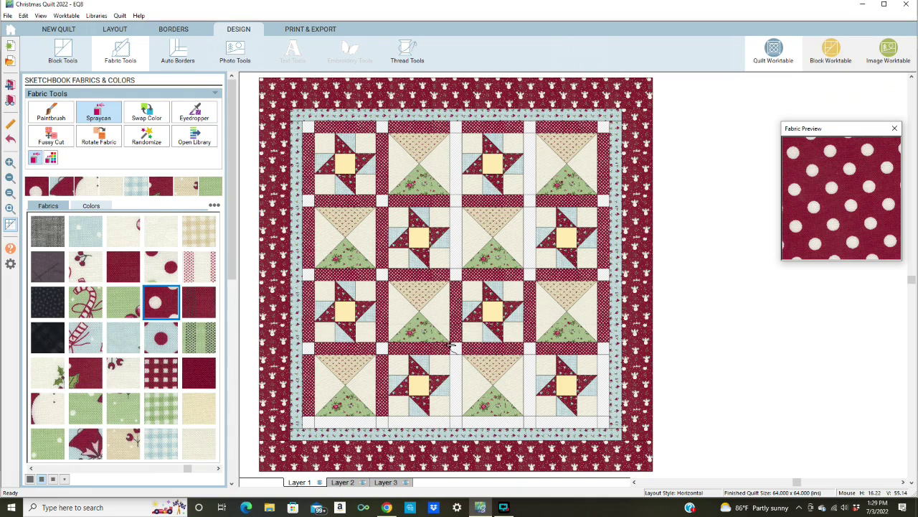
- Make the cornerstones green gingham and fill the last white sashing strips red polka-dot
{"action": "left_click", "coordinate": [165, 408]}
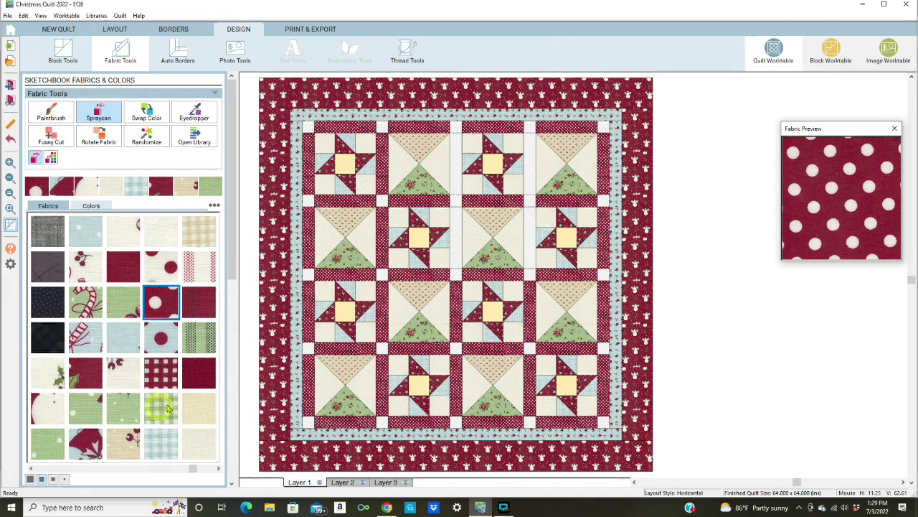
{"action": "left_click", "coordinate": [382, 128]}
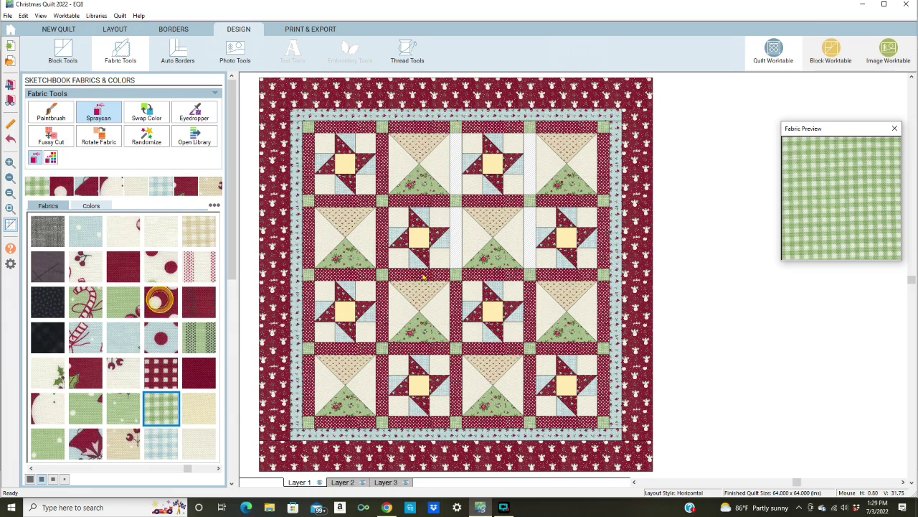
{"action": "left_click", "coordinate": [458, 237]}
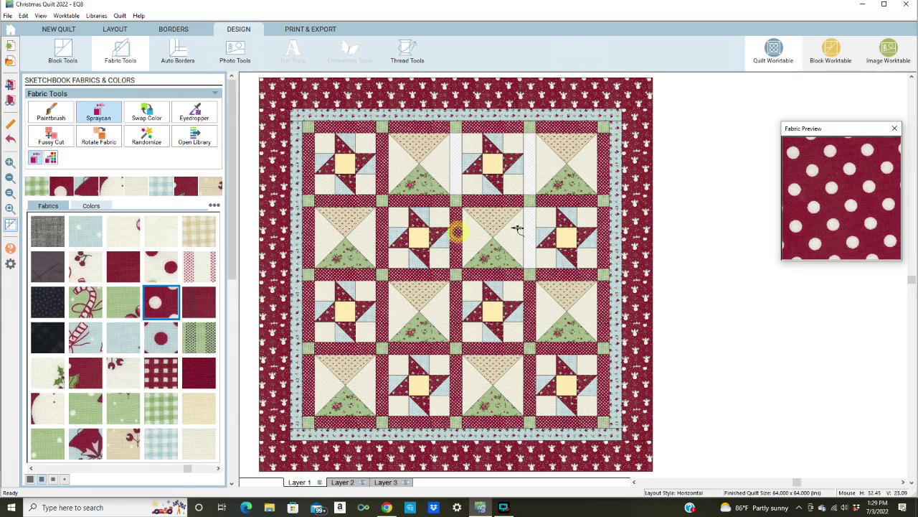
{"action": "left_click", "coordinate": [530, 215]}
{"action": "left_click", "coordinate": [535, 166]}
{"action": "left_click", "coordinate": [459, 175]}
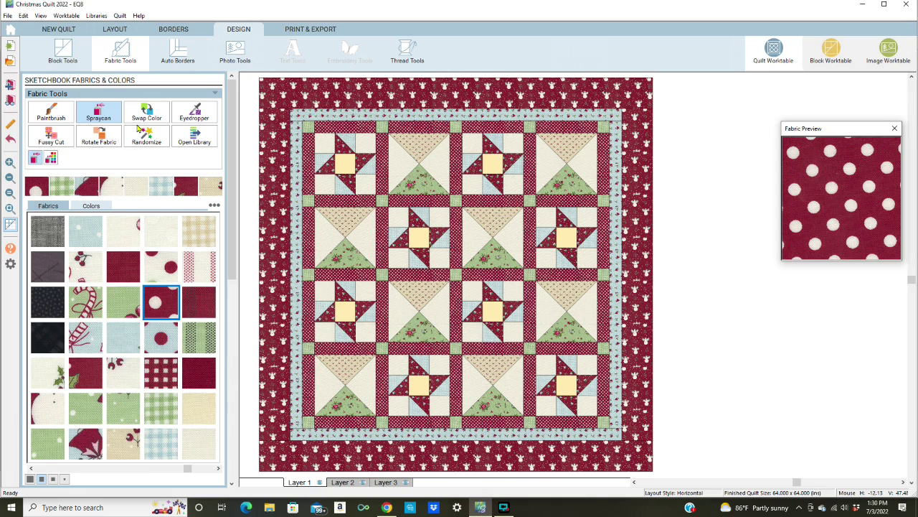
- Rotate each of the eight hourglass blocks 90° using the Block Tools Rotate option
{"action": "left_click", "coordinate": [66, 53]}
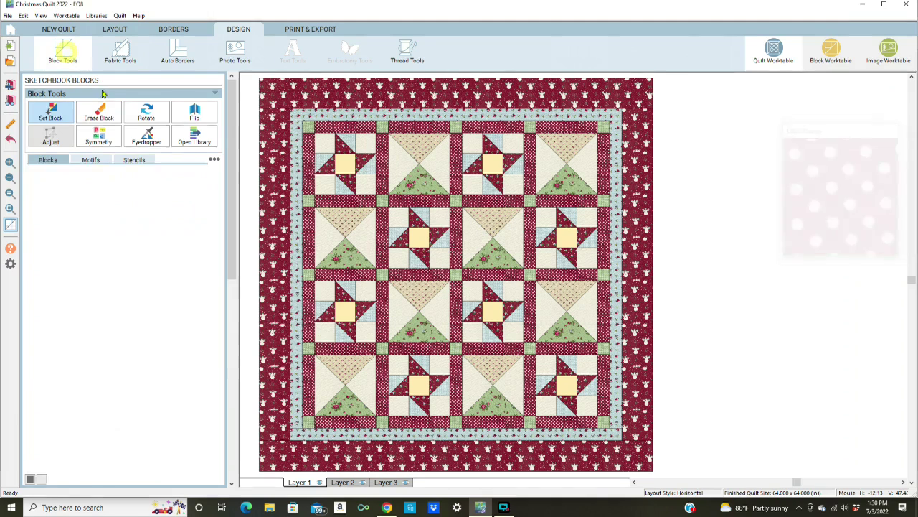
{"action": "left_click", "coordinate": [147, 112]}
{"action": "left_click", "coordinate": [420, 167]}
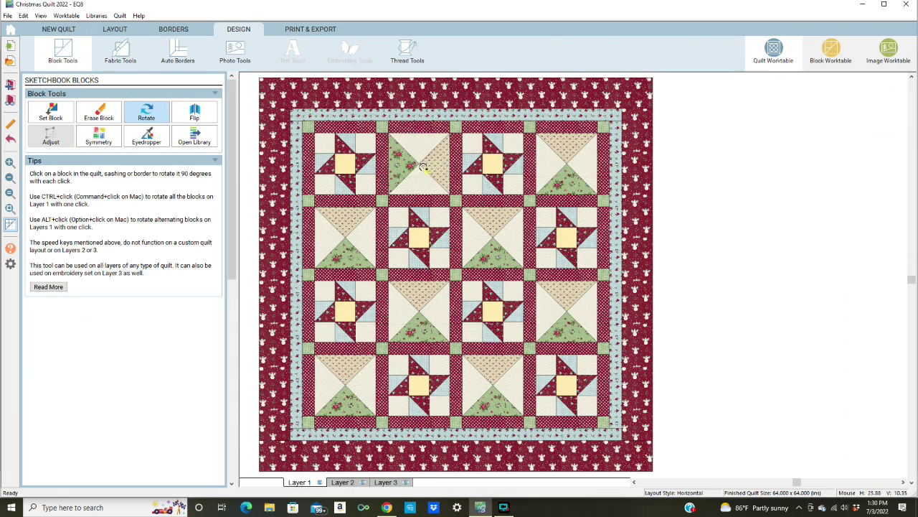
{"action": "left_click", "coordinate": [567, 165]}
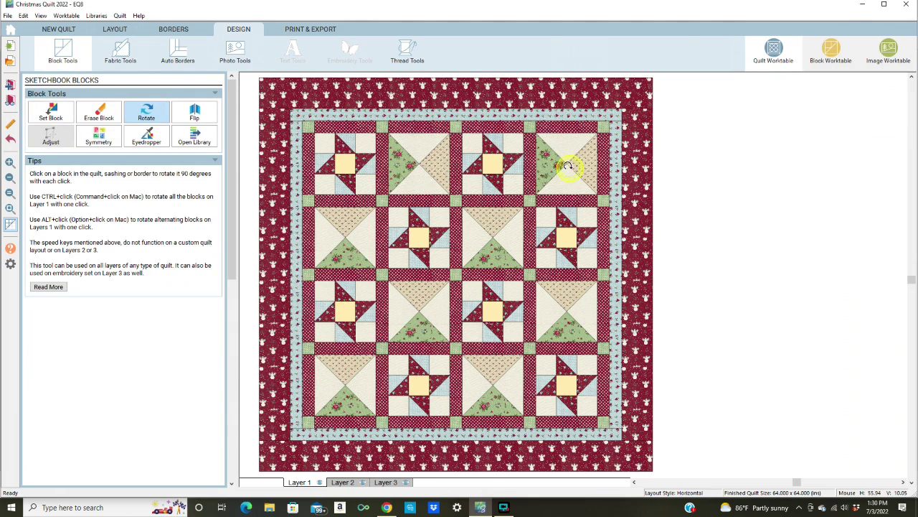
{"action": "left_click", "coordinate": [504, 239]}
{"action": "left_click", "coordinate": [355, 252]}
{"action": "left_click", "coordinate": [424, 312]}
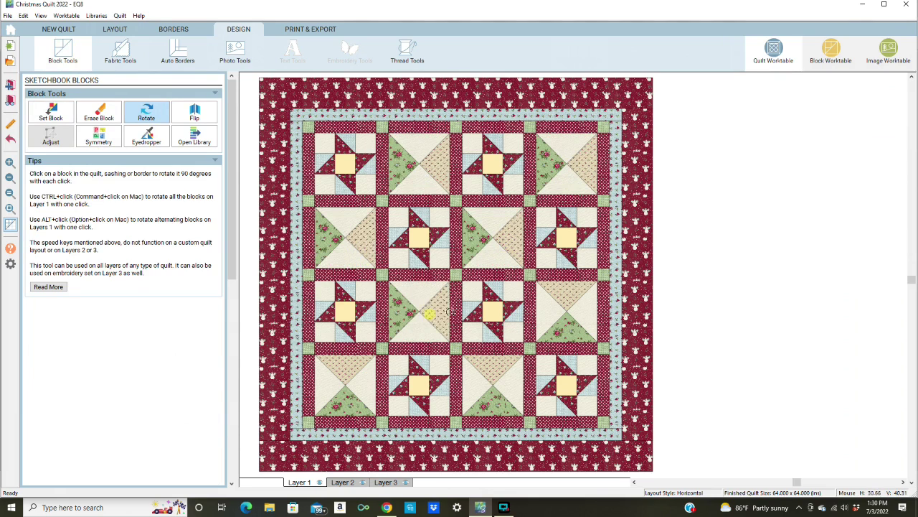
{"action": "left_click", "coordinate": [571, 312]}
{"action": "left_click", "coordinate": [493, 385]}
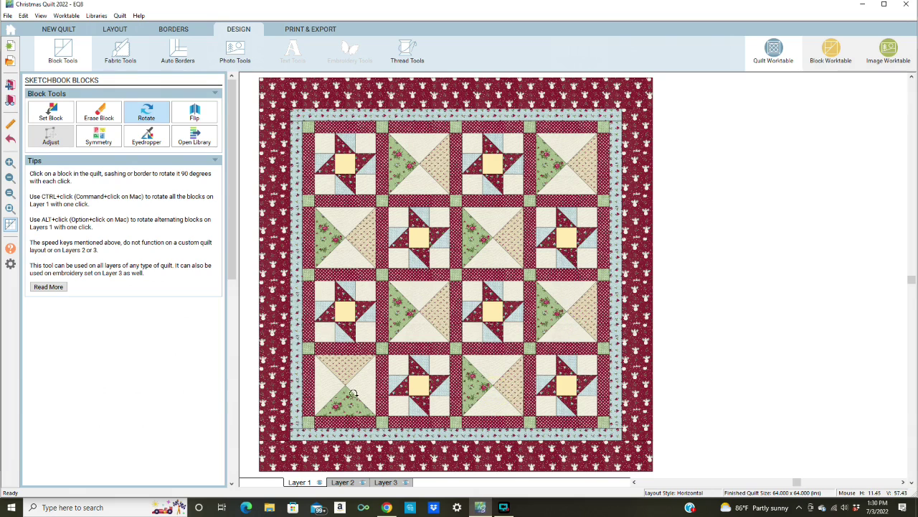
{"action": "left_click", "coordinate": [355, 391]}
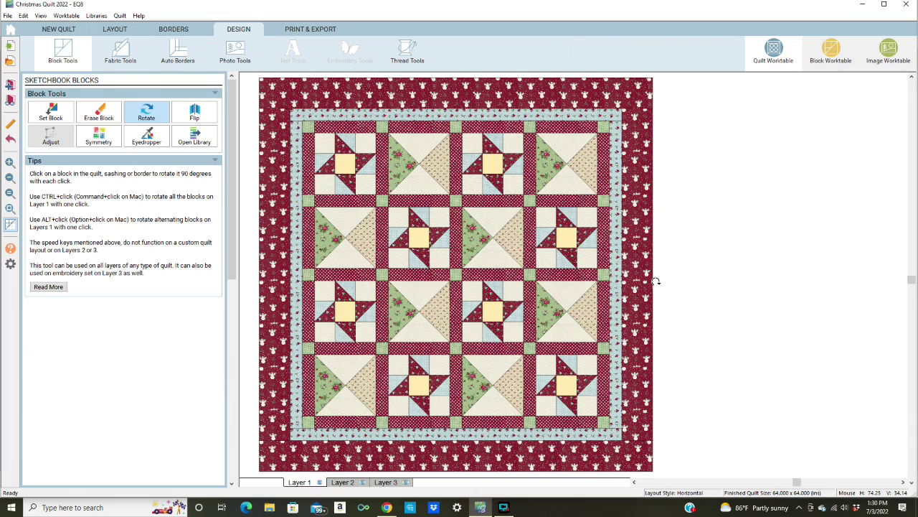
- Spray the cream triangles of all eight hourglass blocks with the pink-and-cream stripe
{"action": "left_click", "coordinate": [122, 56]}
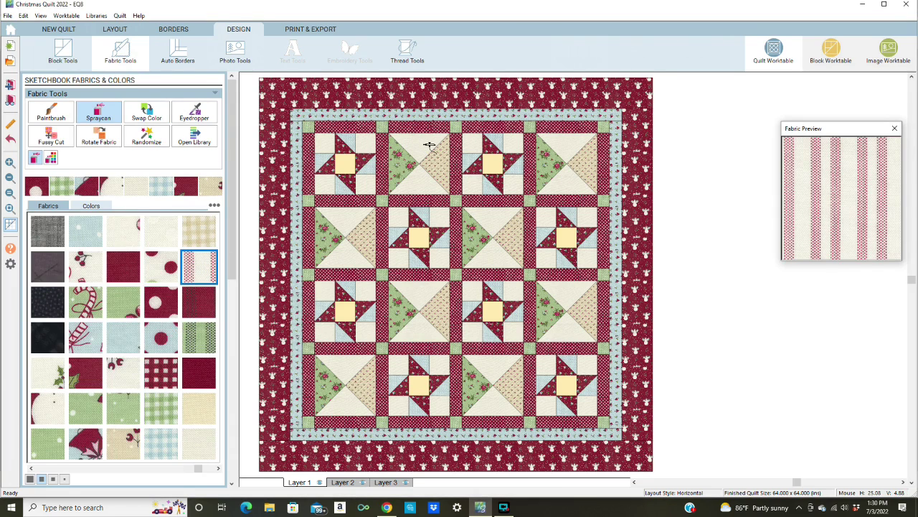
{"action": "left_click", "coordinate": [423, 148]}
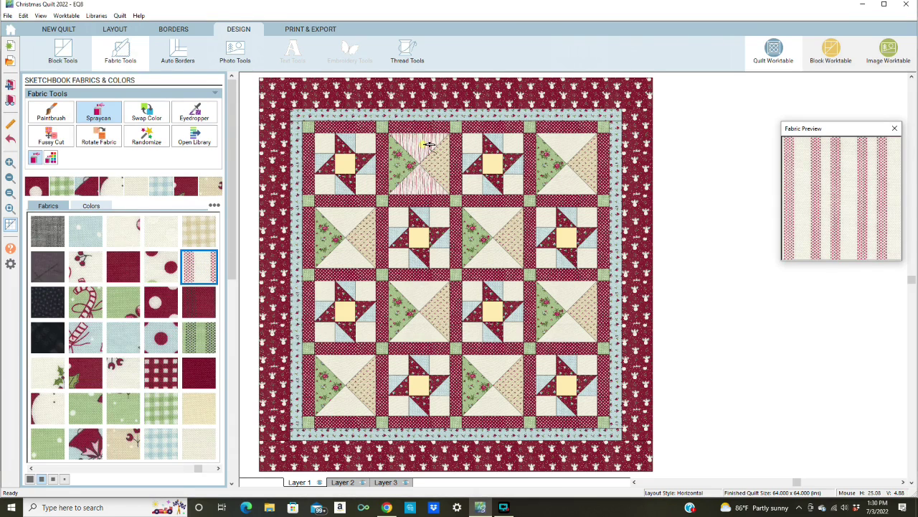
{"action": "left_click", "coordinate": [567, 148]}
{"action": "left_click", "coordinate": [497, 223]}
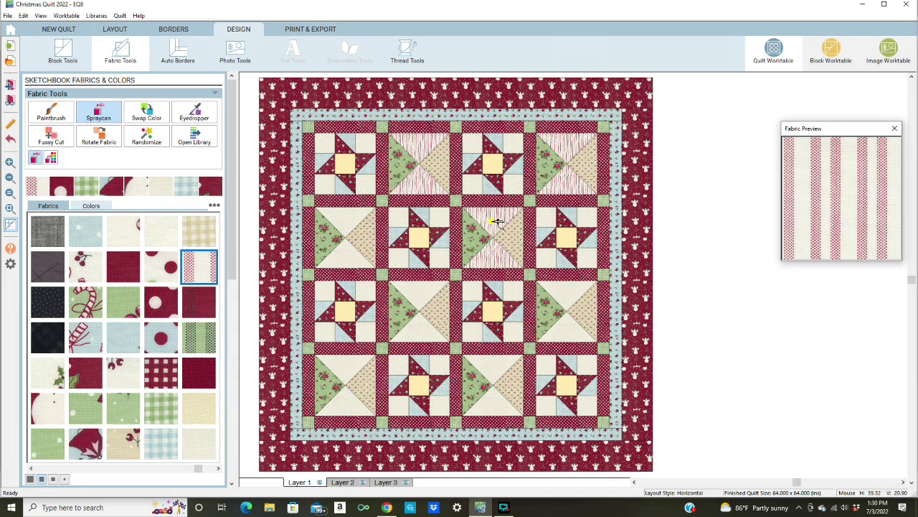
{"action": "left_click", "coordinate": [350, 226]}
{"action": "left_click", "coordinate": [421, 292]}
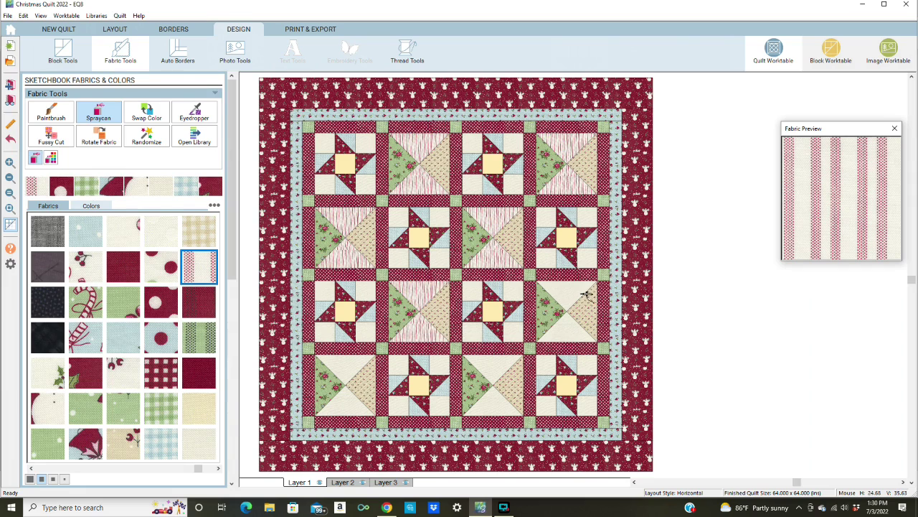
{"action": "left_click", "coordinate": [574, 298]}
{"action": "left_click", "coordinate": [489, 366]}
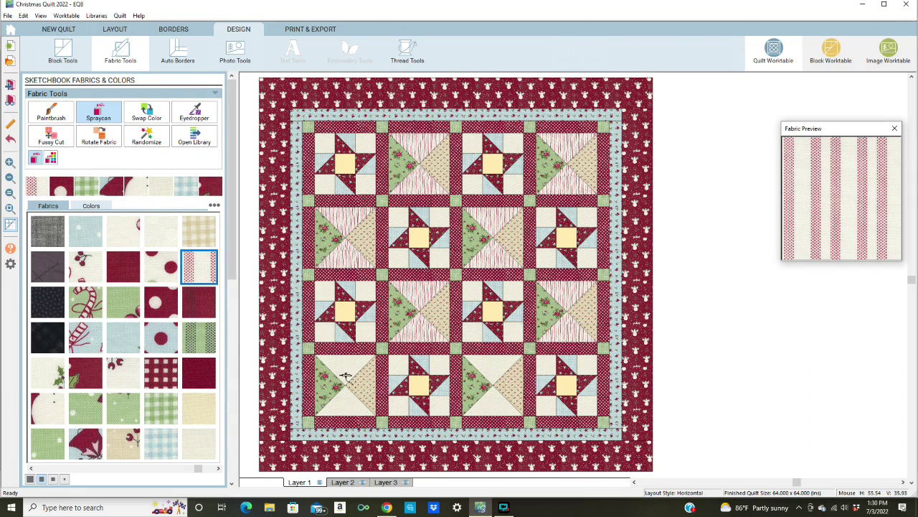
{"action": "left_click", "coordinate": [343, 366]}
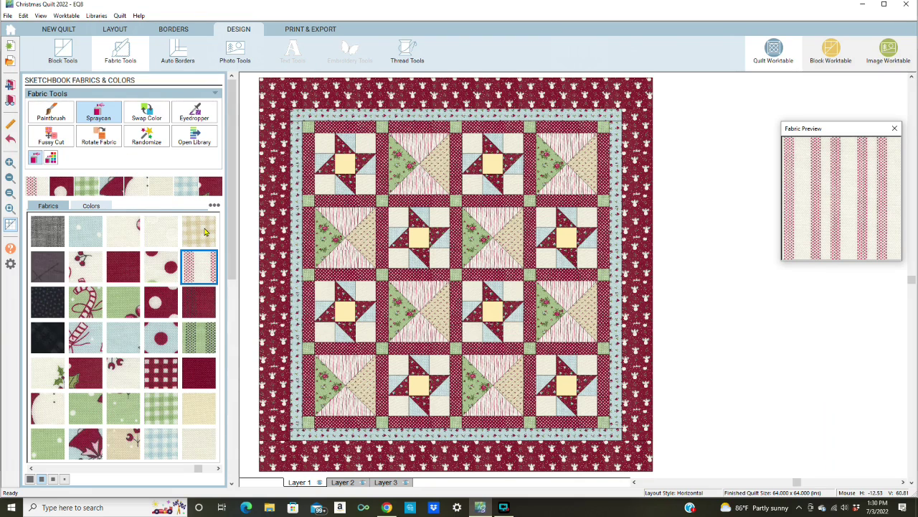
- Give the top-left pinwheel block a yellow gingham background
{"action": "key", "text": "Up"}
{"action": "left_click", "coordinate": [372, 145]}
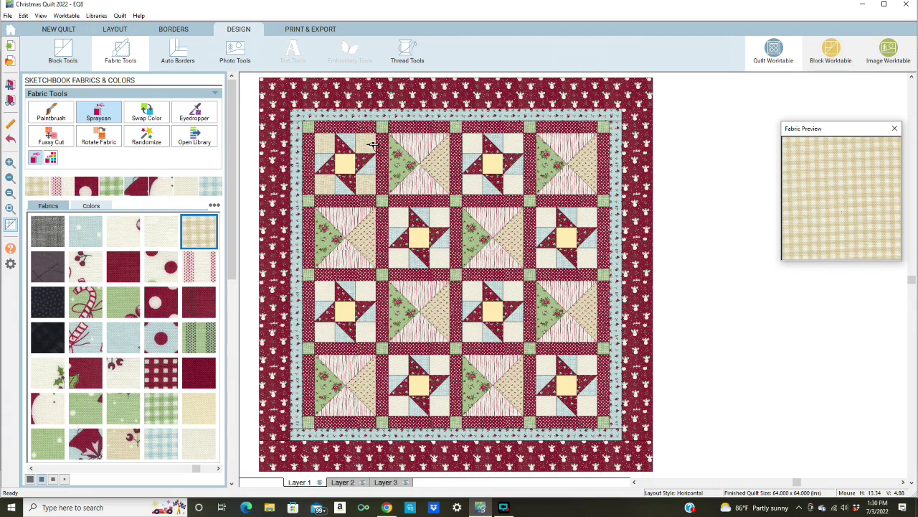